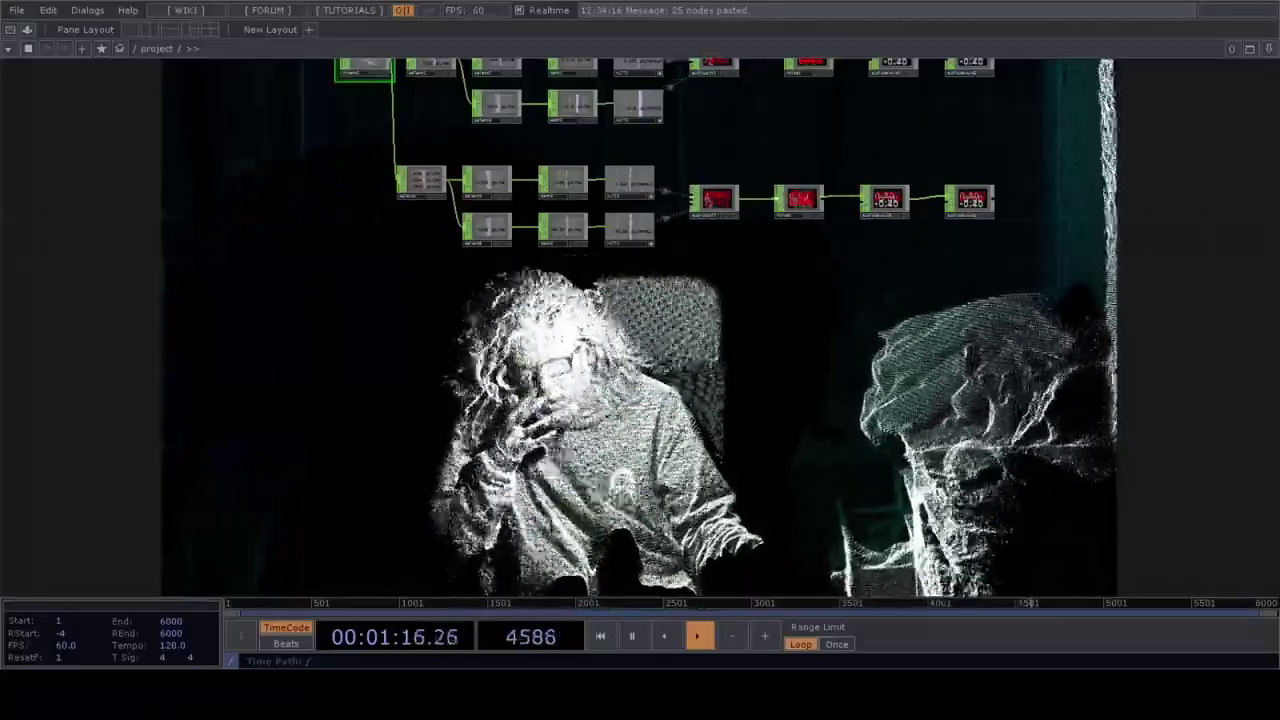
Step: Delete the whole existing network of connected operators below the text notes
drag(413, 393, 383, 446)
right_drag(191, 451, 1053, 184)
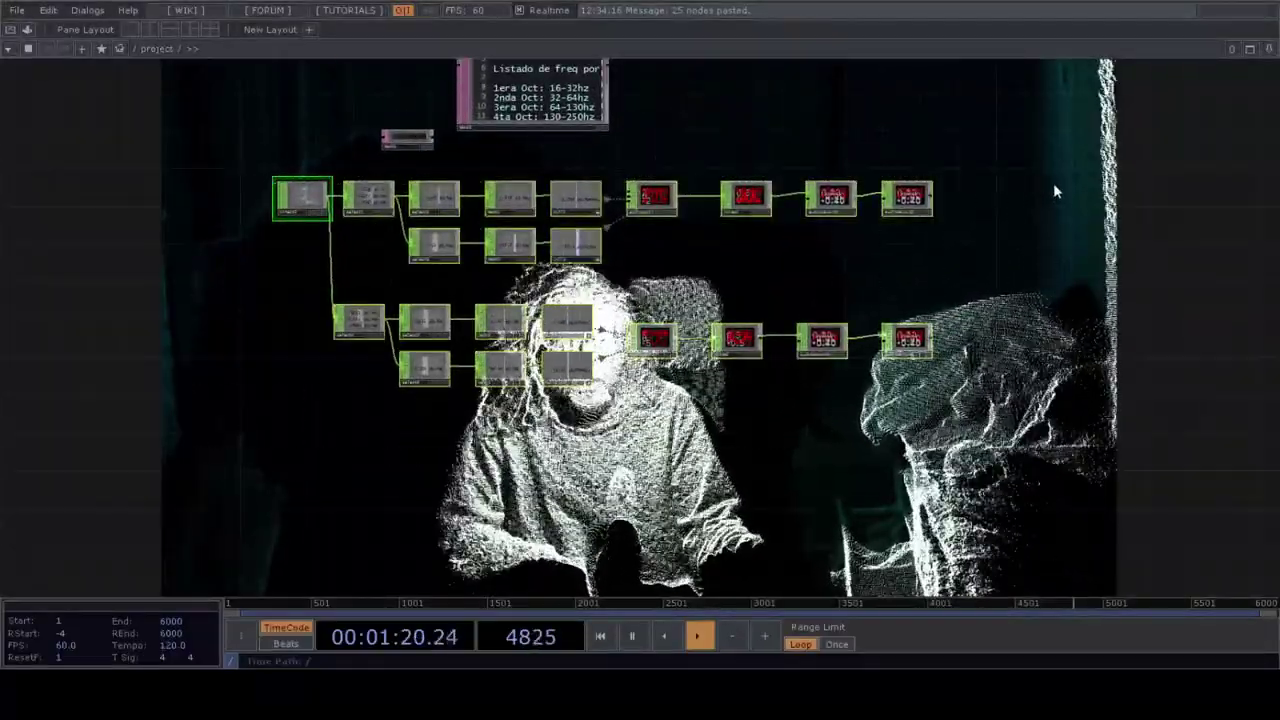
key(Delete)
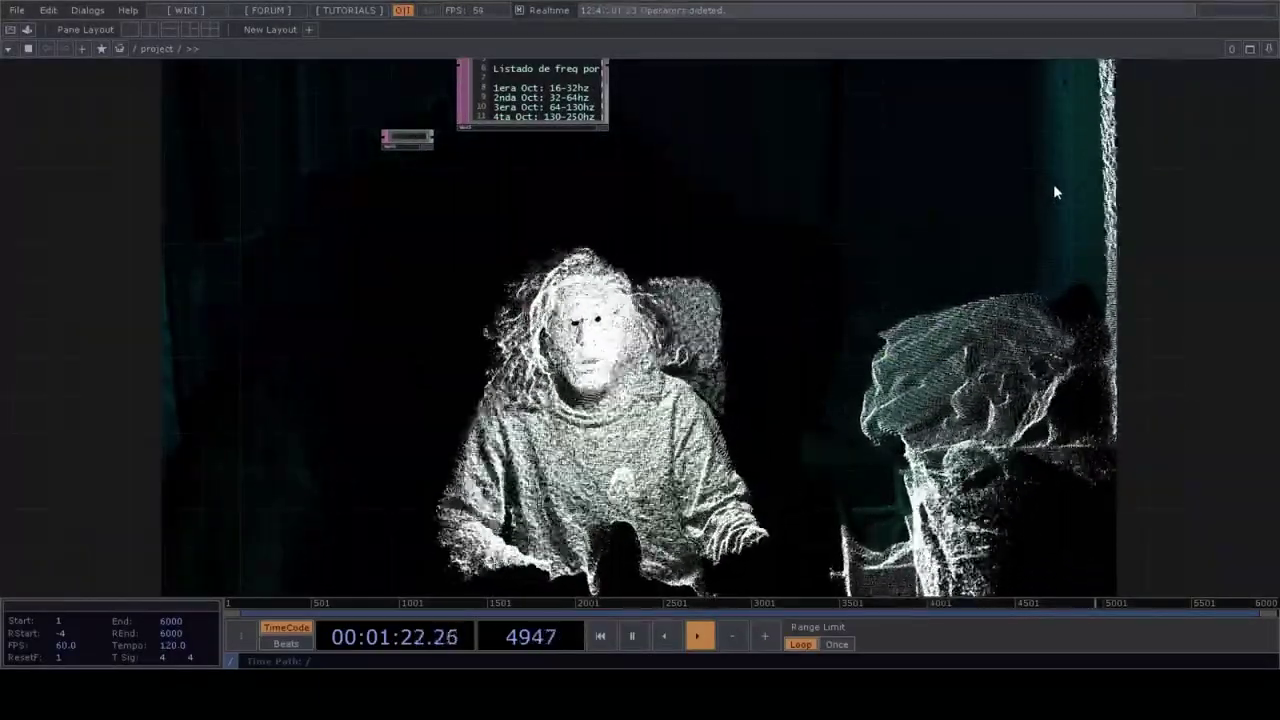
Step: Place a Kinect CHOP in the empty network area below the text notes
drag(586, 231, 625, 263)
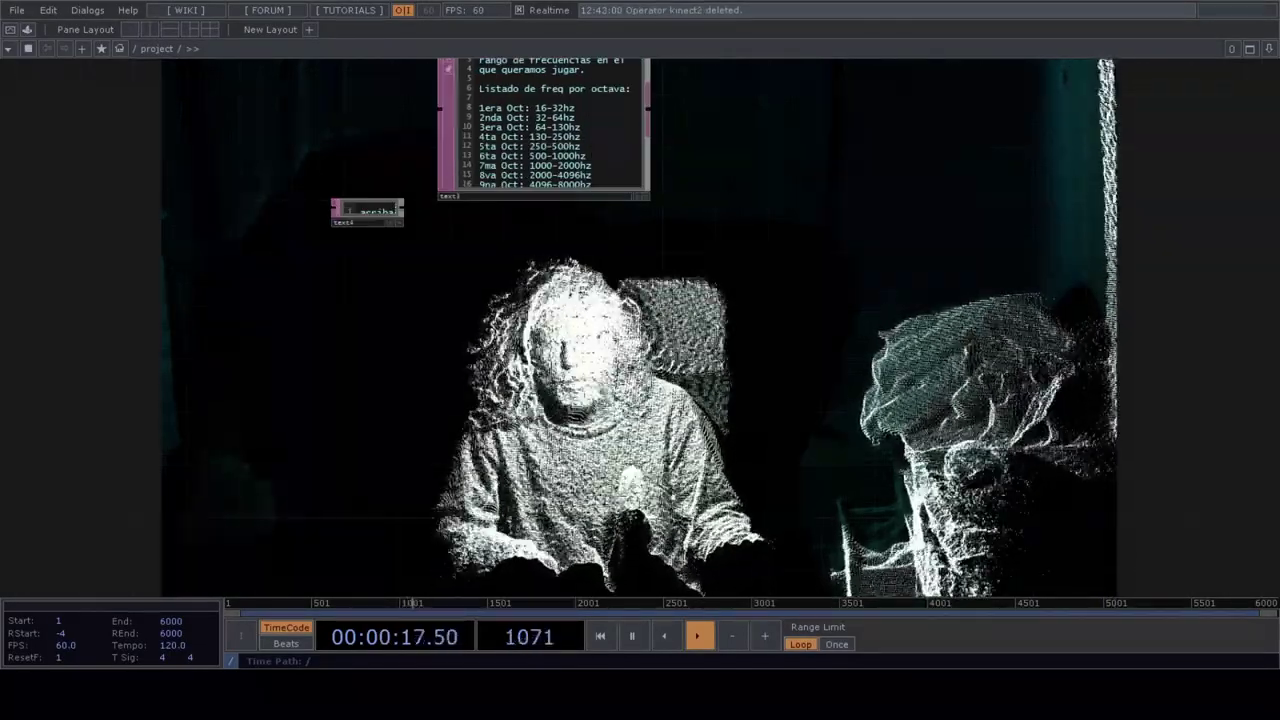
drag(354, 339, 391, 271)
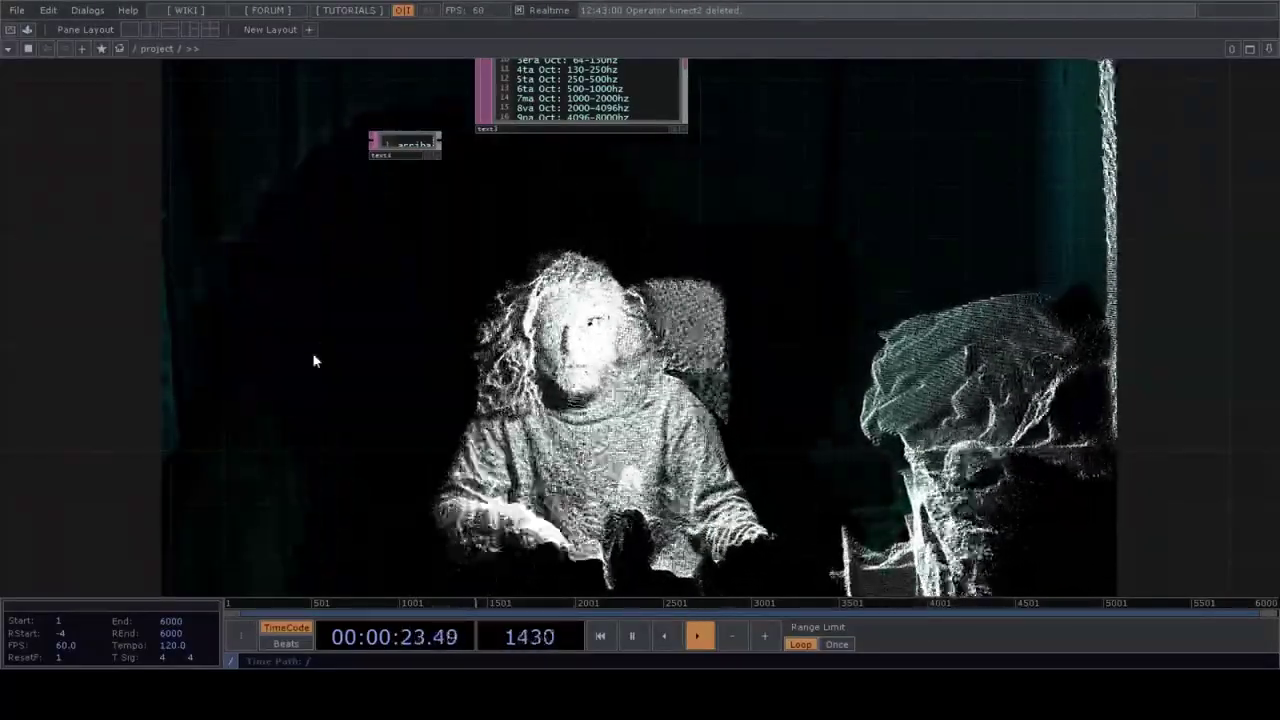
key(ctrl+v)
click(338, 215)
Step: Examine the skeleton tracking channels output by the Kinect CHOP, such as head, shoulder, wrist and hand
scroll(367, 274, up, 3)
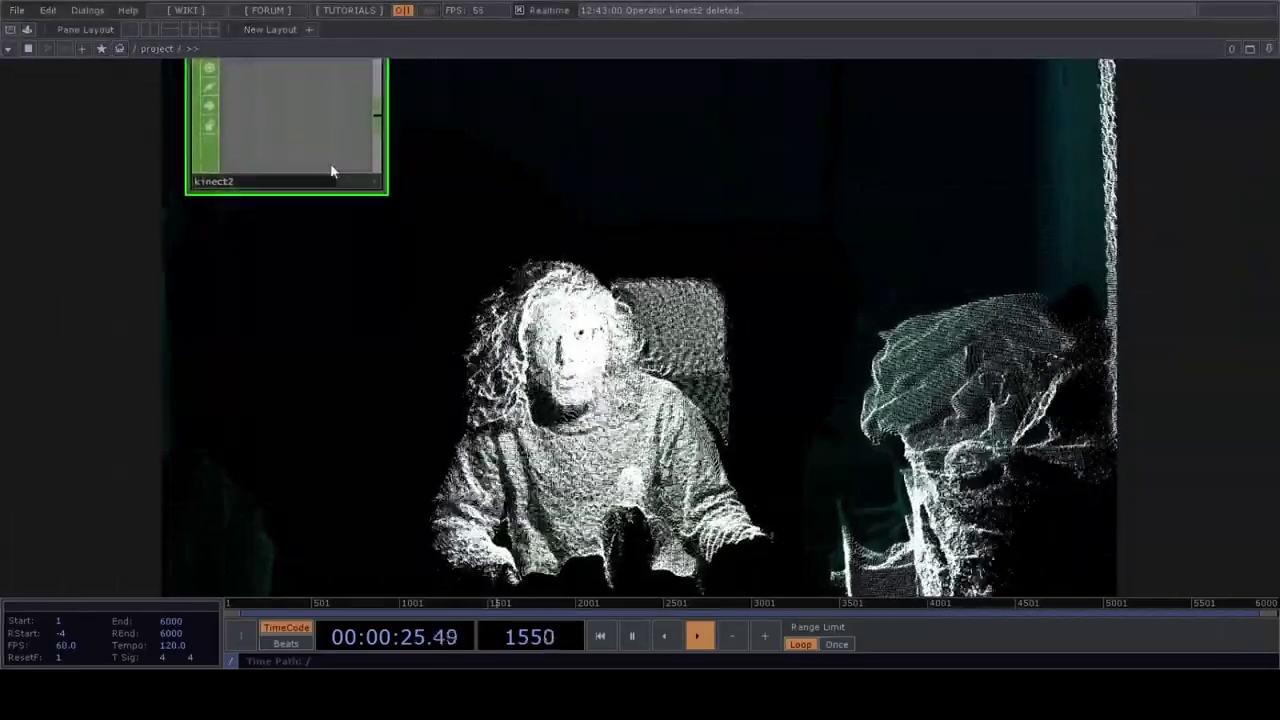
scroll(350, 255, down, 1)
scroll(320, 294, up, 2)
scroll(302, 218, up, 2)
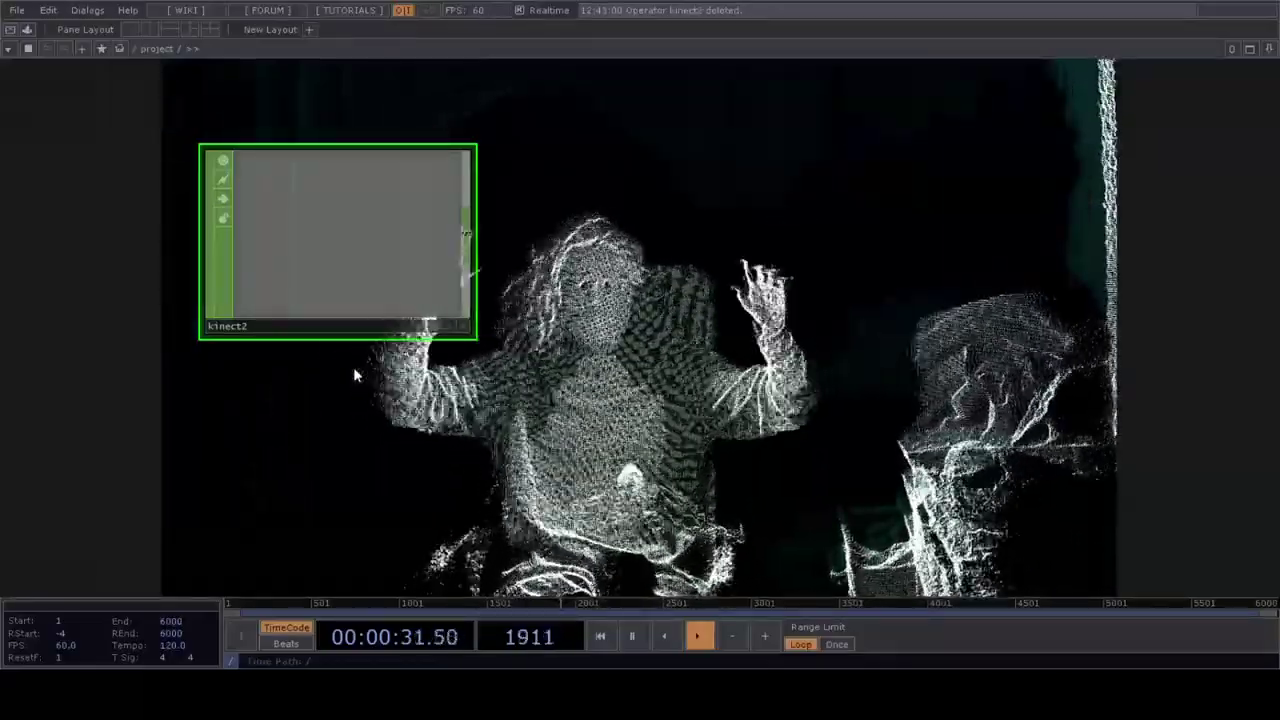
scroll(371, 349, up, 3)
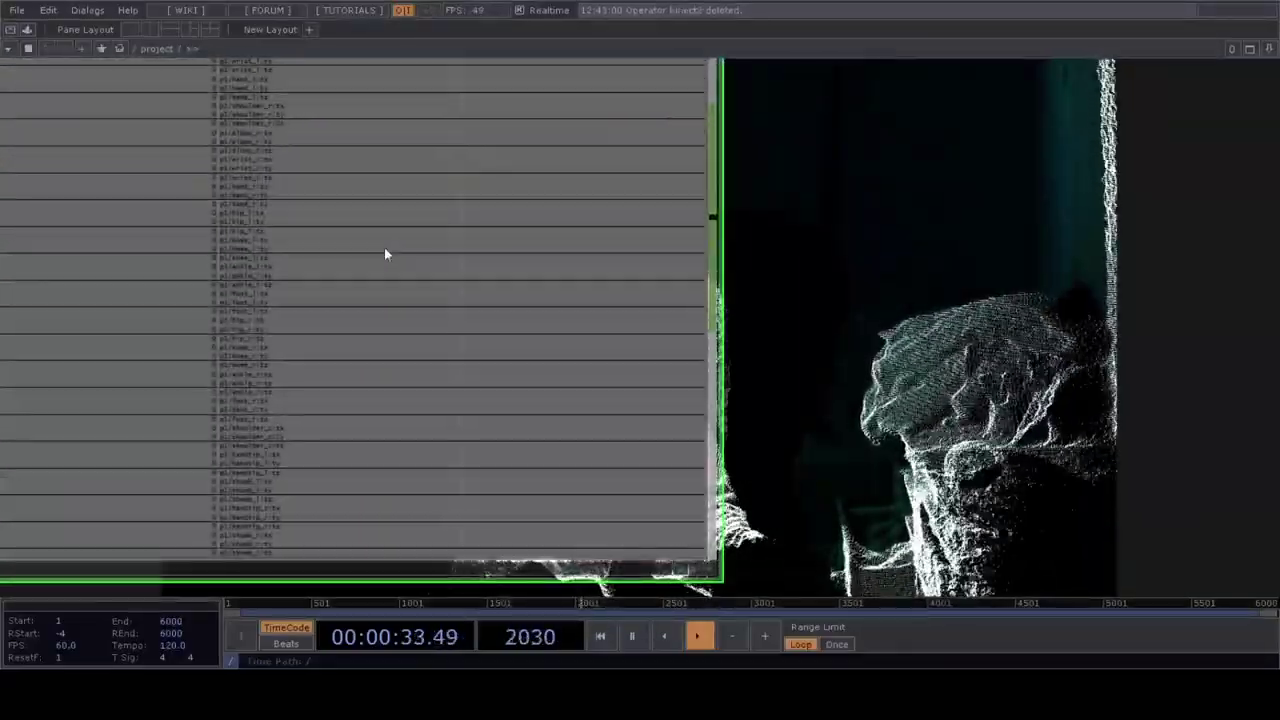
scroll(384, 247, down, 1)
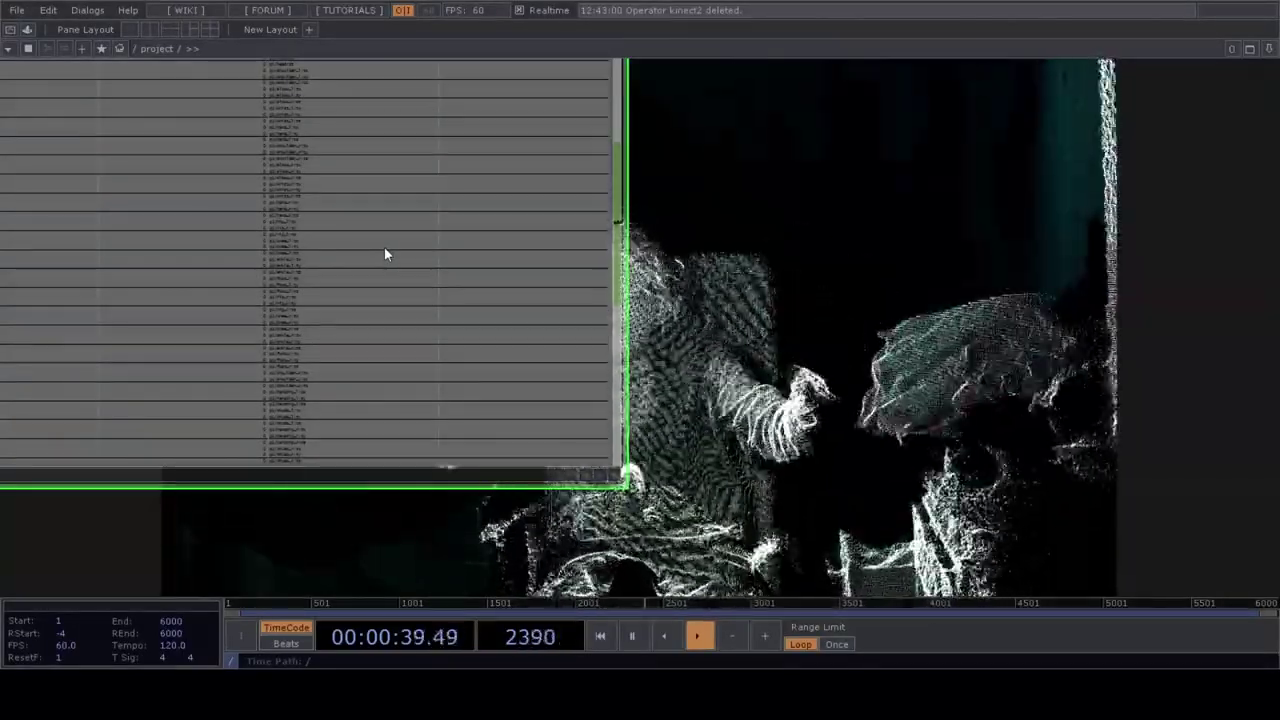
scroll(384, 247, down, 5)
scroll(403, 210, up, 4)
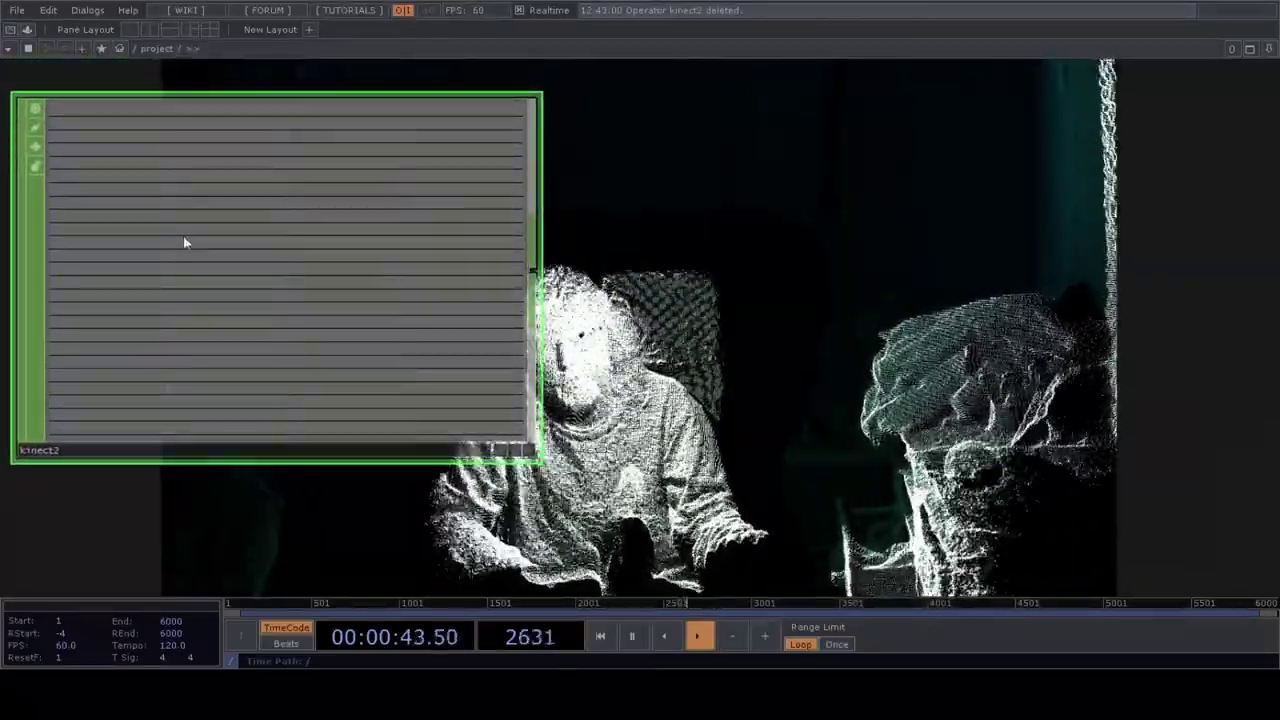
scroll(184, 242, up, 3)
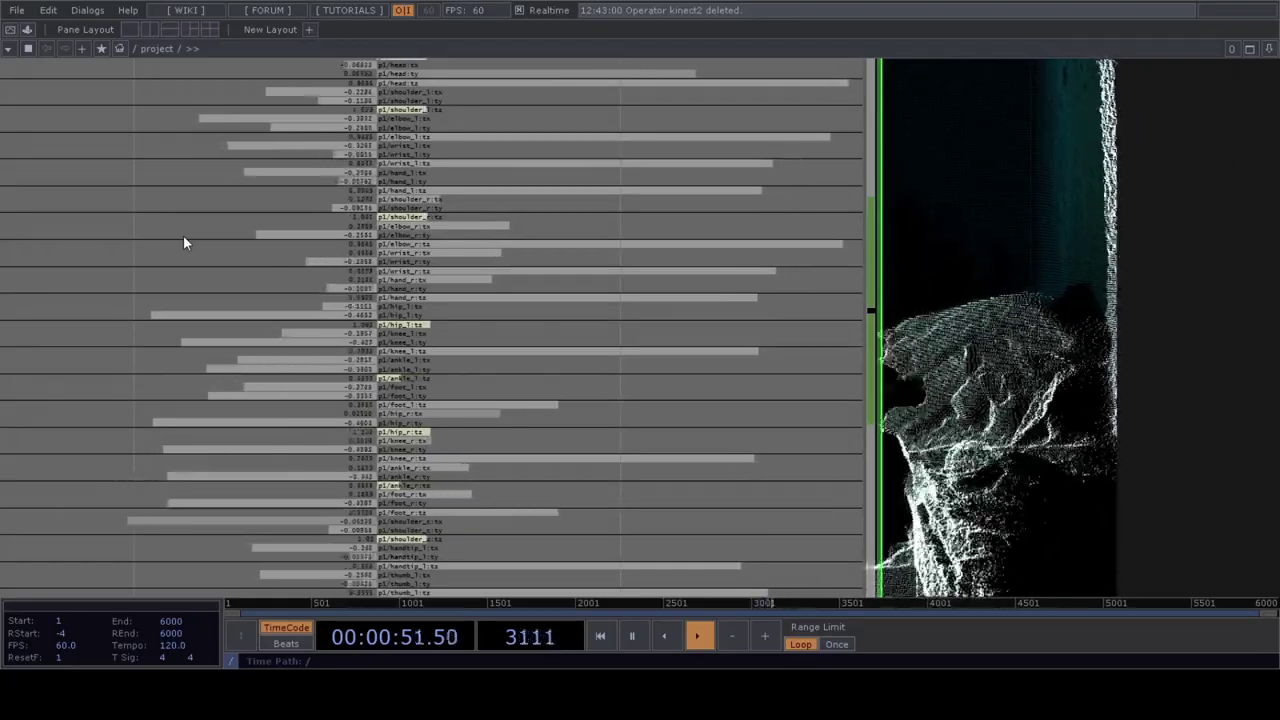
scroll(300, 210, down, 3)
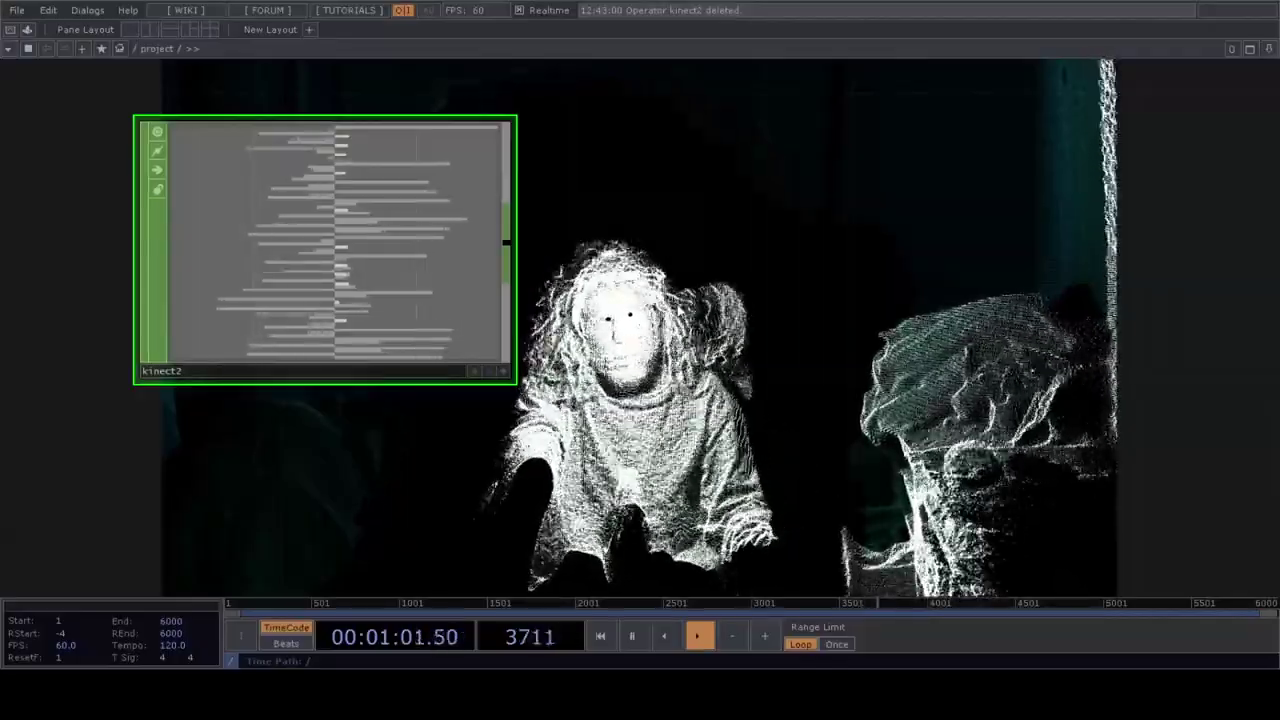
Step: Add a Select CHOP connected to the Kinect CHOP's output
drag(507, 243, 644, 303)
click(945, 249)
scroll(945, 249, down, 2)
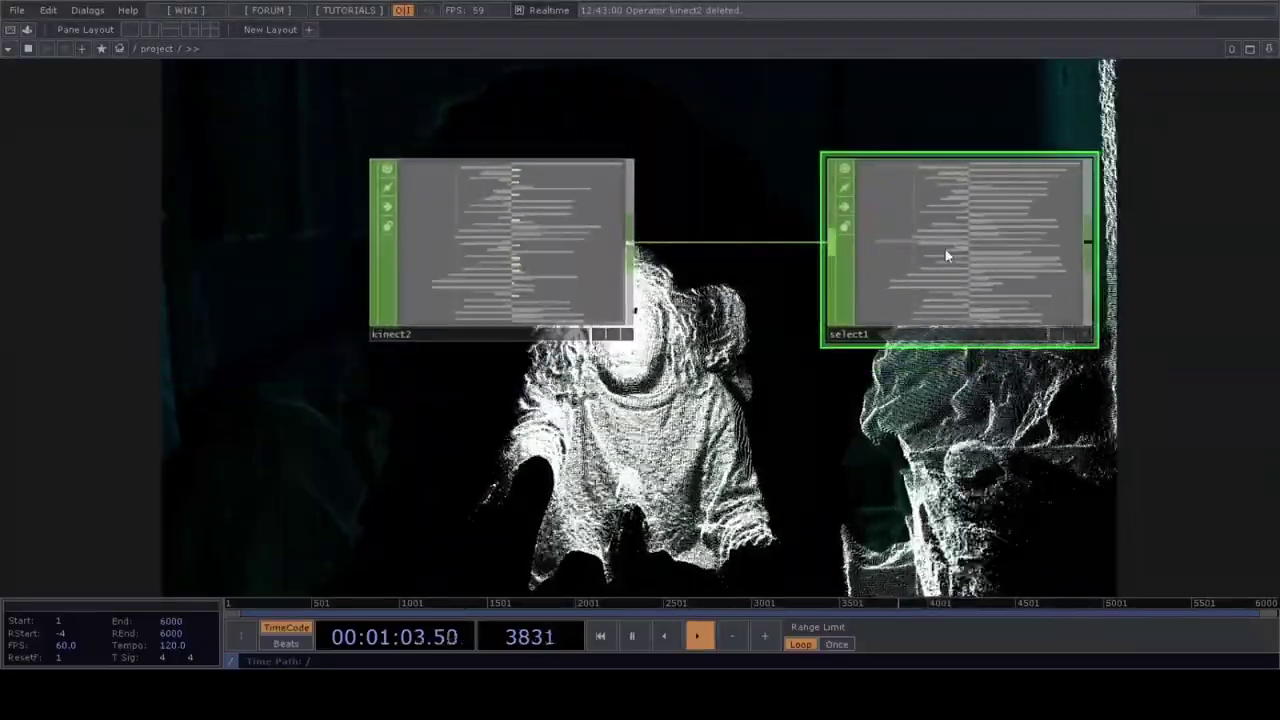
drag(765, 389, 541, 386)
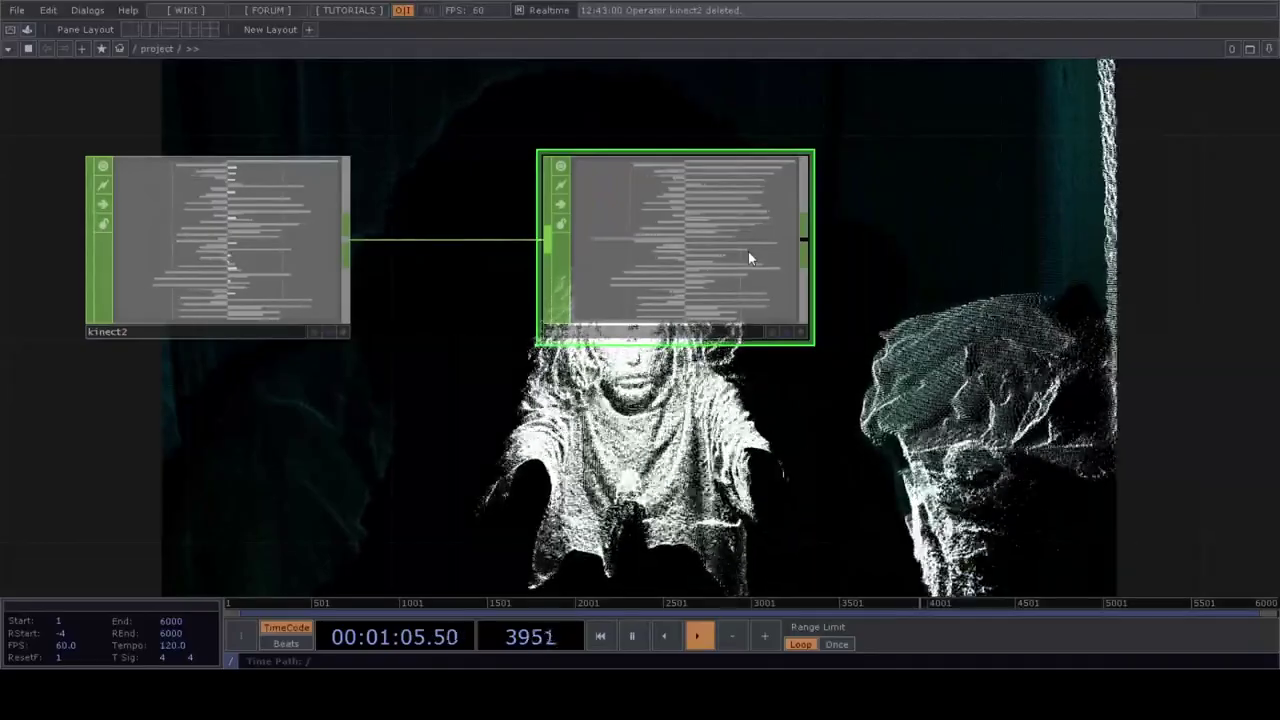
Step: Set the Select CHOP's Channel Names to *hand_r* to keep only the right-hand channels
key(p)
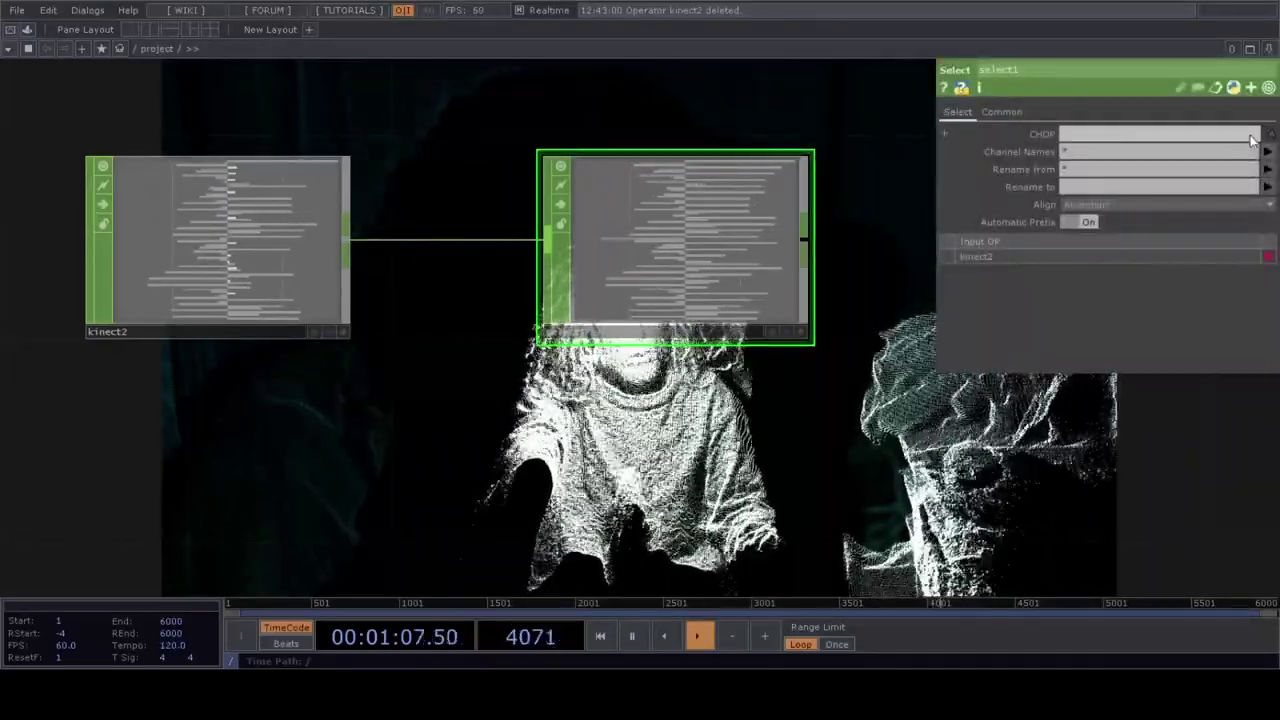
click(1143, 155)
text(ha)
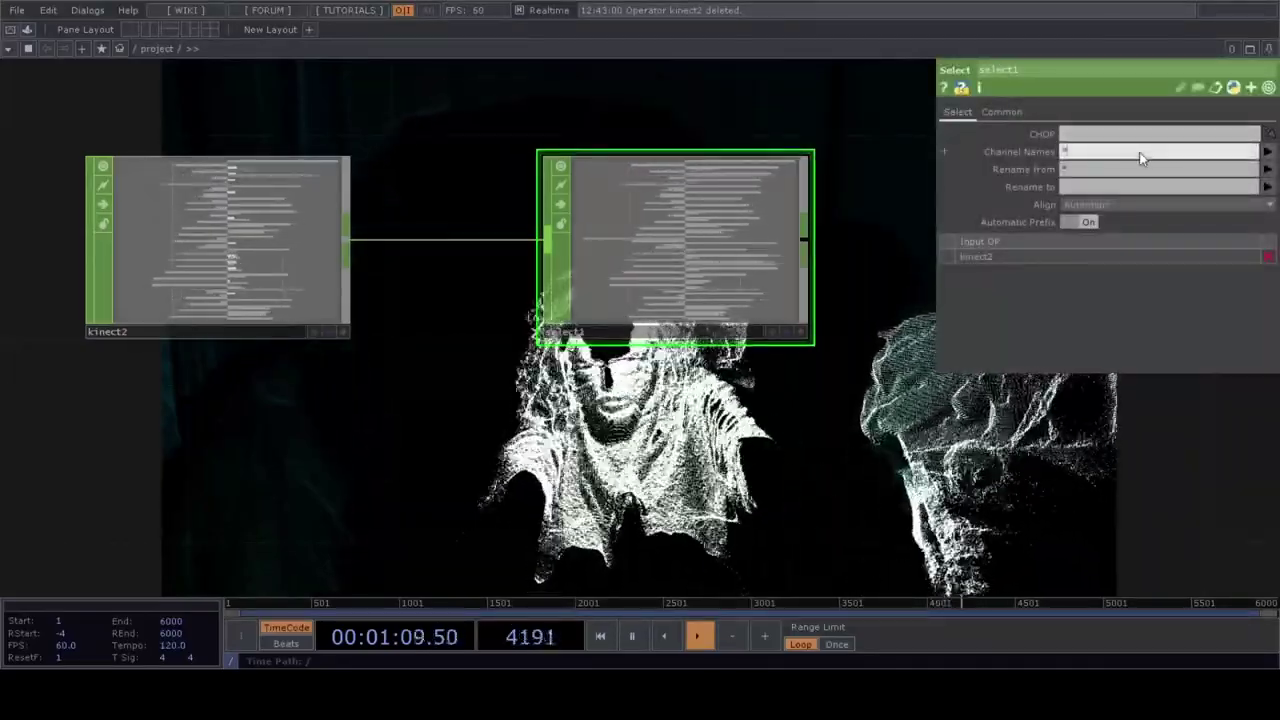
text(nd_)
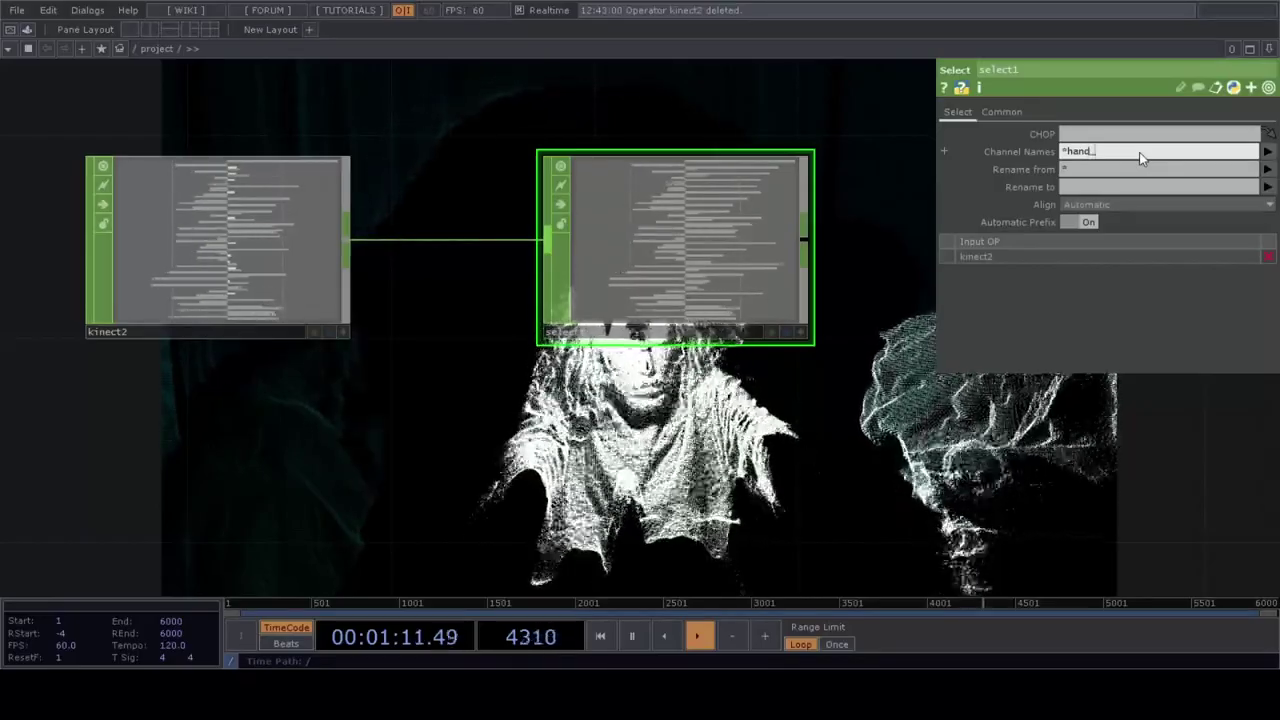
text(r*)
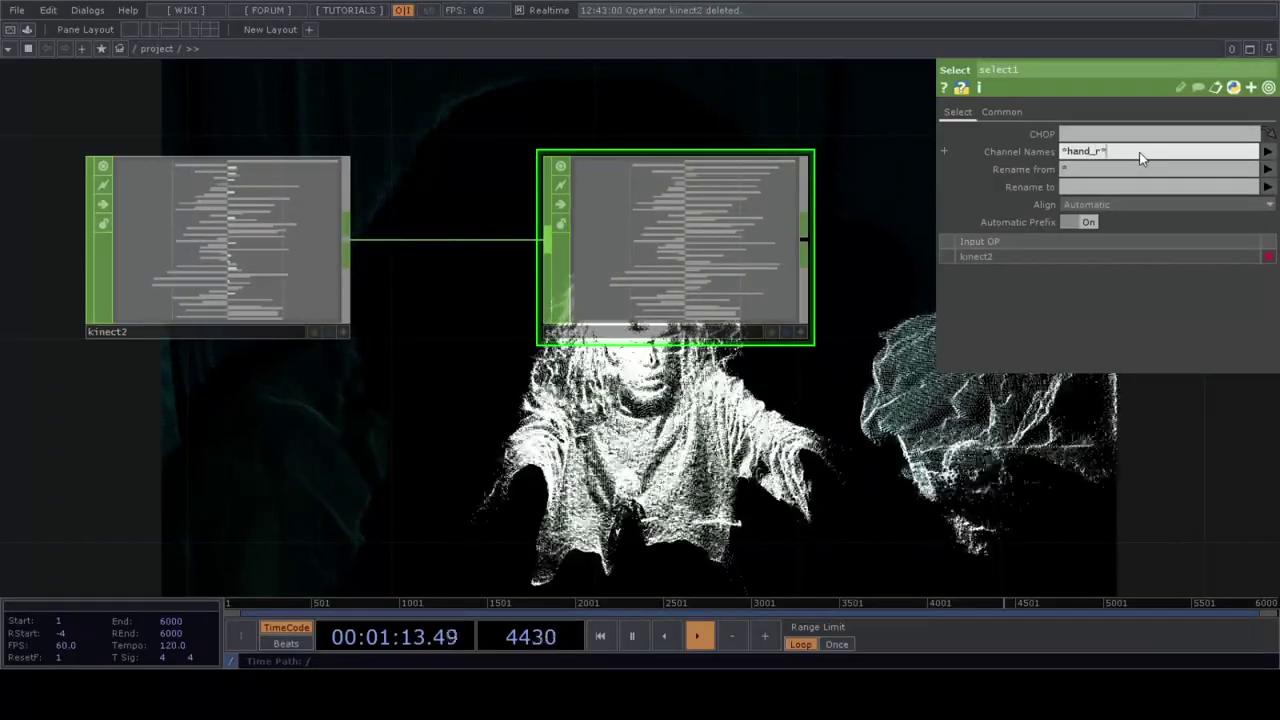
key(Return)
Step: Compare the full channel list of the Kinect CHOP with the filtered right-hand channels of the Select CHOP
scroll(793, 385, down, 3)
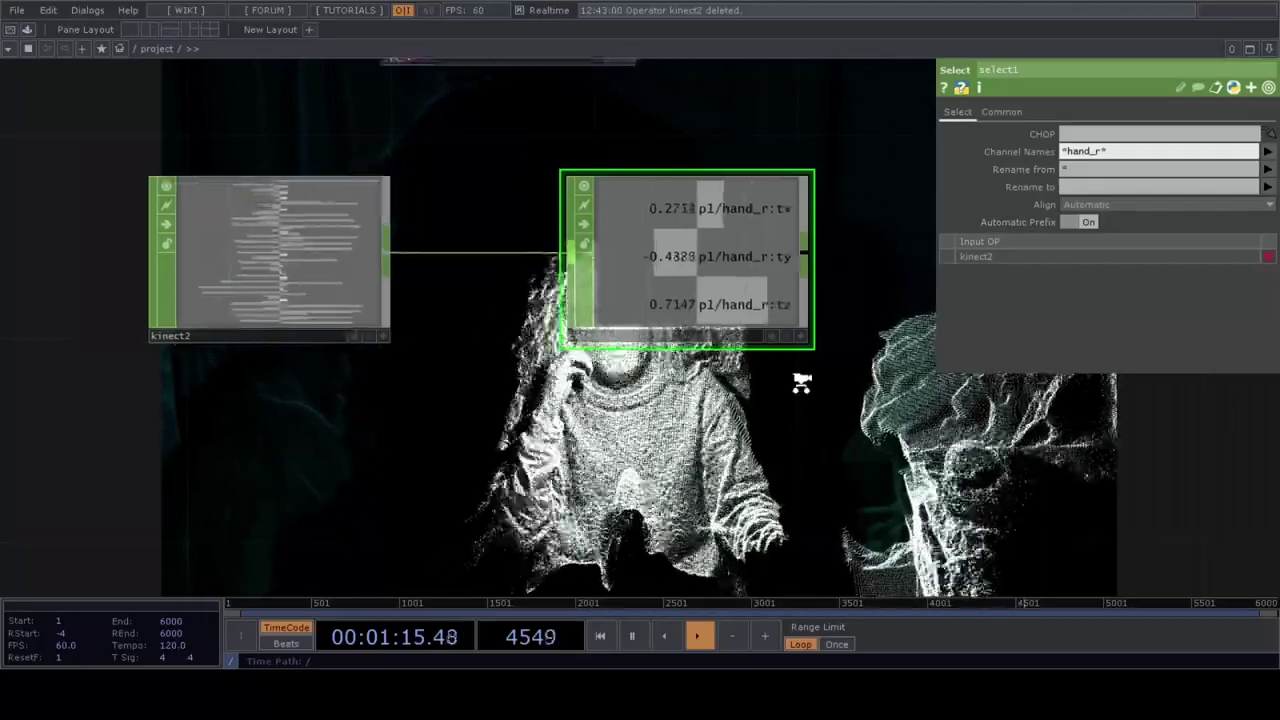
drag(792, 408, 696, 406)
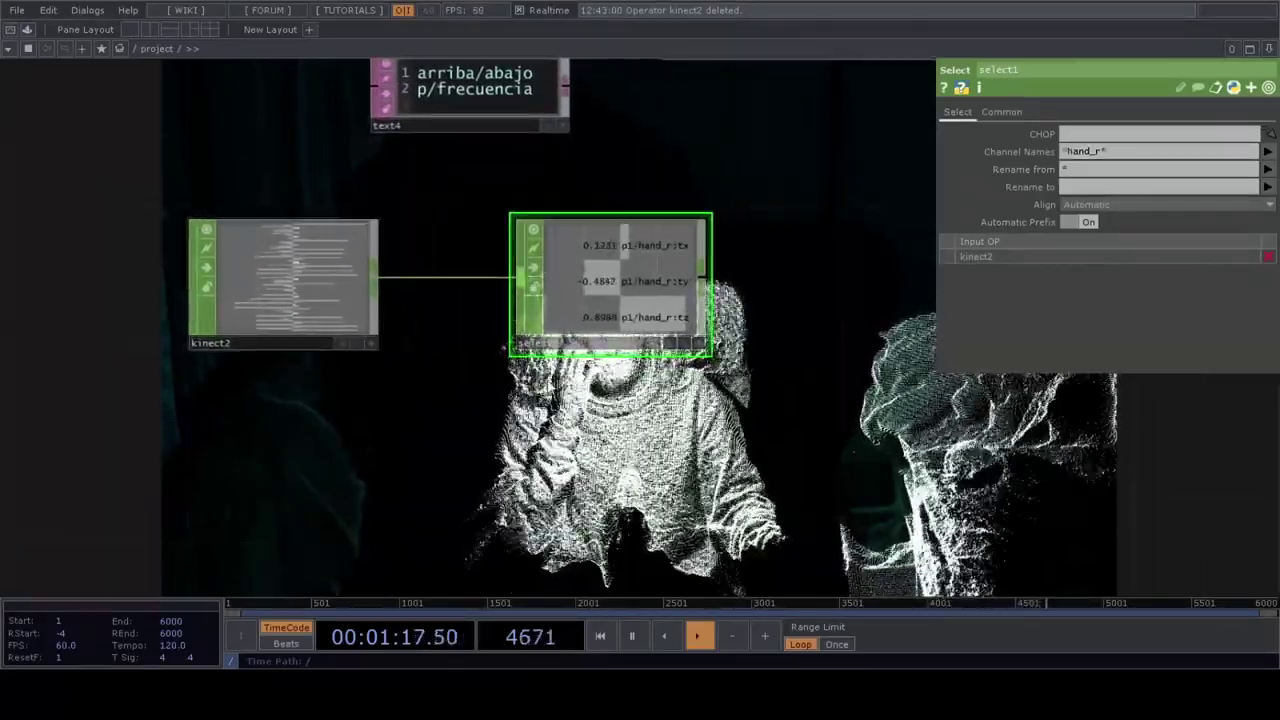
drag(752, 439, 922, 392)
drag(708, 298, 686, 340)
scroll(390, 270, up, 5)
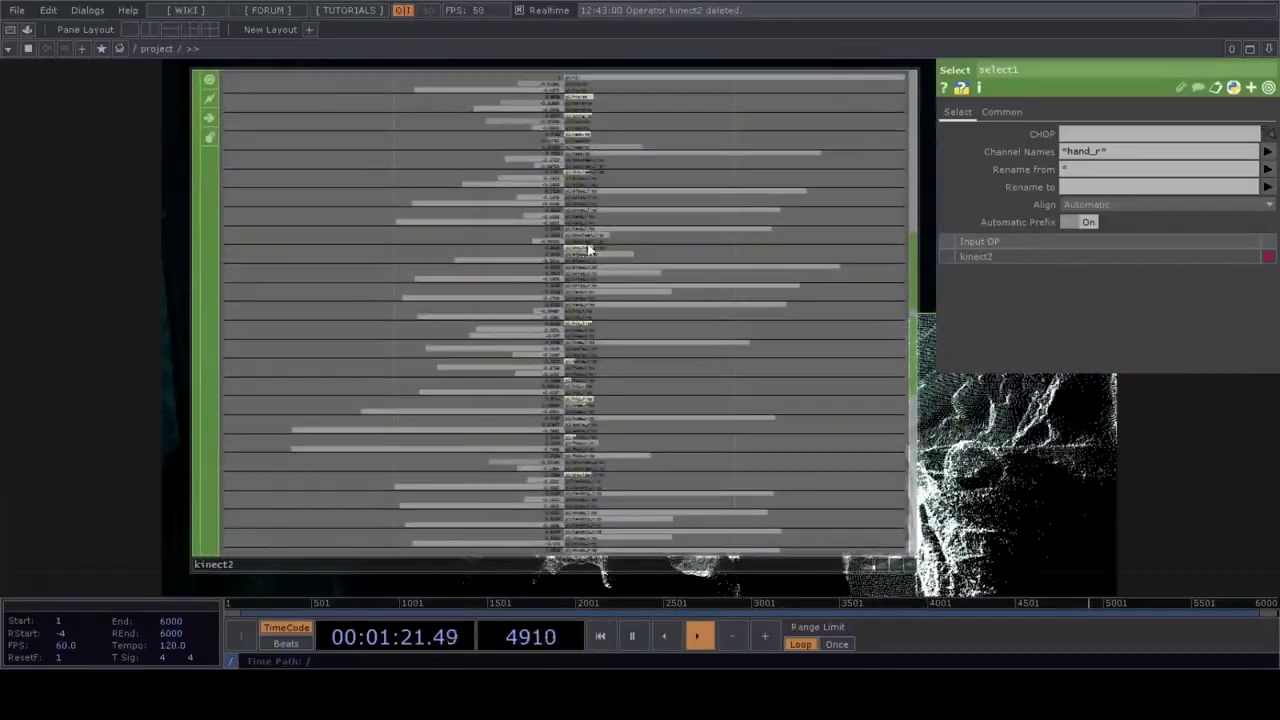
scroll(674, 307, down, 3)
drag(663, 451, 137, 429)
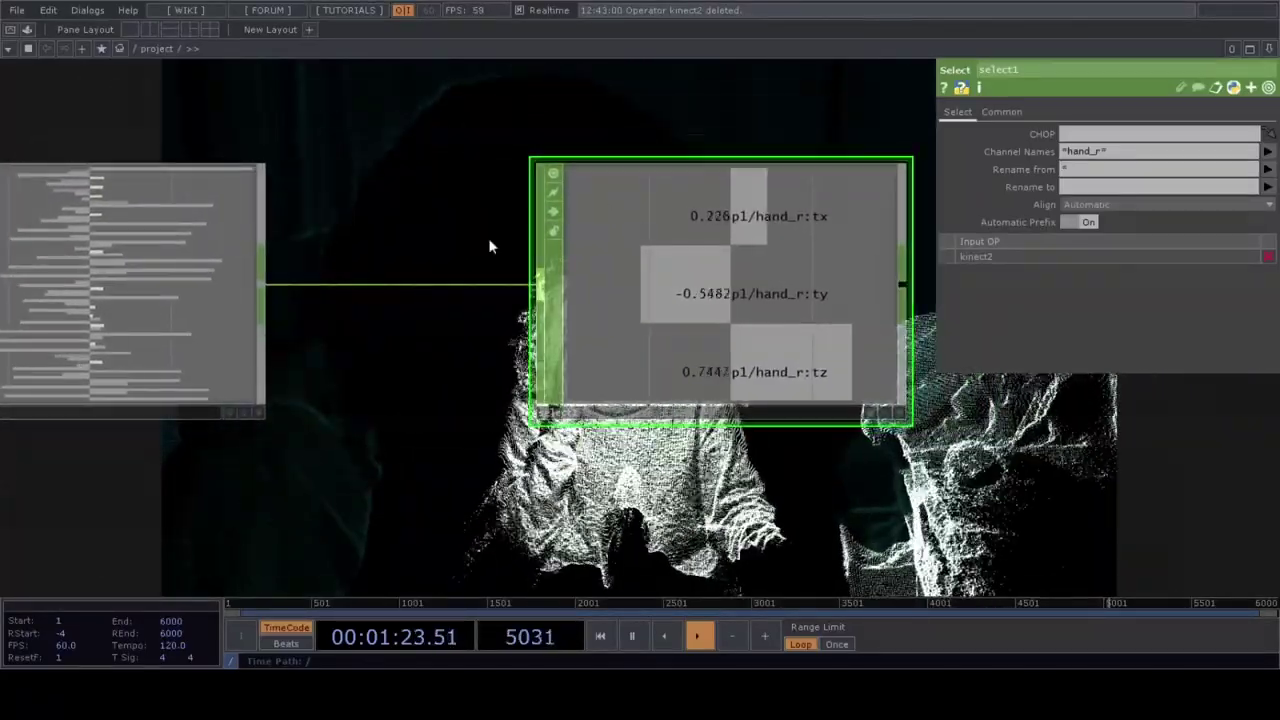
scroll(683, 440, down, 2)
drag(875, 499, 536, 468)
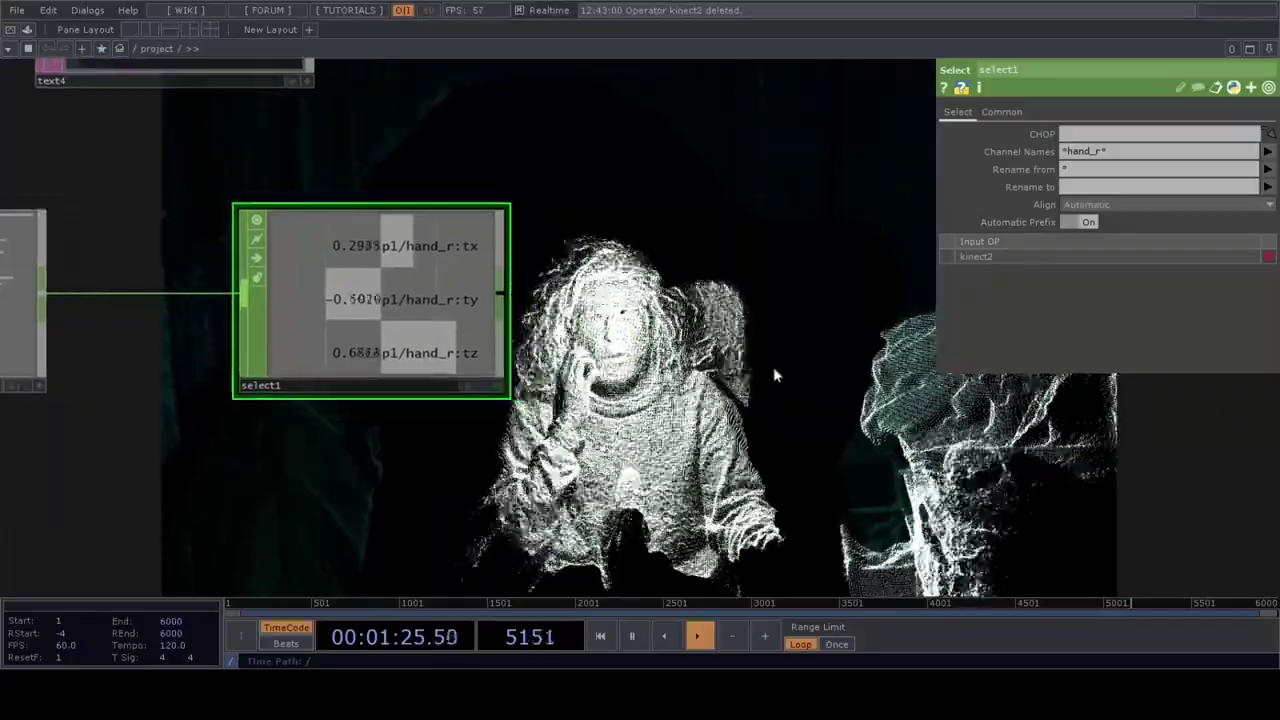
drag(656, 360, 600, 340)
scroll(600, 340, down, 2)
Step: Add two more Select CHOPs after the right-hand Select, one above the other
drag(487, 294, 440, 314)
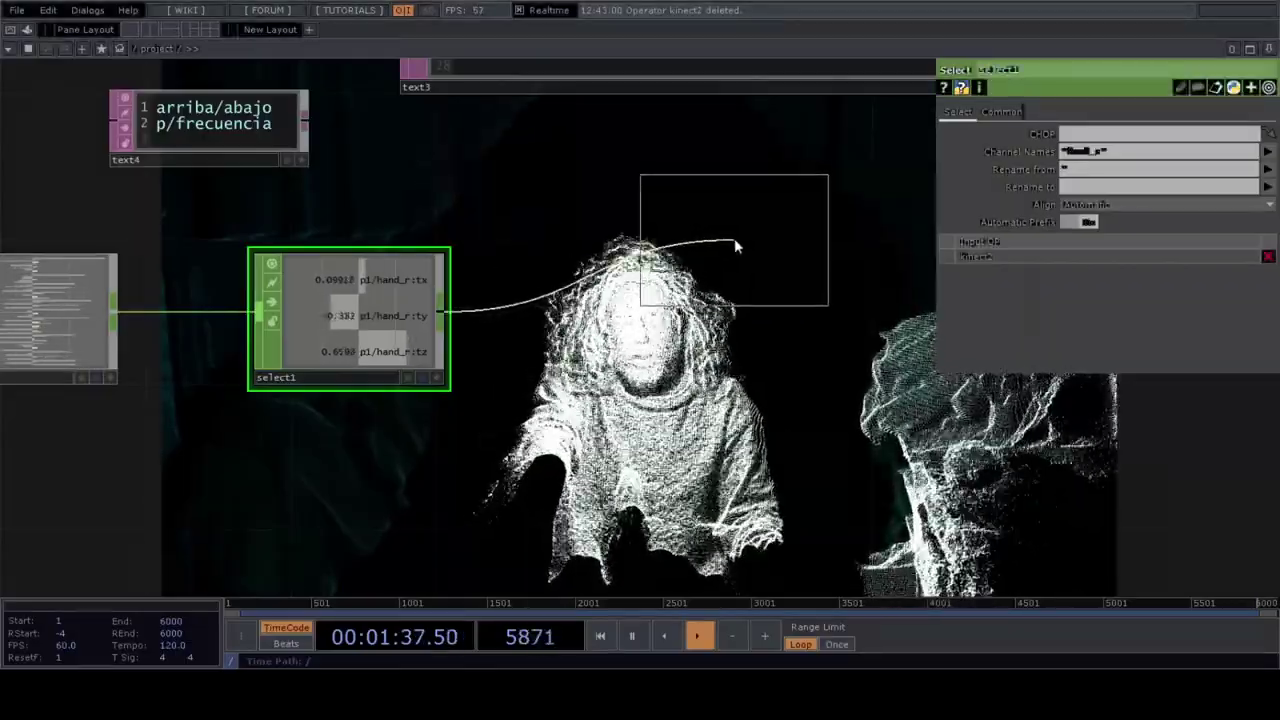
click(712, 245)
drag(643, 410, 481, 347)
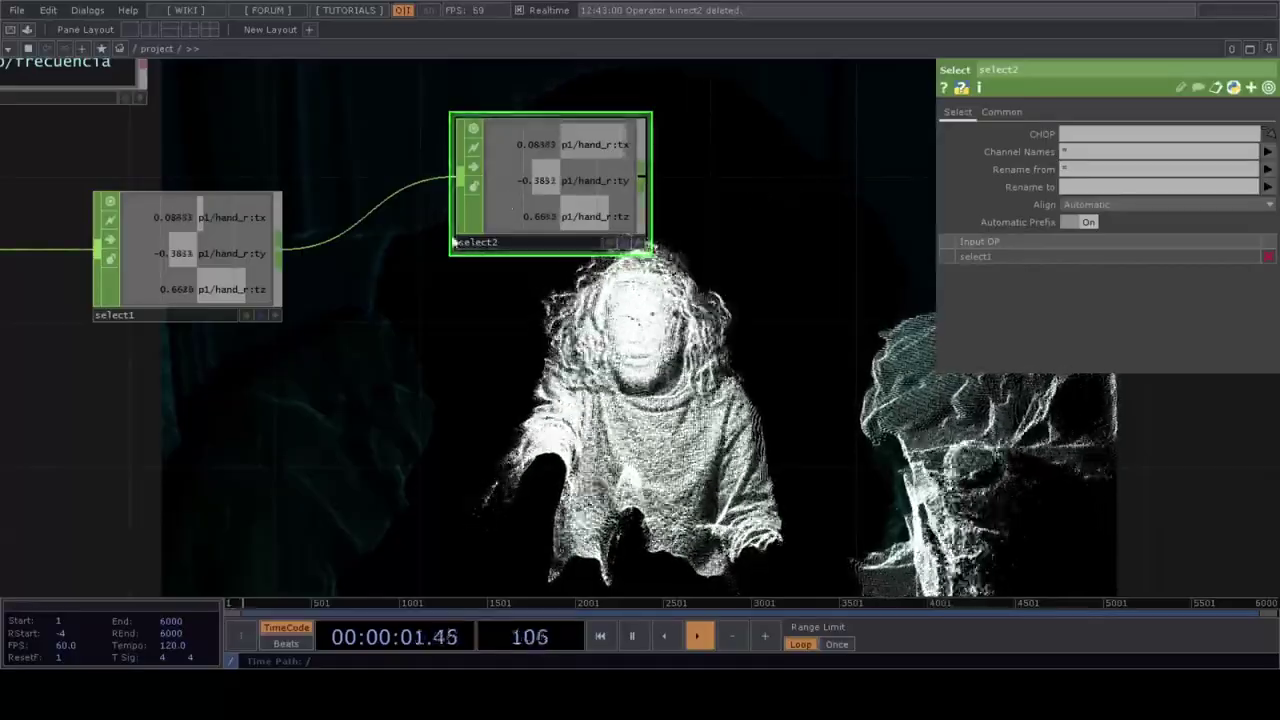
right_click(290, 254)
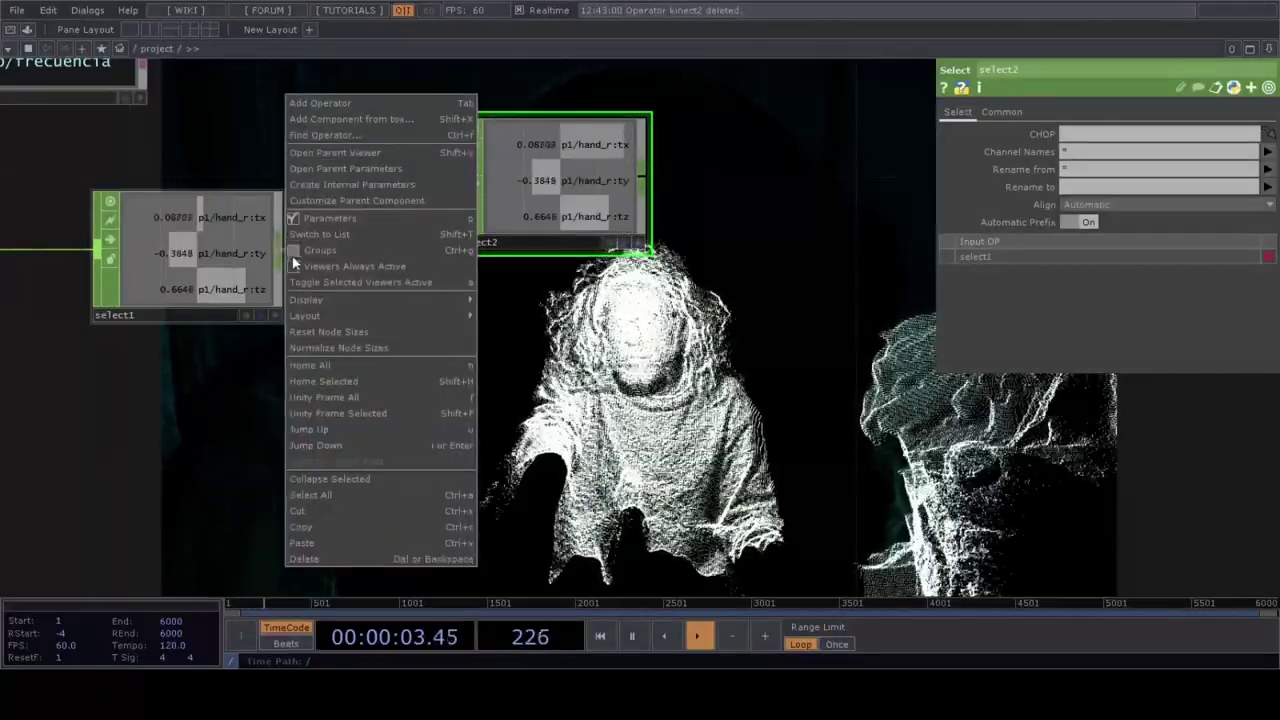
key(Escape)
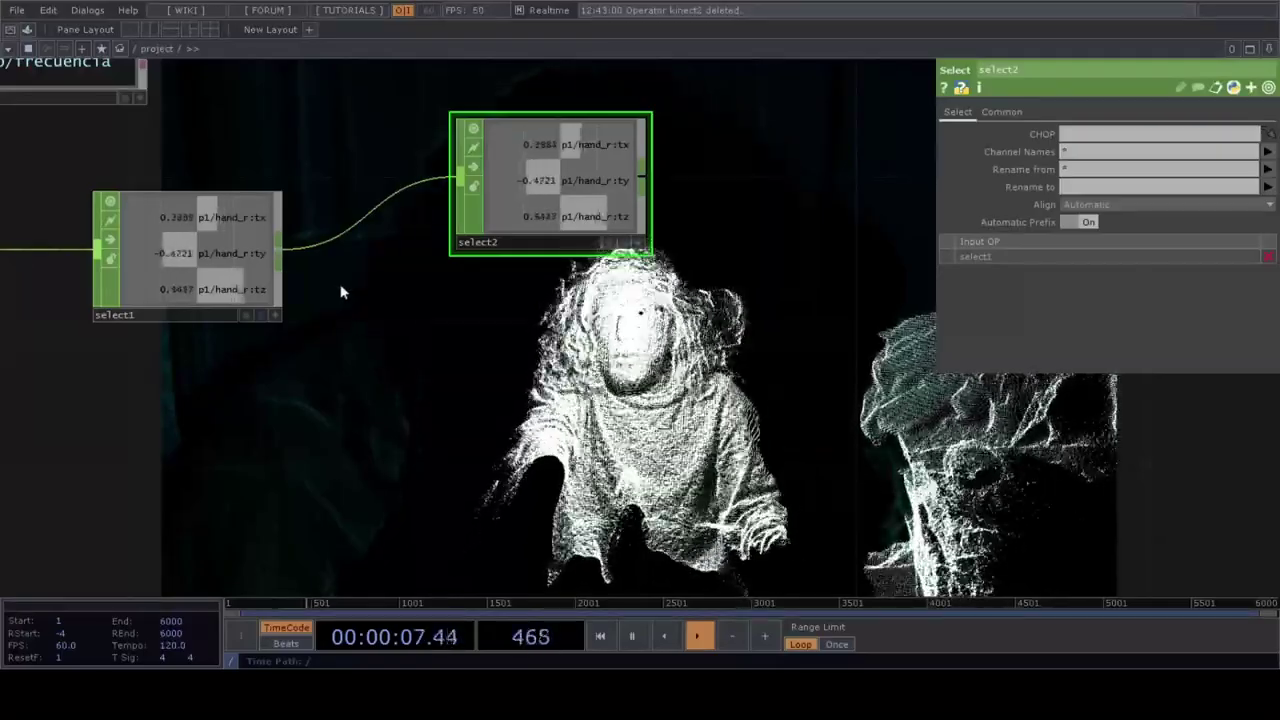
click(480, 336)
click(545, 404)
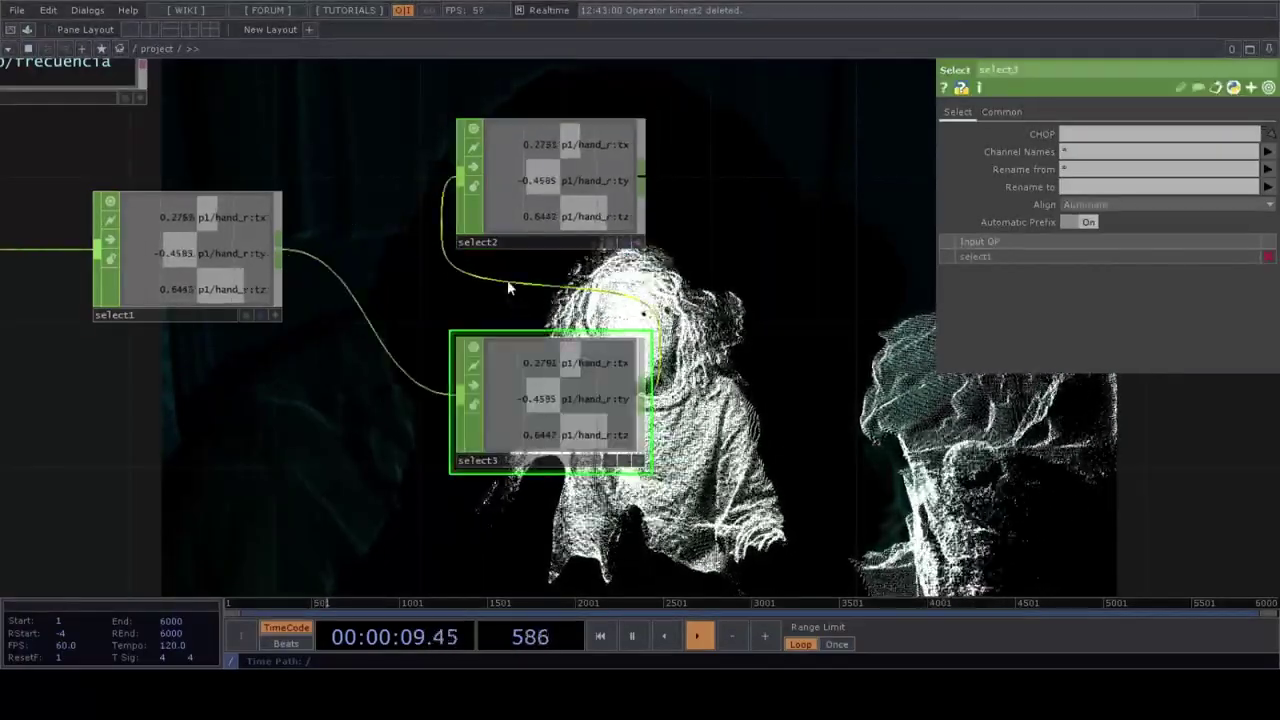
Step: Rewire both new Select CHOPs so each takes its input directly from select1 as parallel branches
drag(454, 178, 406, 197)
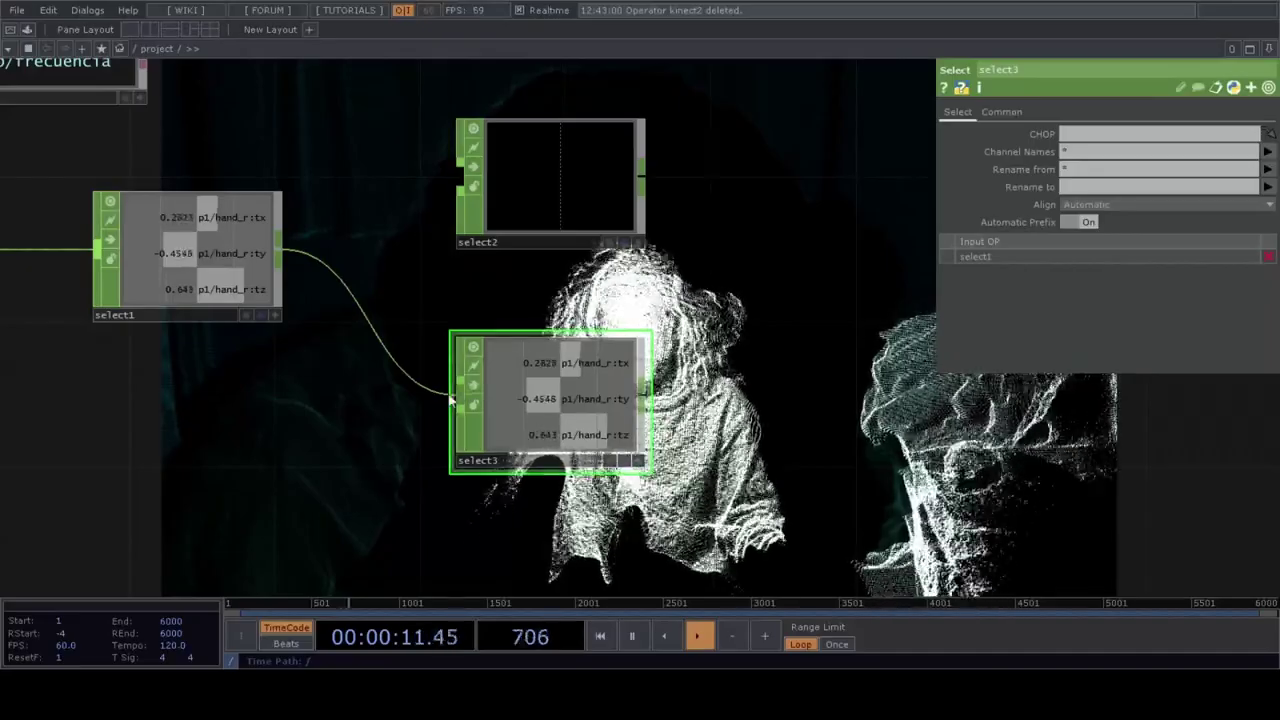
drag(455, 394, 400, 355)
drag(280, 250, 385, 203)
click(458, 180)
click(280, 252)
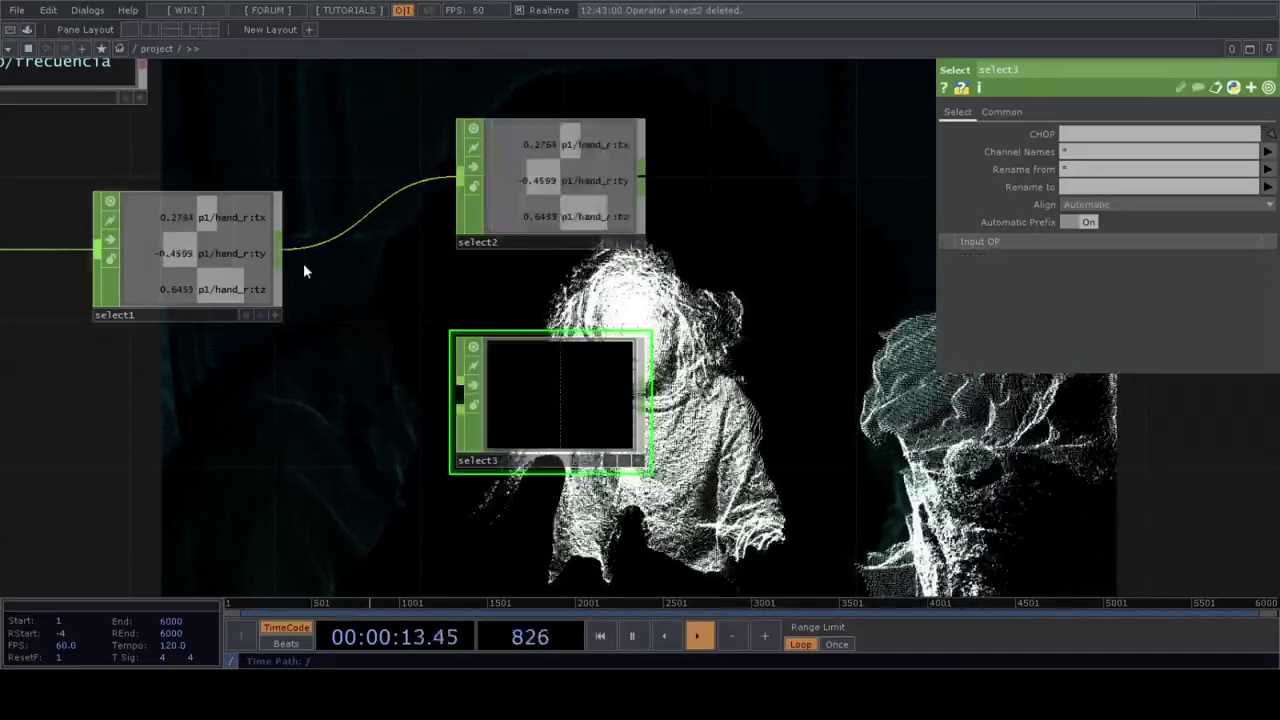
click(458, 392)
Step: Set the Channel Names of the upper branch, select2, to p1/hand_r:tx
click(578, 143)
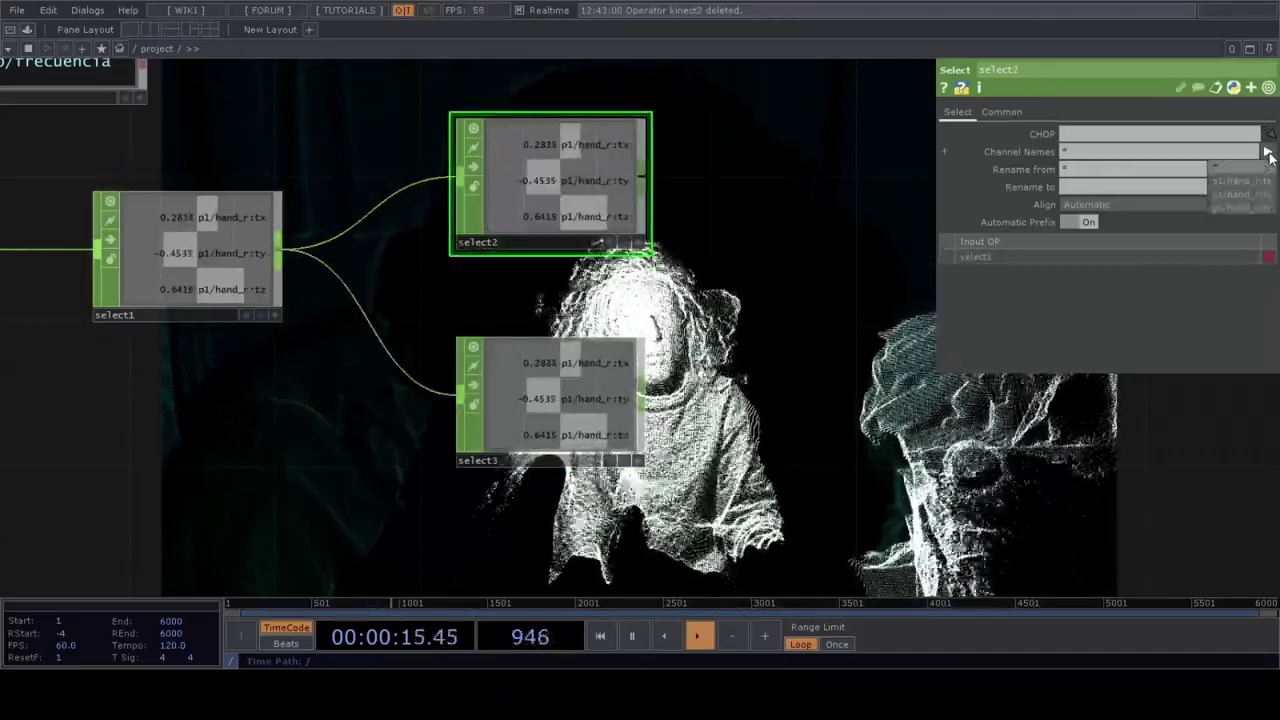
click(1267, 151)
click(1262, 183)
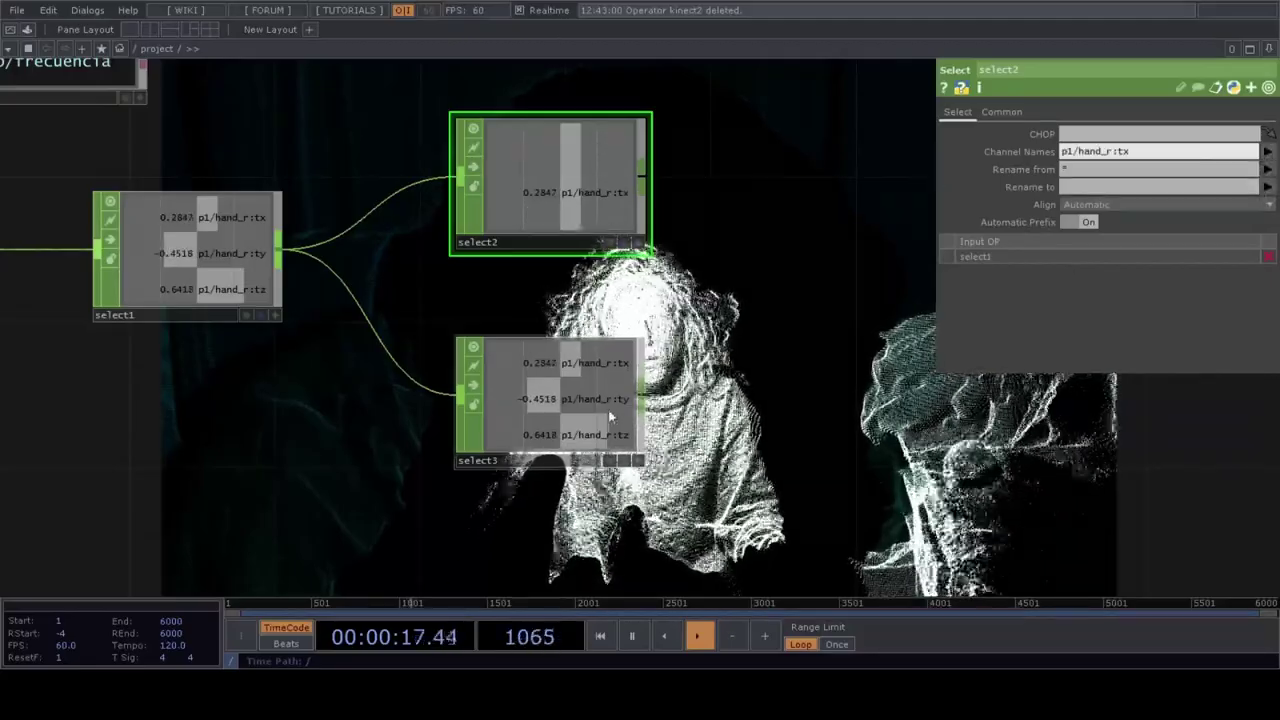
Step: Set the Channel Names of the lower branch, select3, to p1/hand_r:ty
click(537, 436)
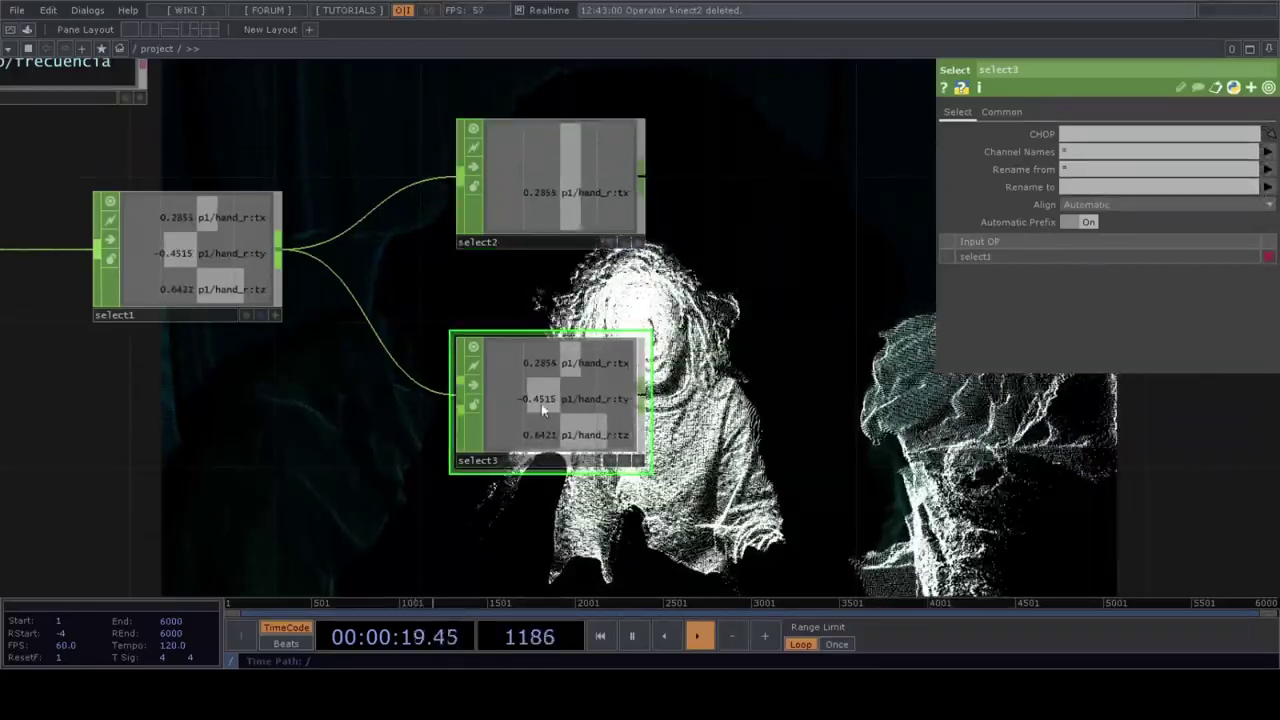
click(1267, 151)
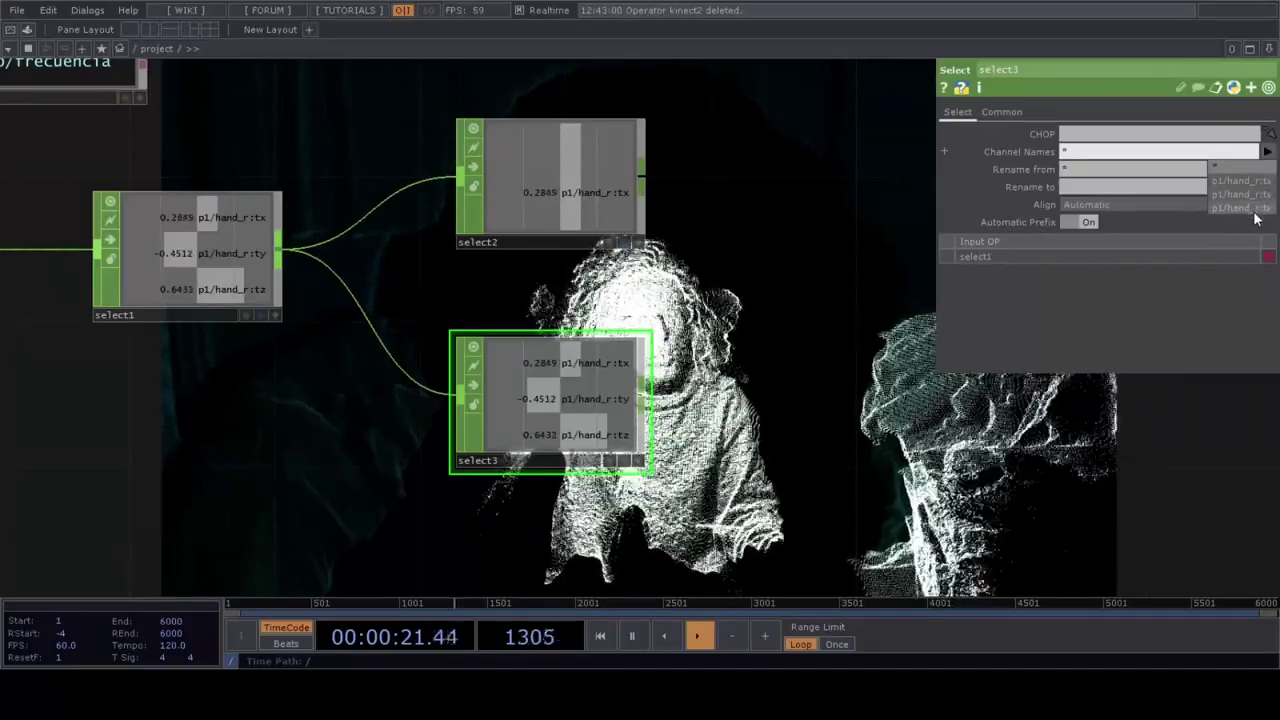
click(1243, 196)
scroll(200, 350, down, 3)
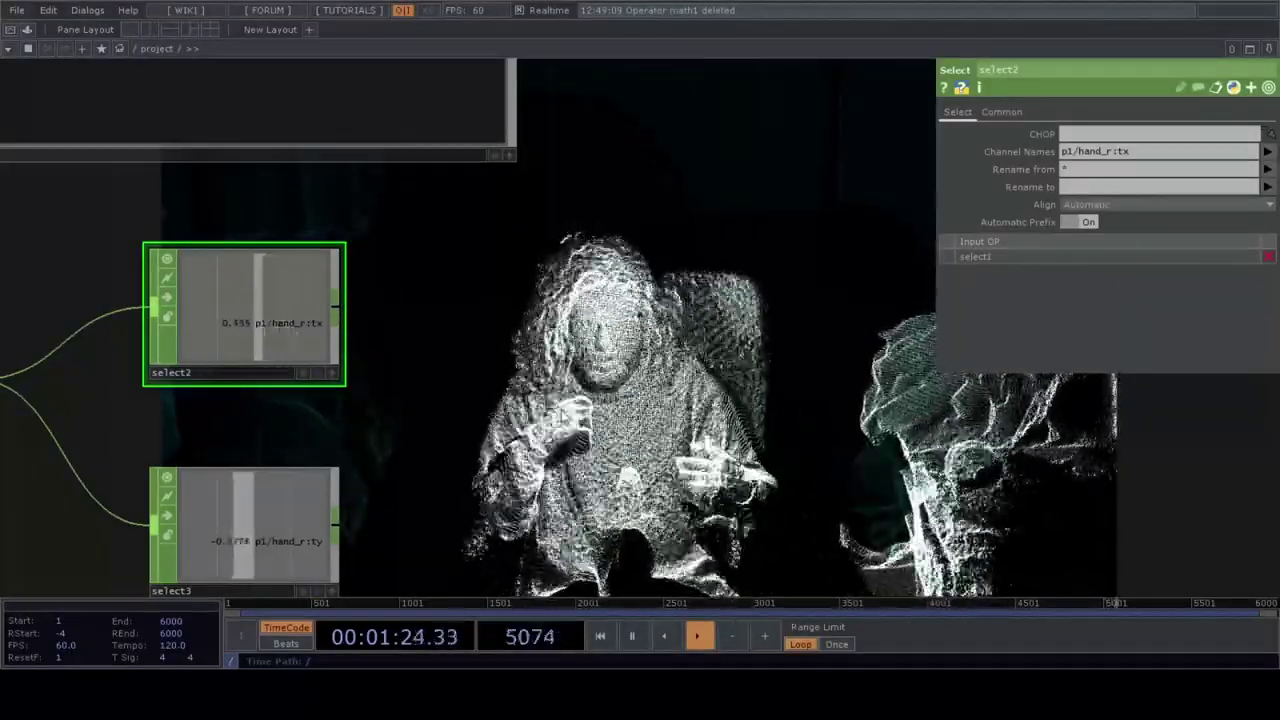
Step: Swap the two Select branches so select3, the ty channel, sits above select2, the tx channel
drag(378, 515, 406, 429)
click(335, 433)
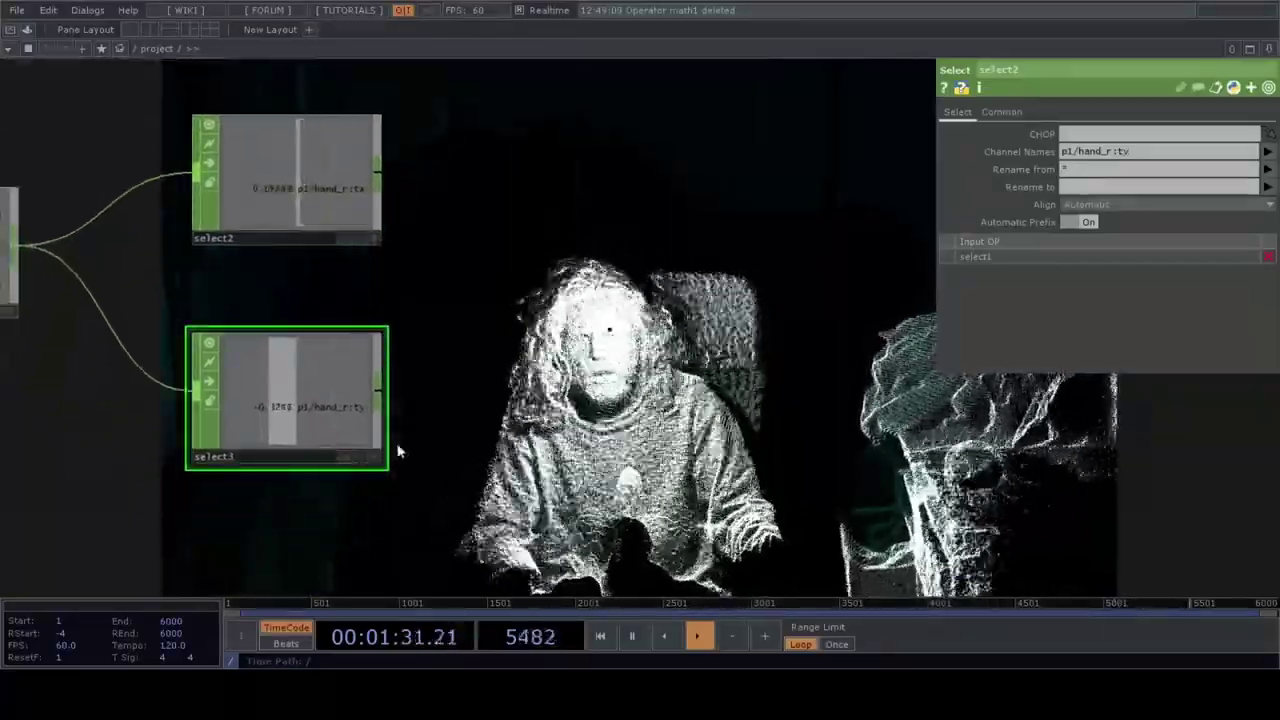
drag(452, 306, 446, 351)
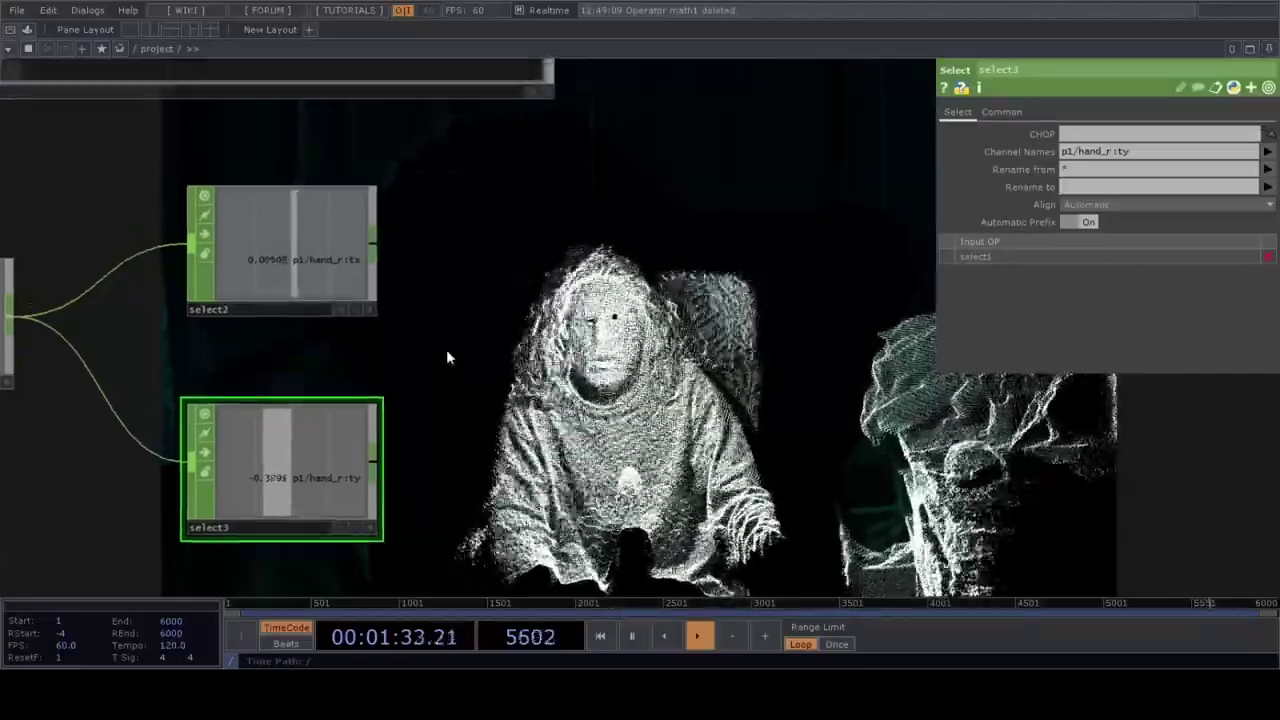
drag(264, 259, 555, 477)
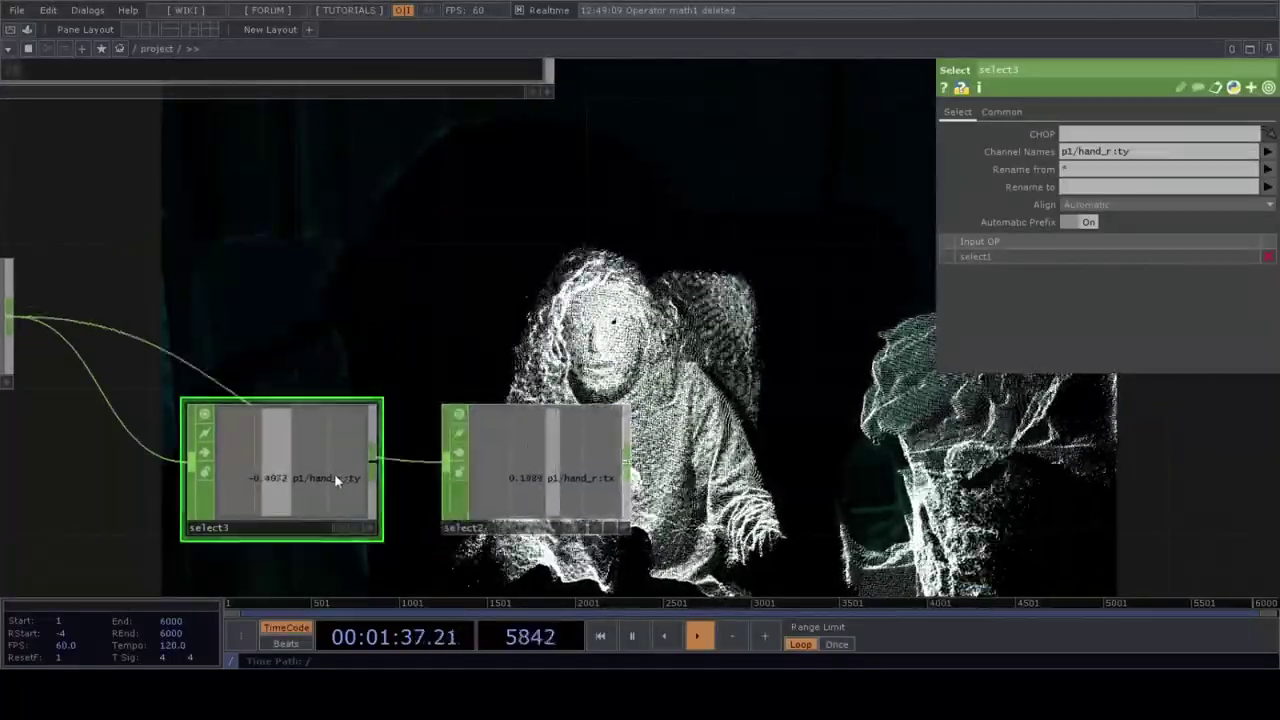
drag(334, 473, 334, 254)
drag(550, 481, 293, 463)
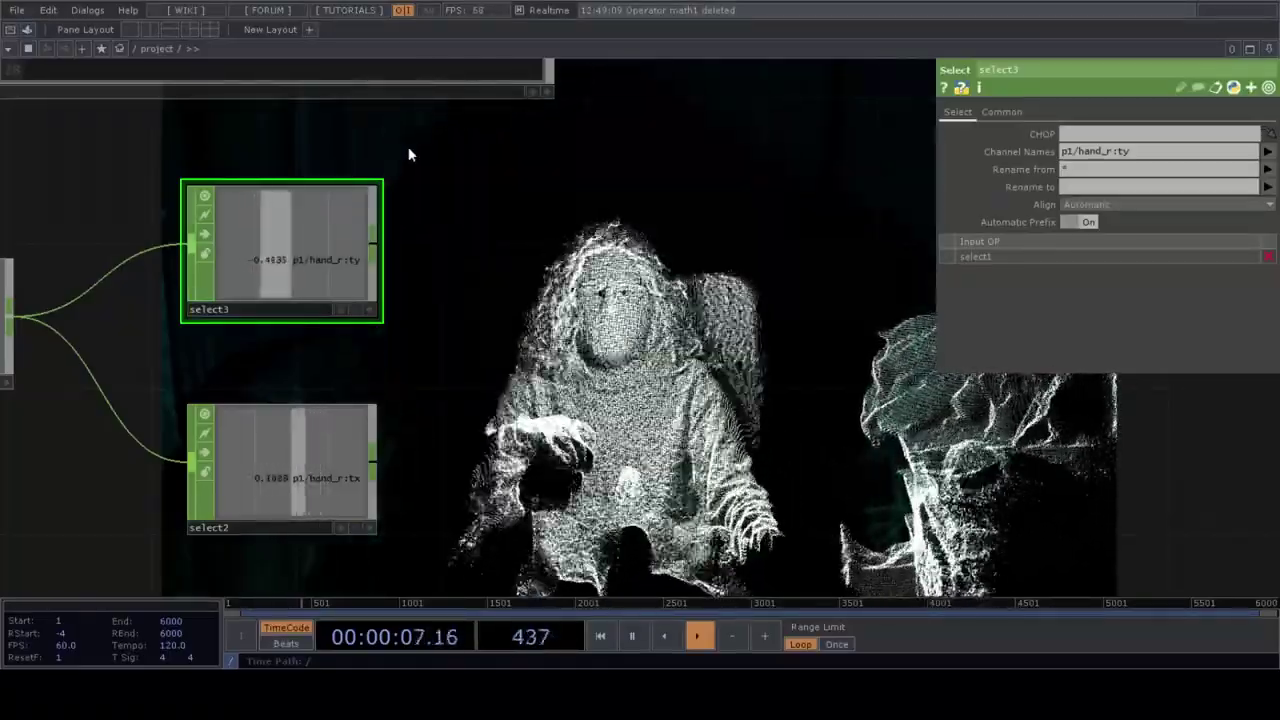
Step: Add a Math CHOP after select3 and set its From Range to -0.39 and 0.27
click(438, 137)
click(606, 252)
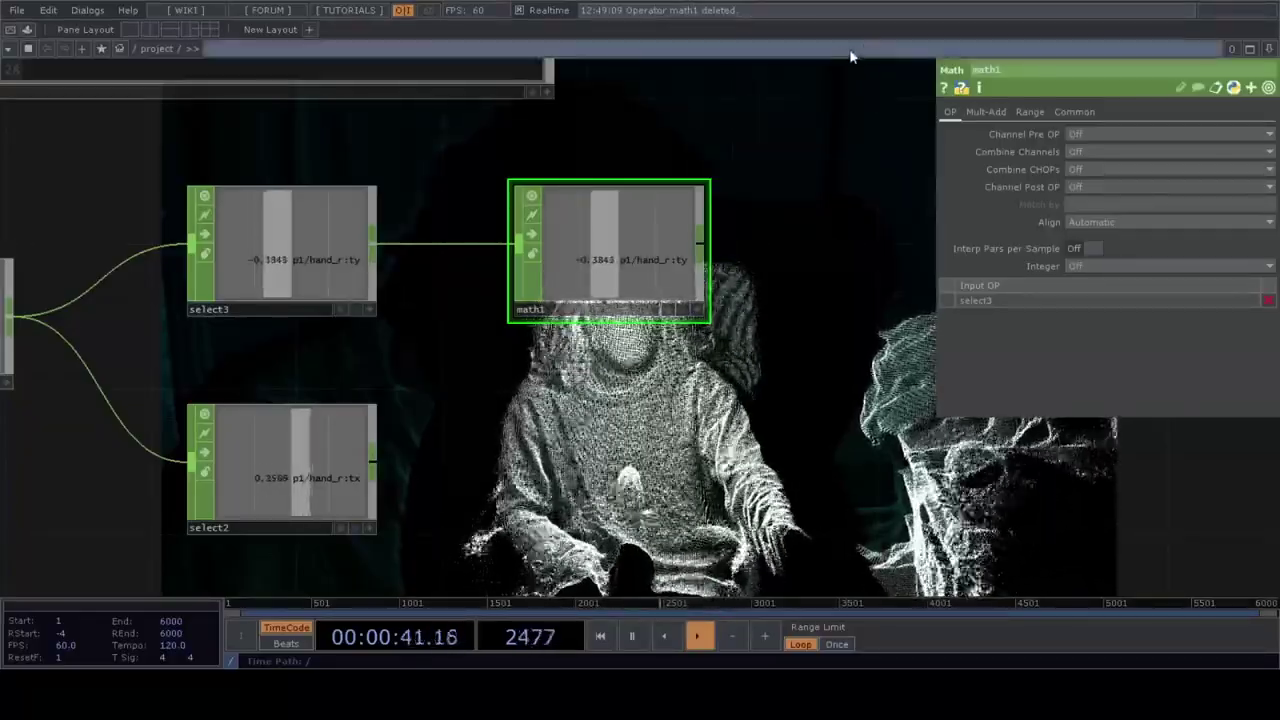
click(1029, 113)
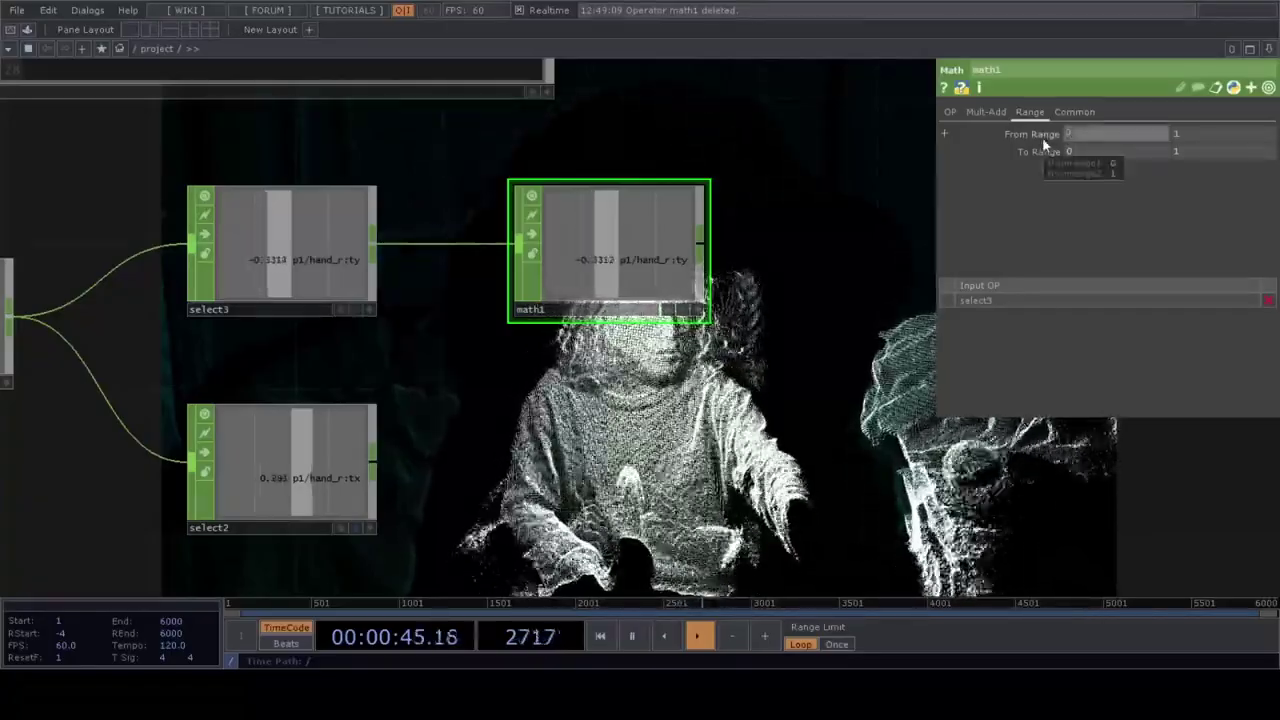
text(-0.39)
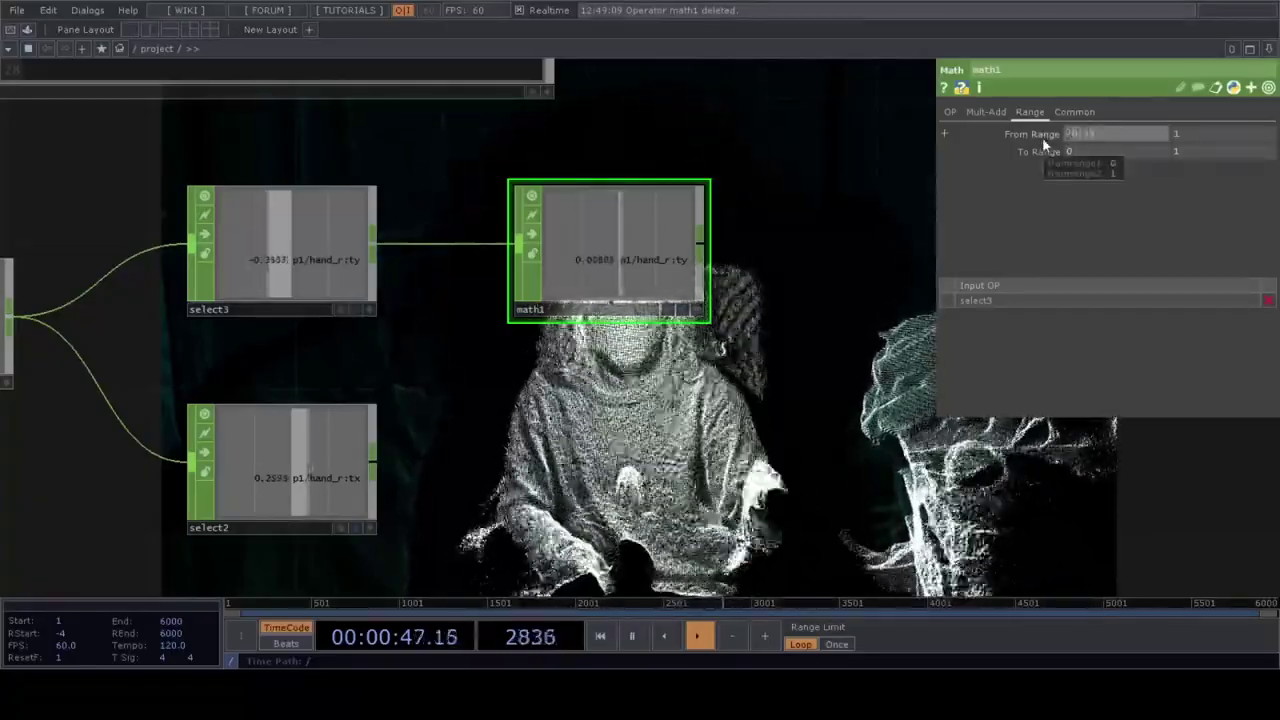
key(Return)
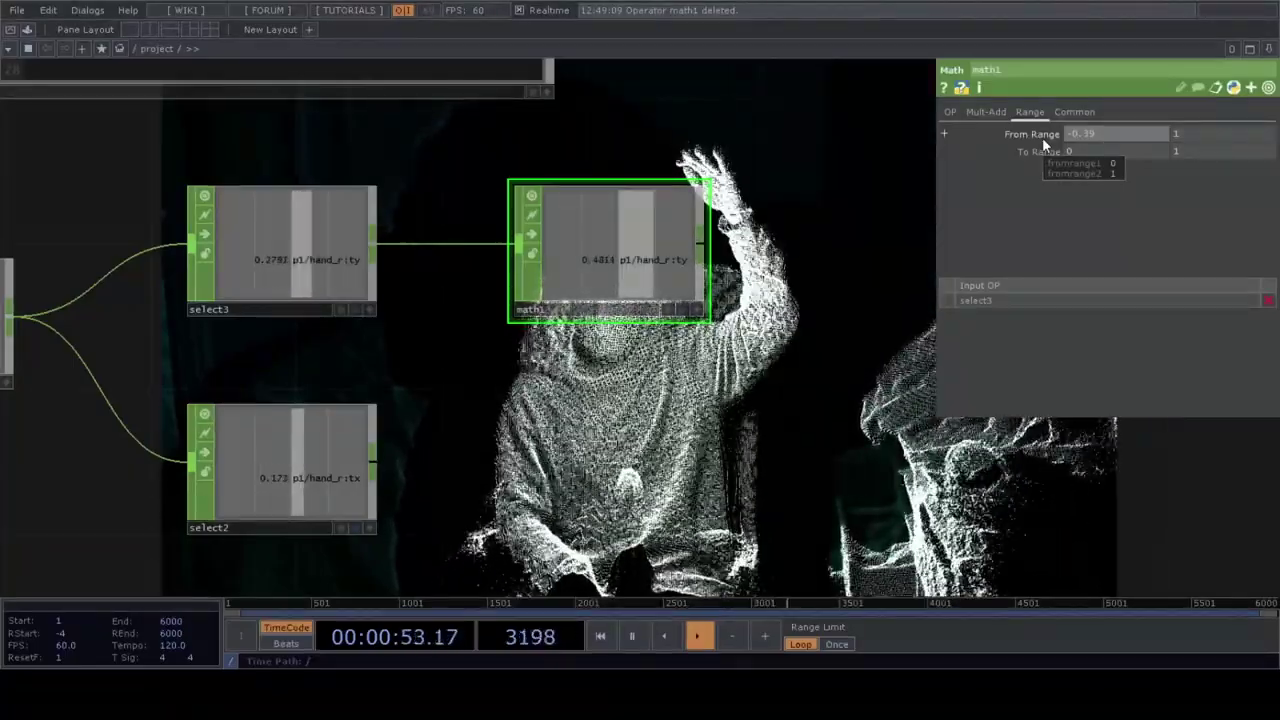
click(1217, 132)
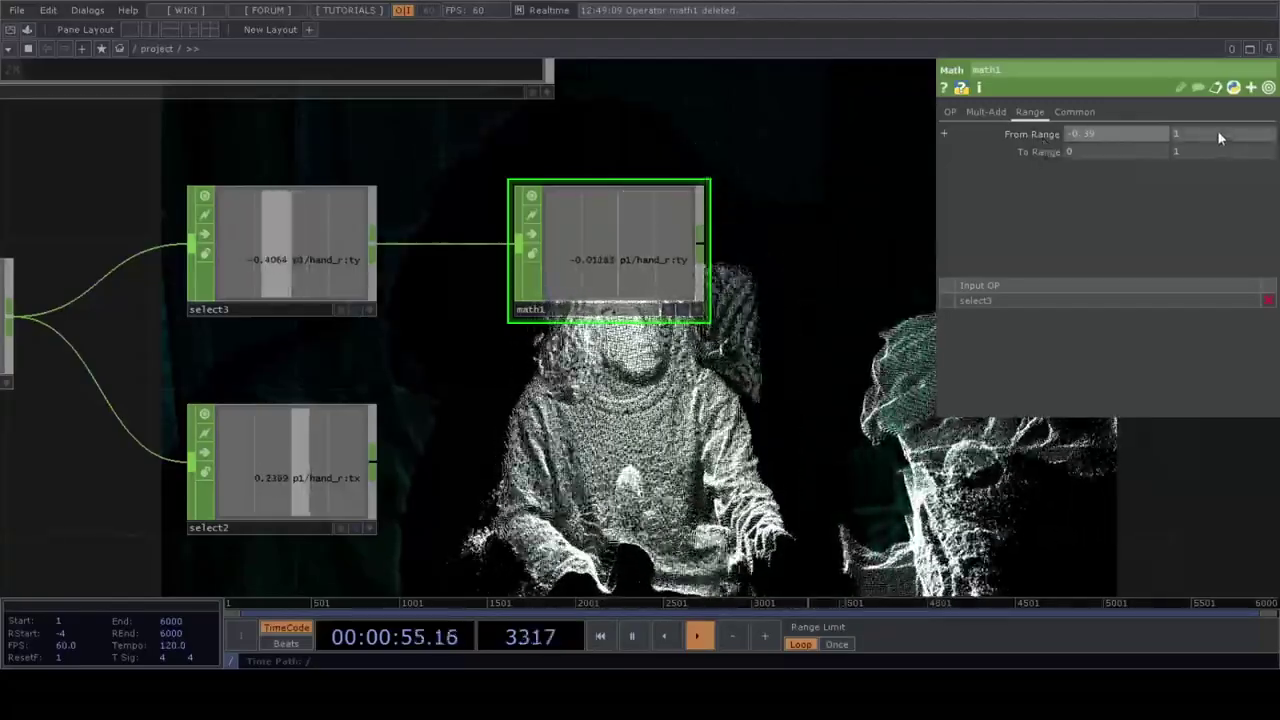
text(0.27)
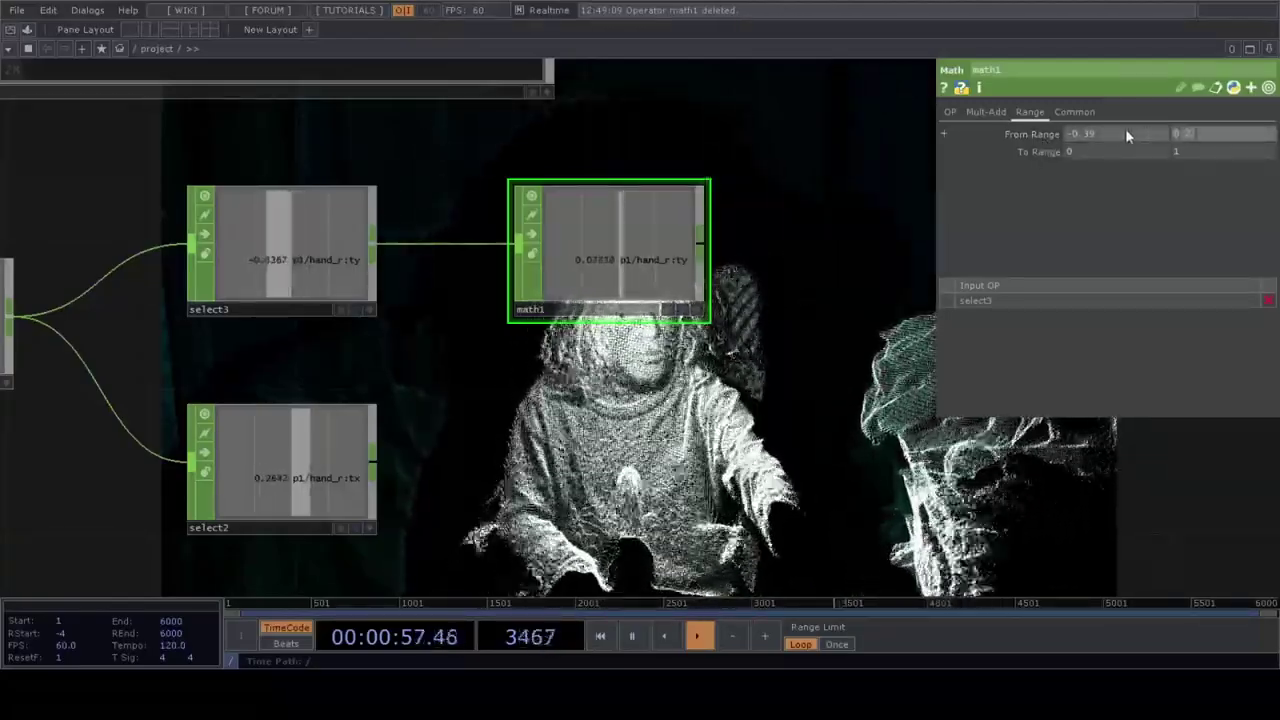
key(Return)
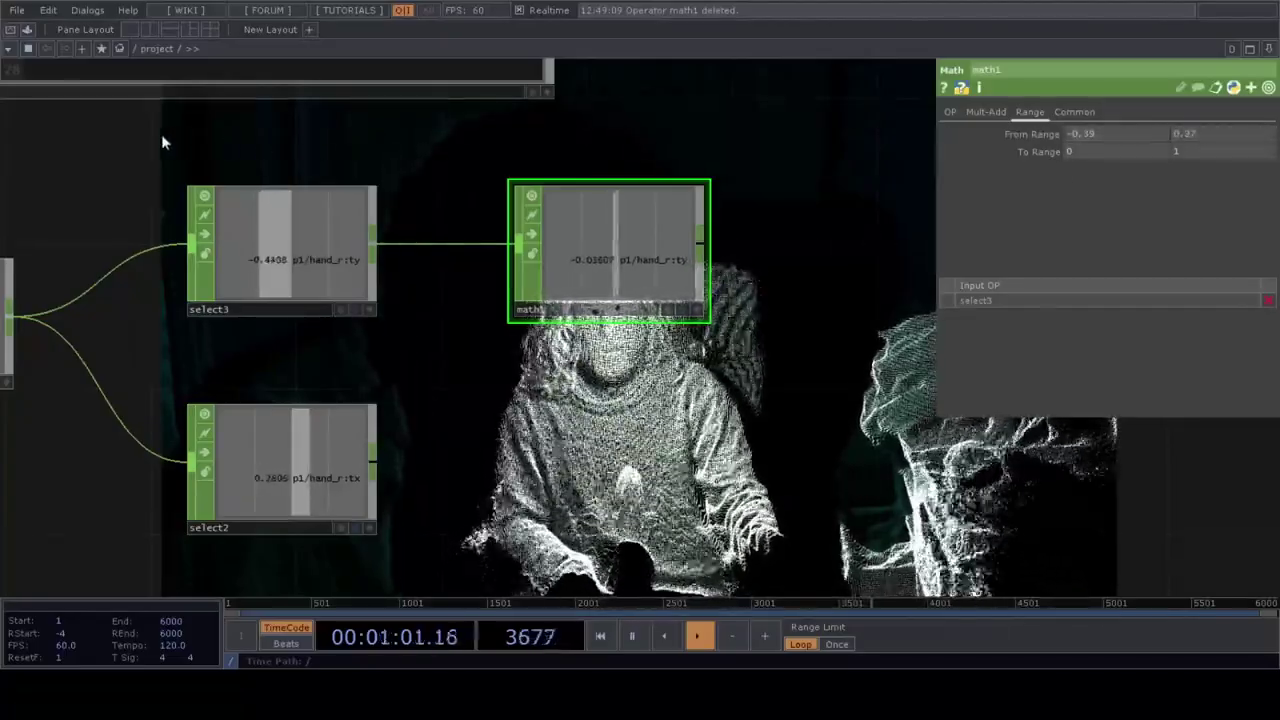
Step: Add an Audio Oscillator CHOP beside math1, leaving it unconnected
drag(163, 134, 443, 336)
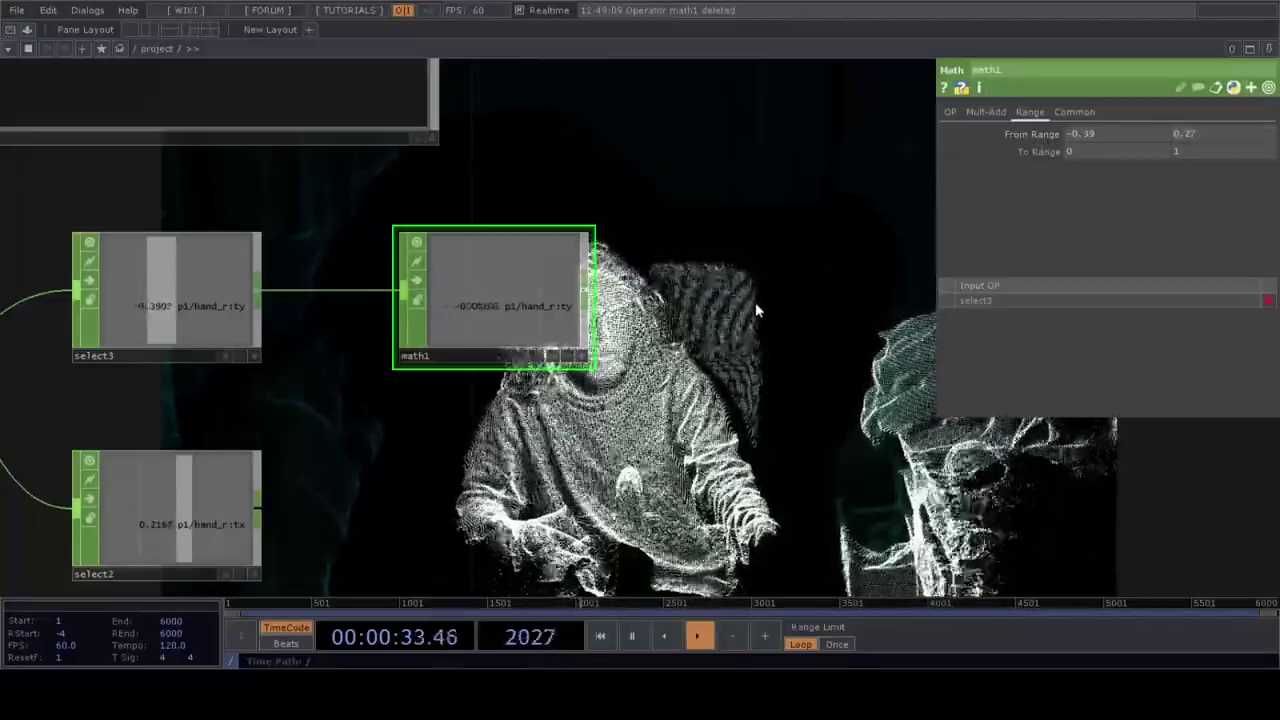
drag(636, 365, 742, 383)
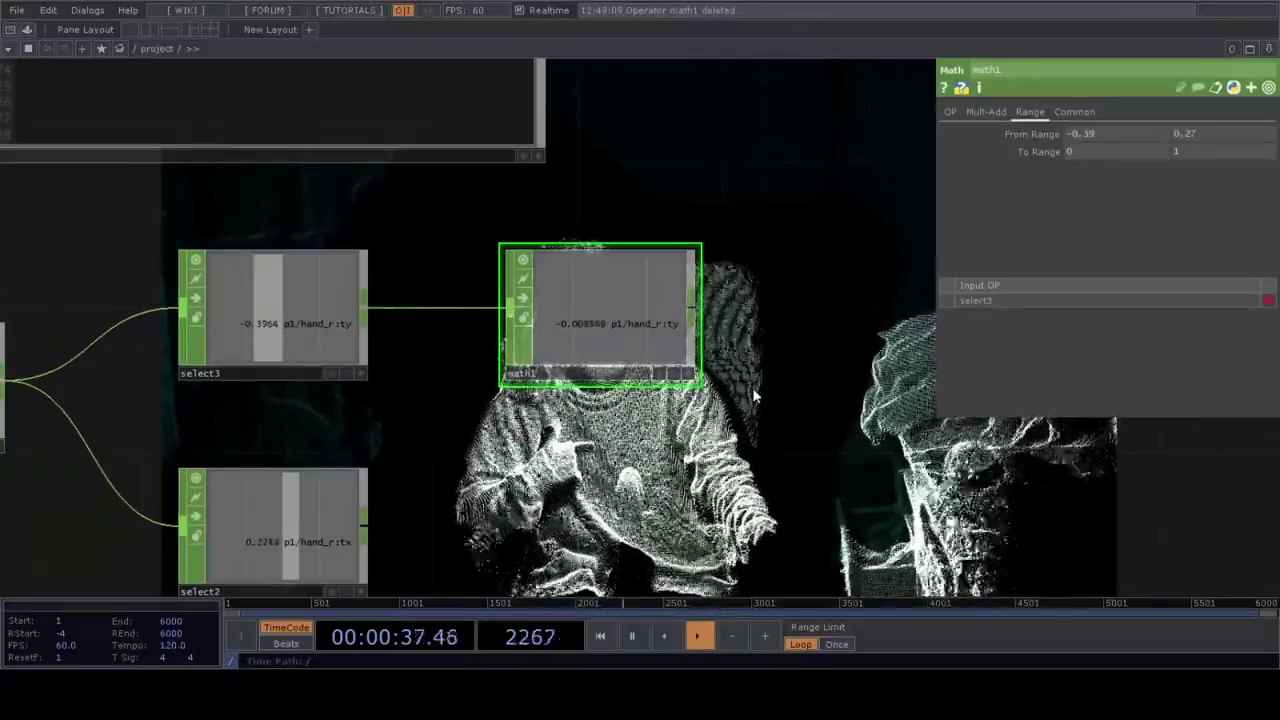
drag(742, 381, 676, 388)
drag(359, 420, 465, 428)
scroll(463, 430, down, 3)
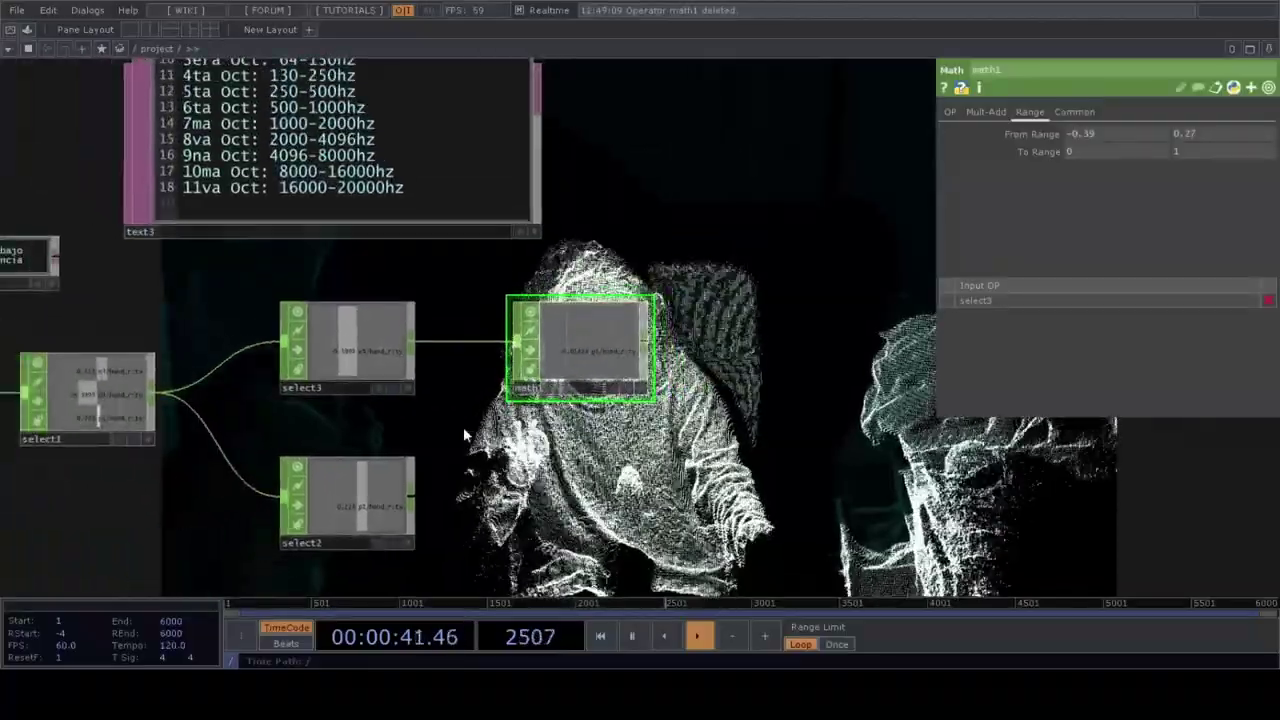
drag(637, 457, 383, 462)
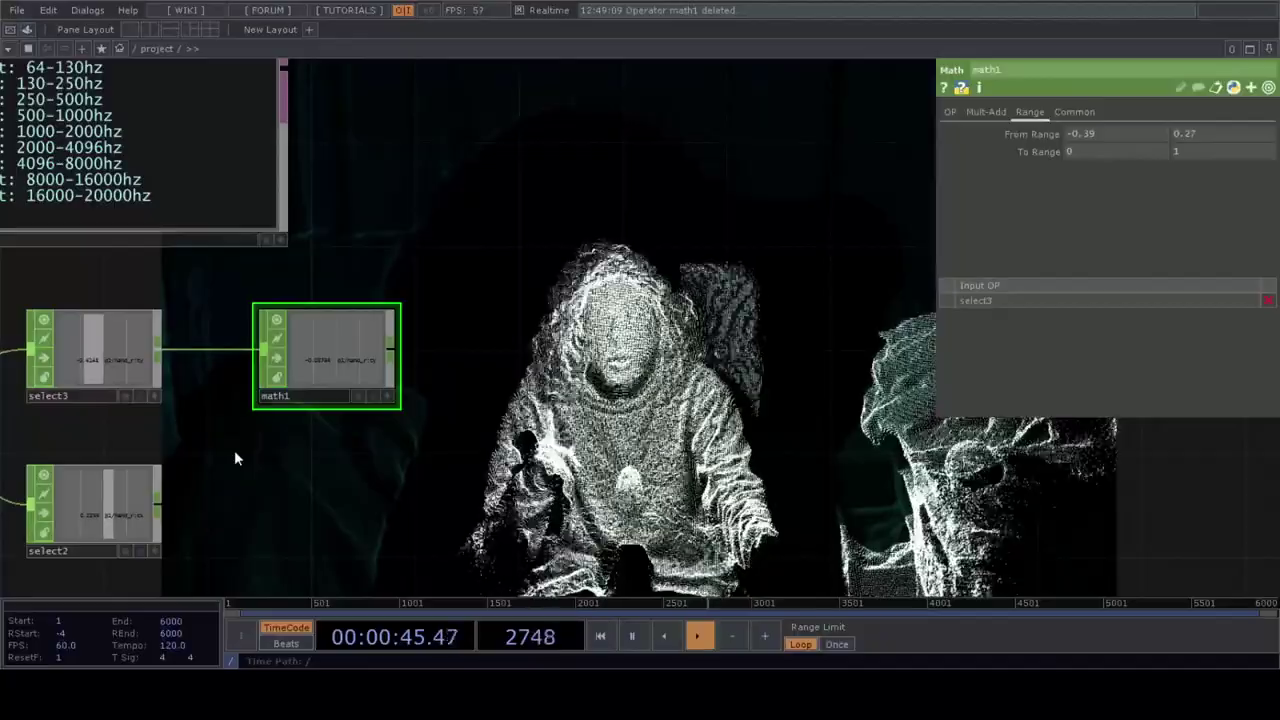
drag(387, 476, 259, 494)
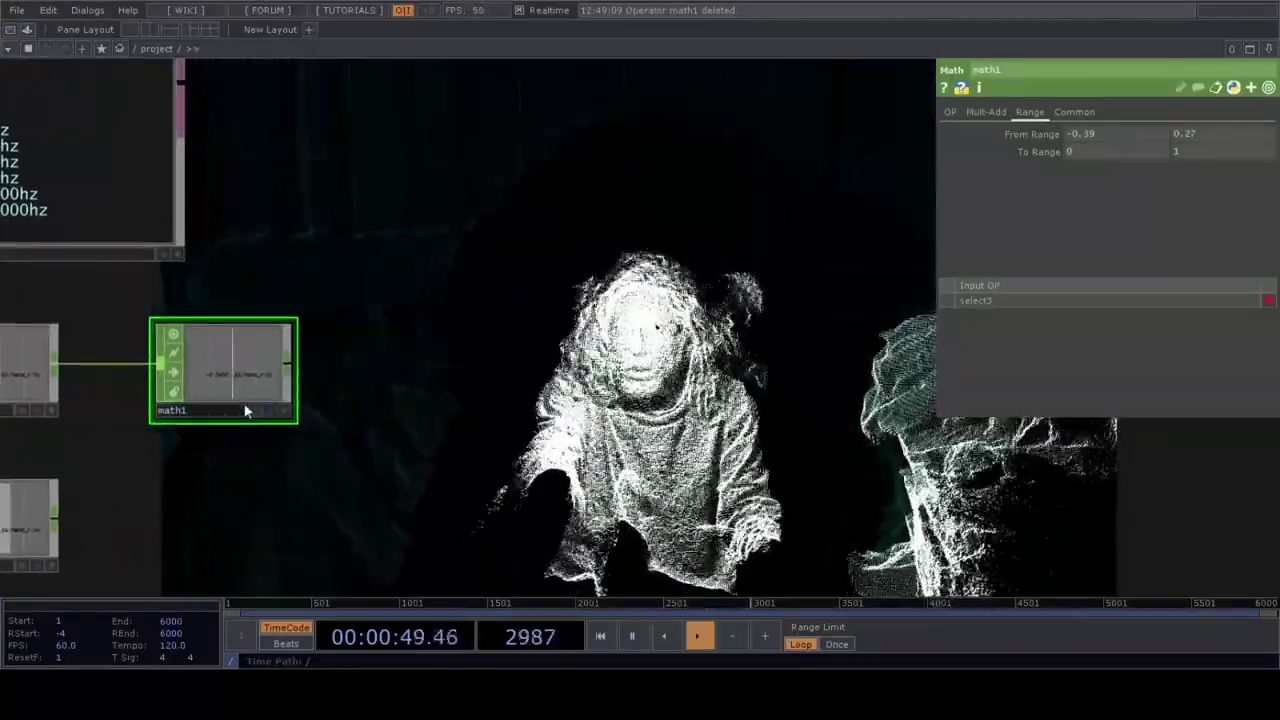
key(ctrl+v)
click(517, 378)
scroll(250, 340, down, 3)
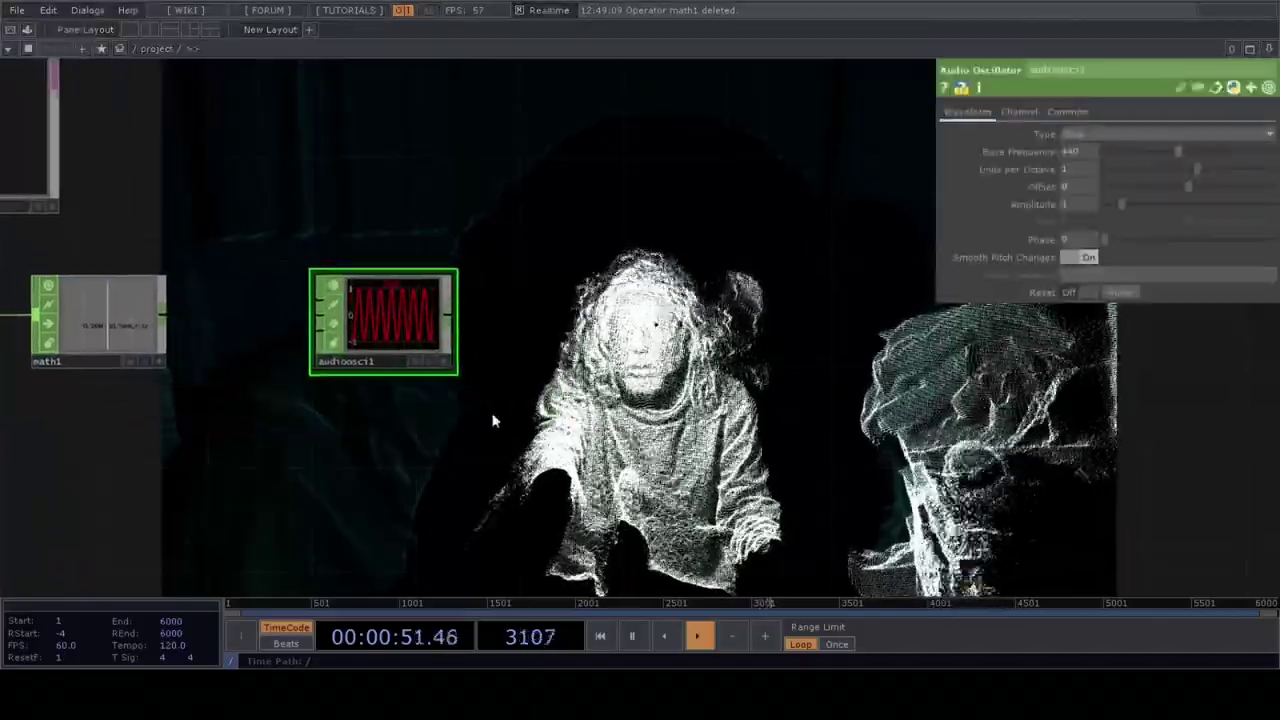
Step: Add an Audio Device Out CHOP beyond the oscillator and place a Noise CHOP between the two
scroll(547, 342, down, 2)
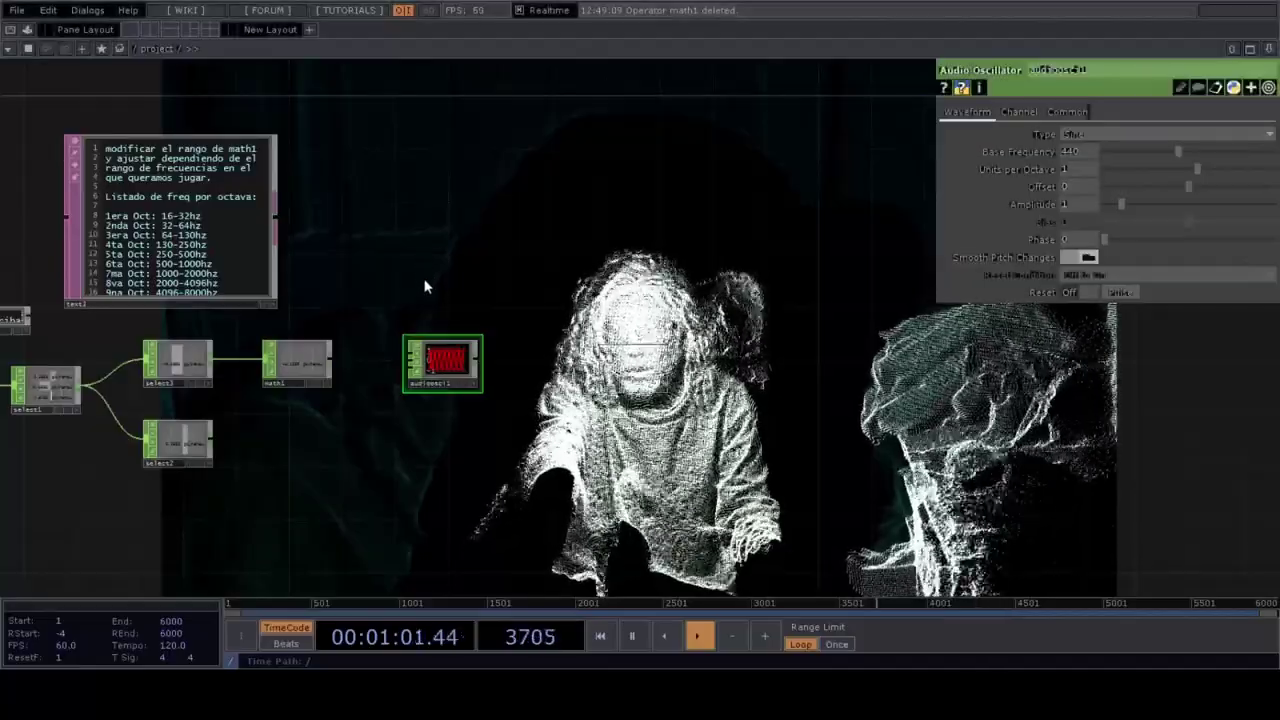
click(671, 357)
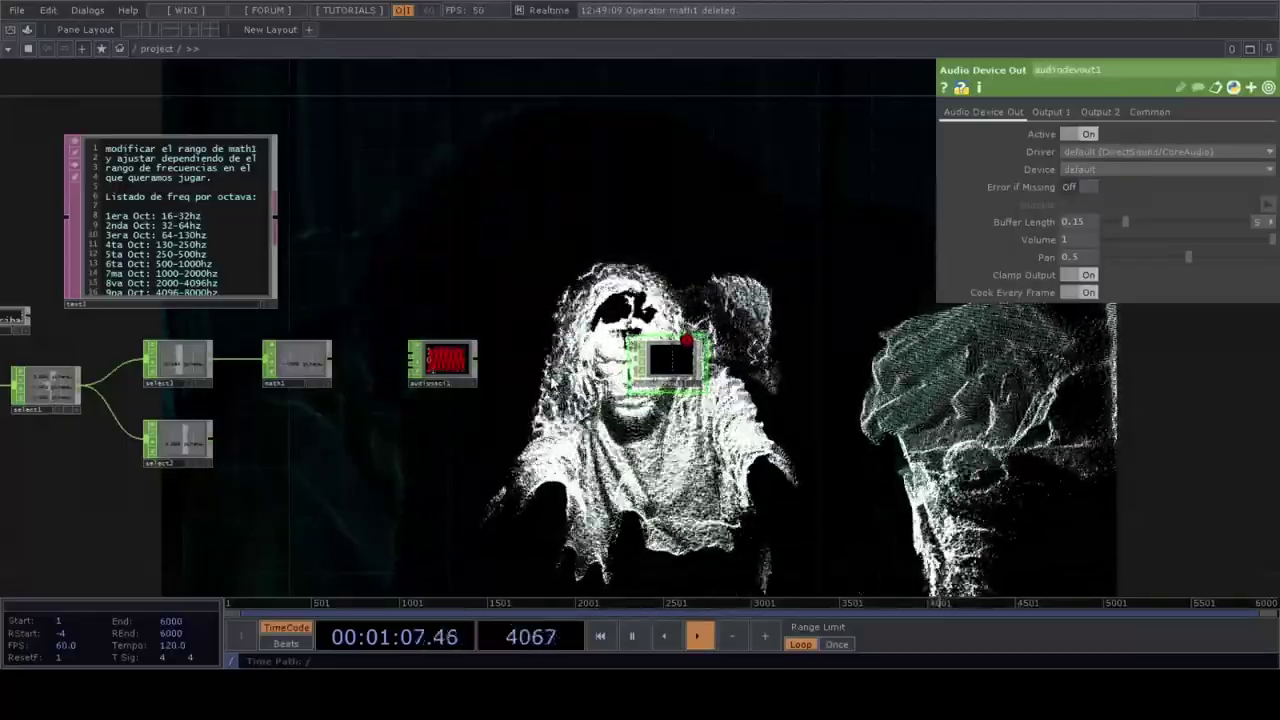
click(541, 364)
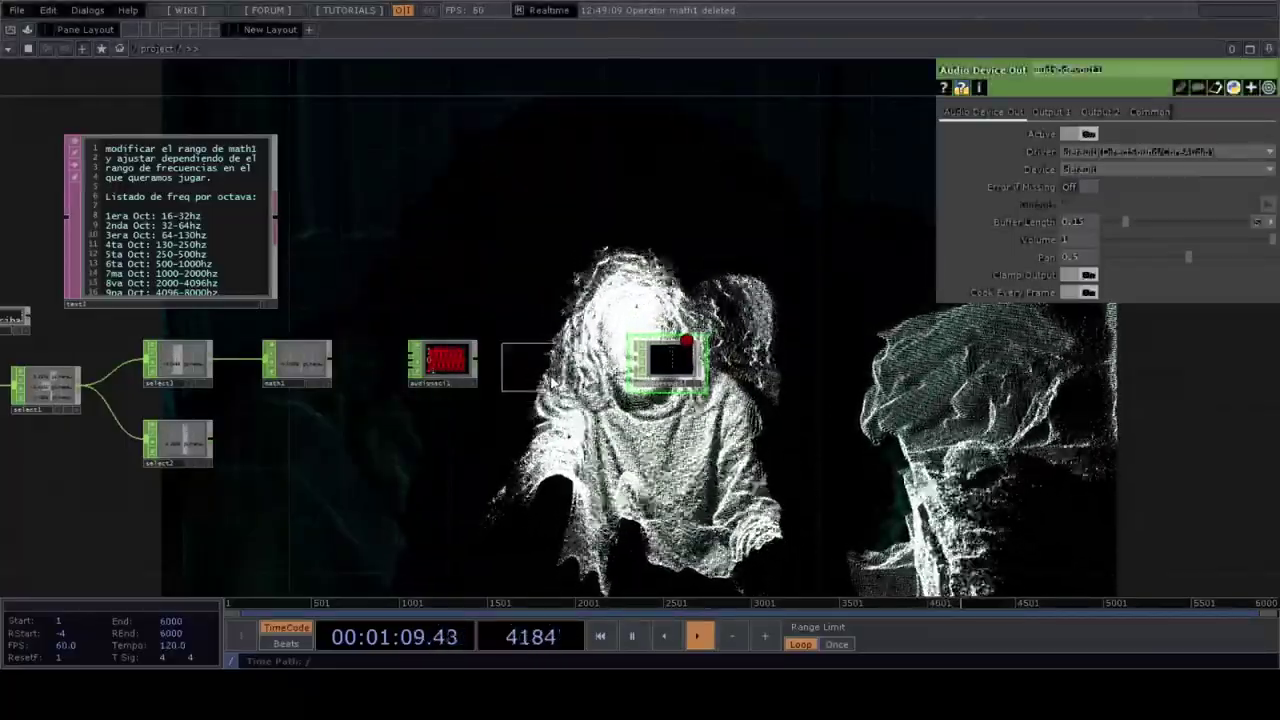
click(553, 368)
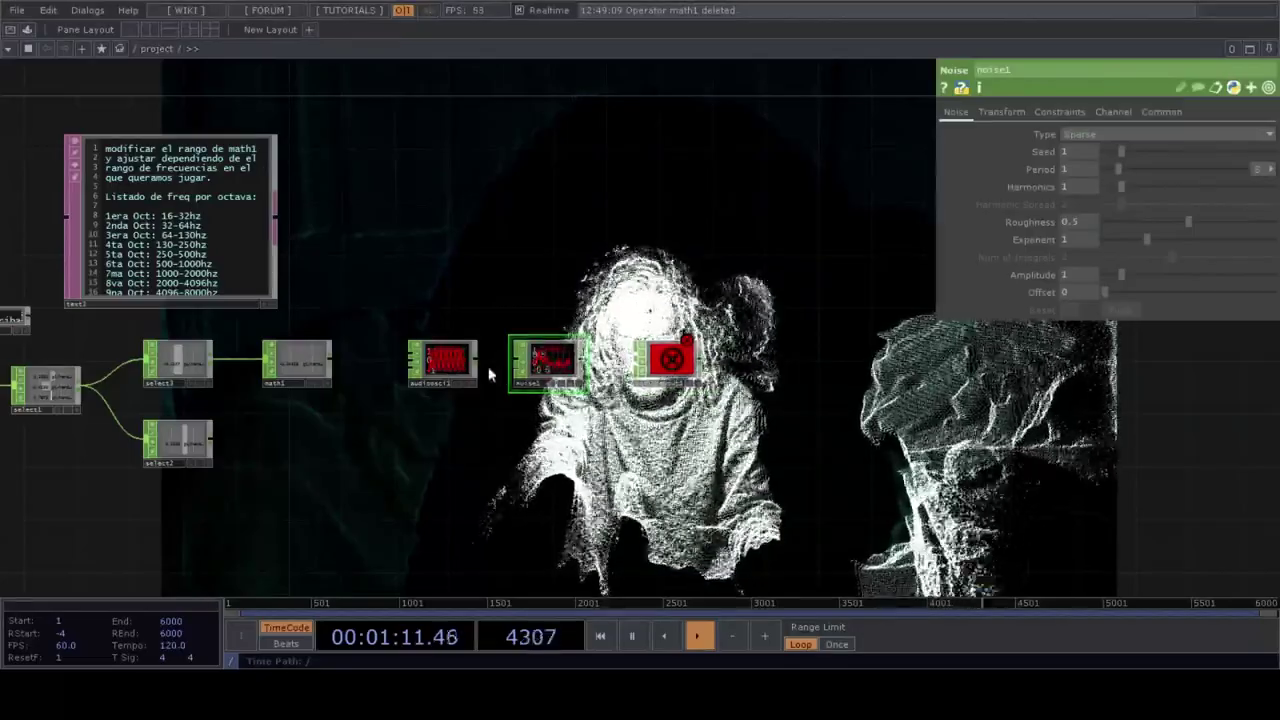
Step: Set the Audio Device Out volume to 0.648 and wire audioosci1 through noise1 into it
click(670, 360)
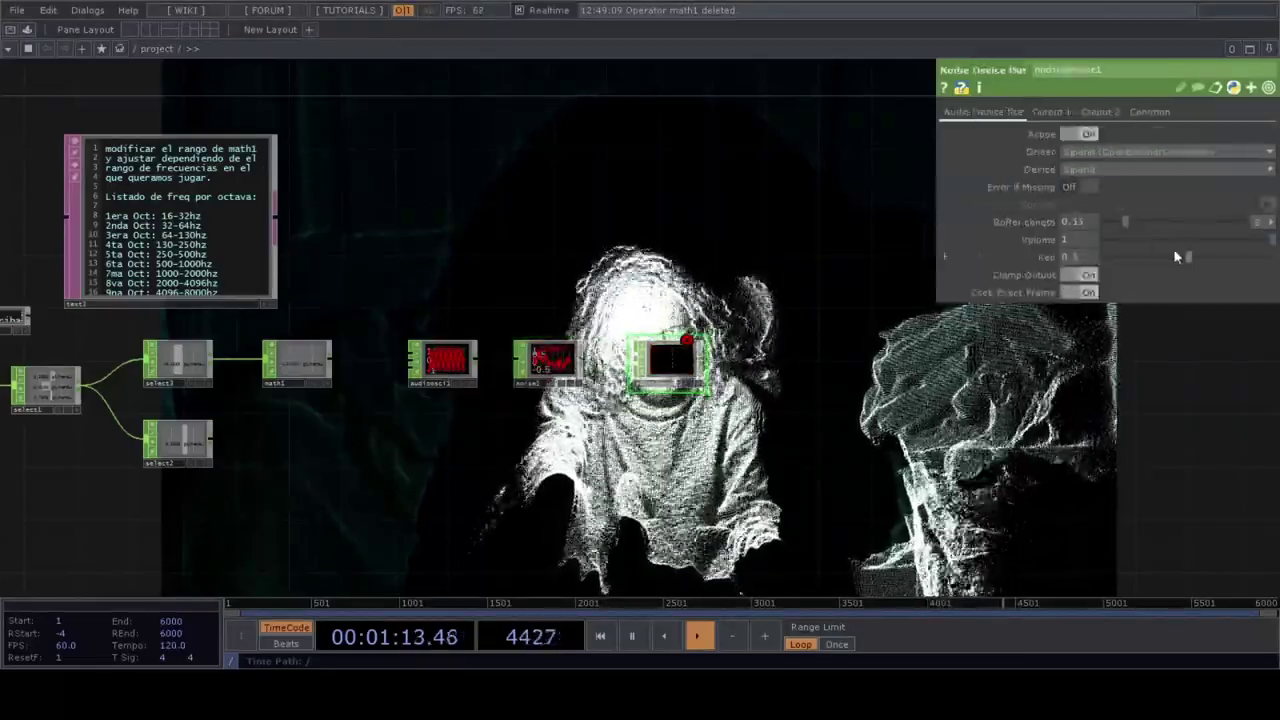
drag(1250, 245, 1215, 239)
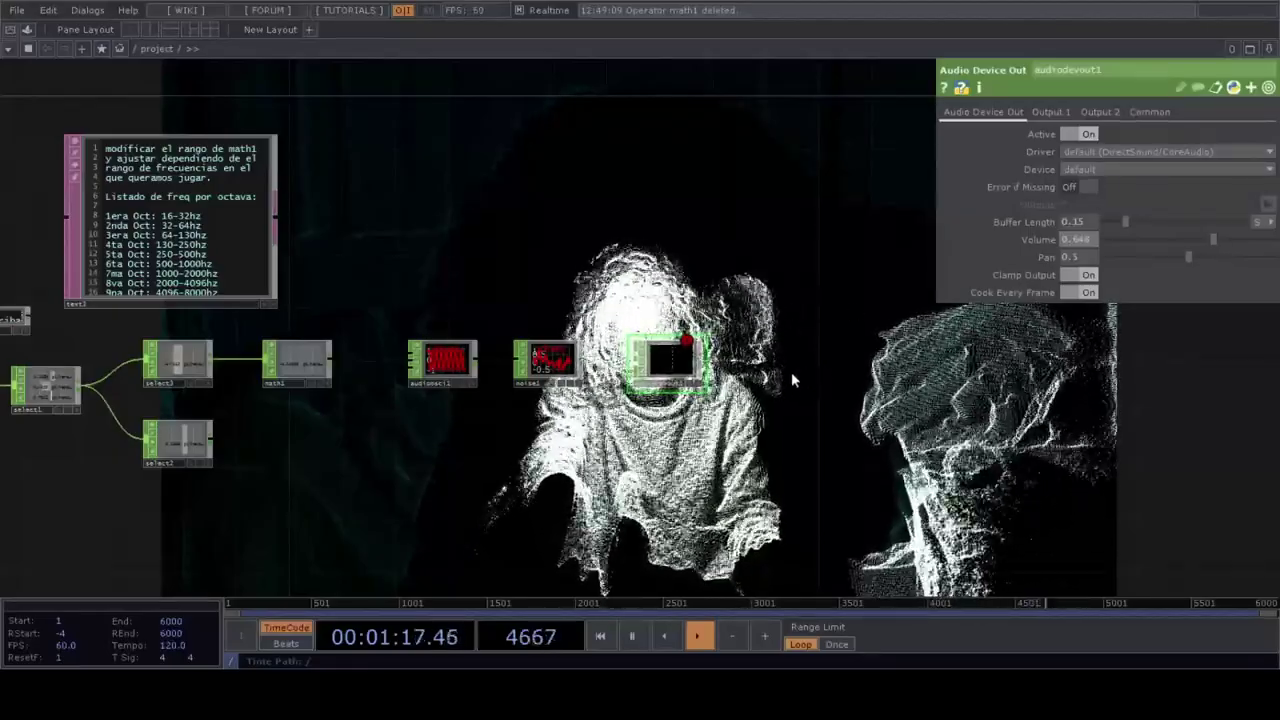
scroll(766, 383, up, 2)
scroll(766, 383, up, 2)
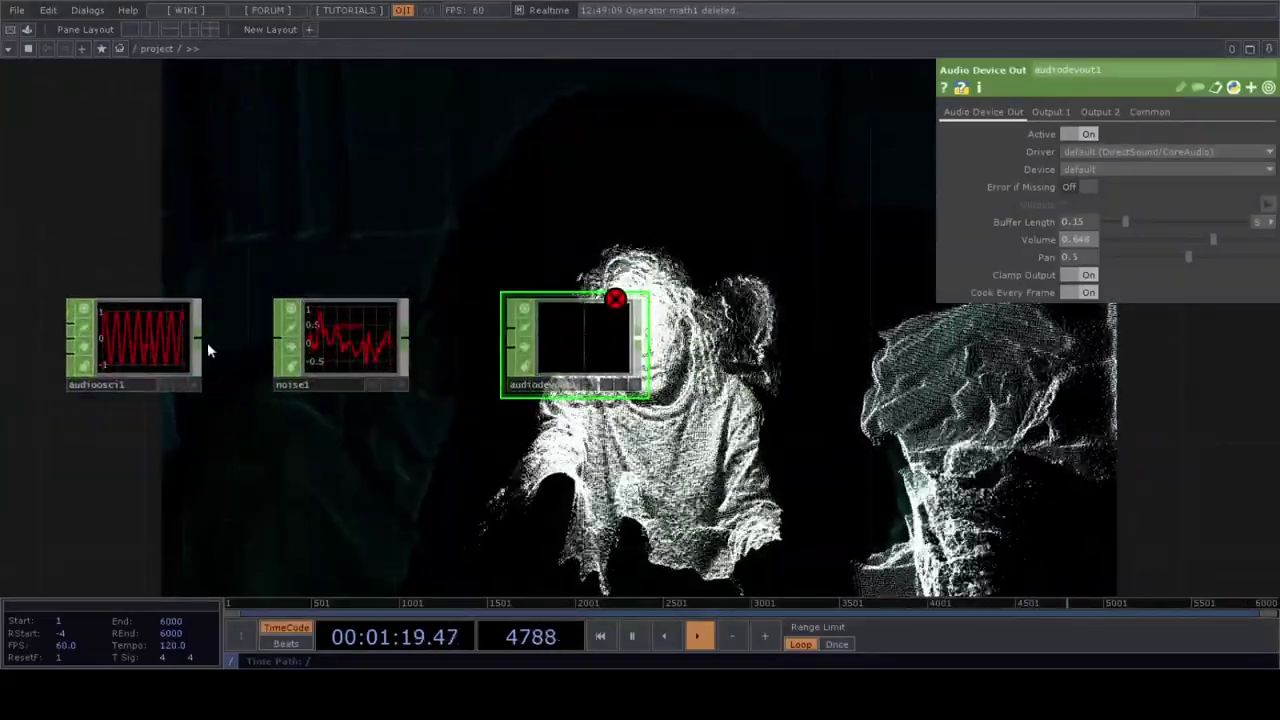
drag(248, 345, 276, 338)
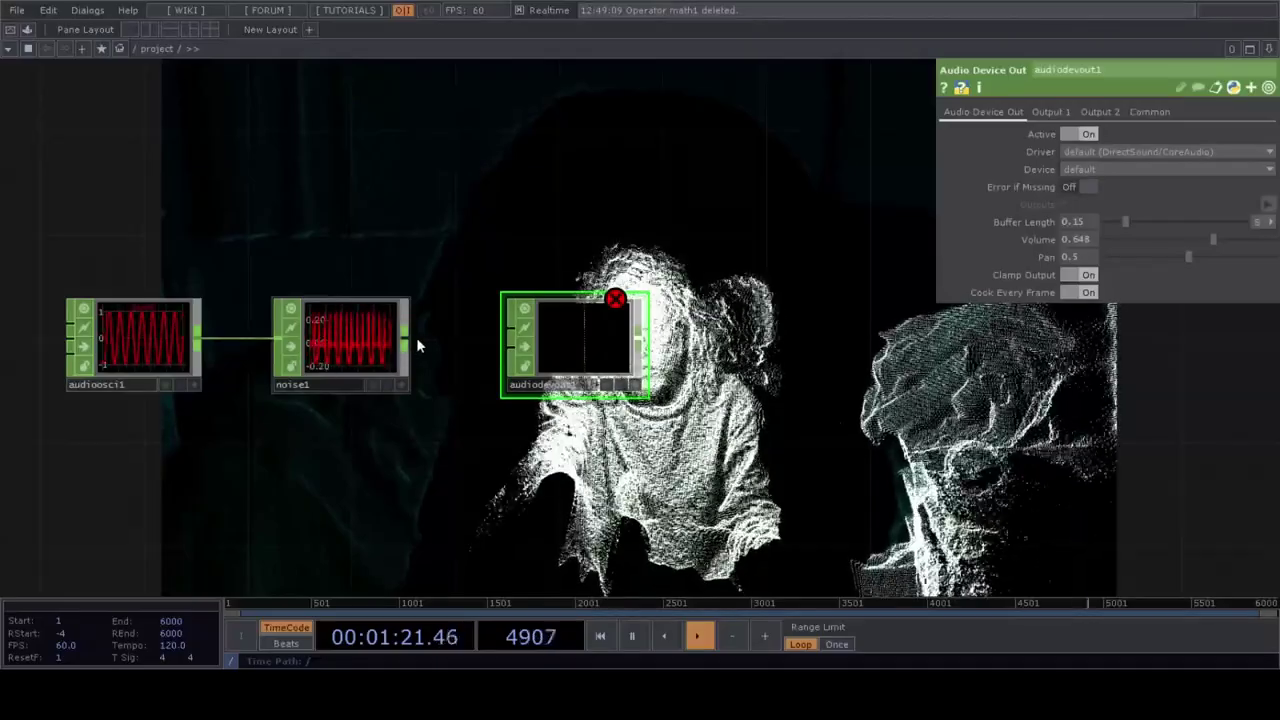
drag(408, 338, 508, 329)
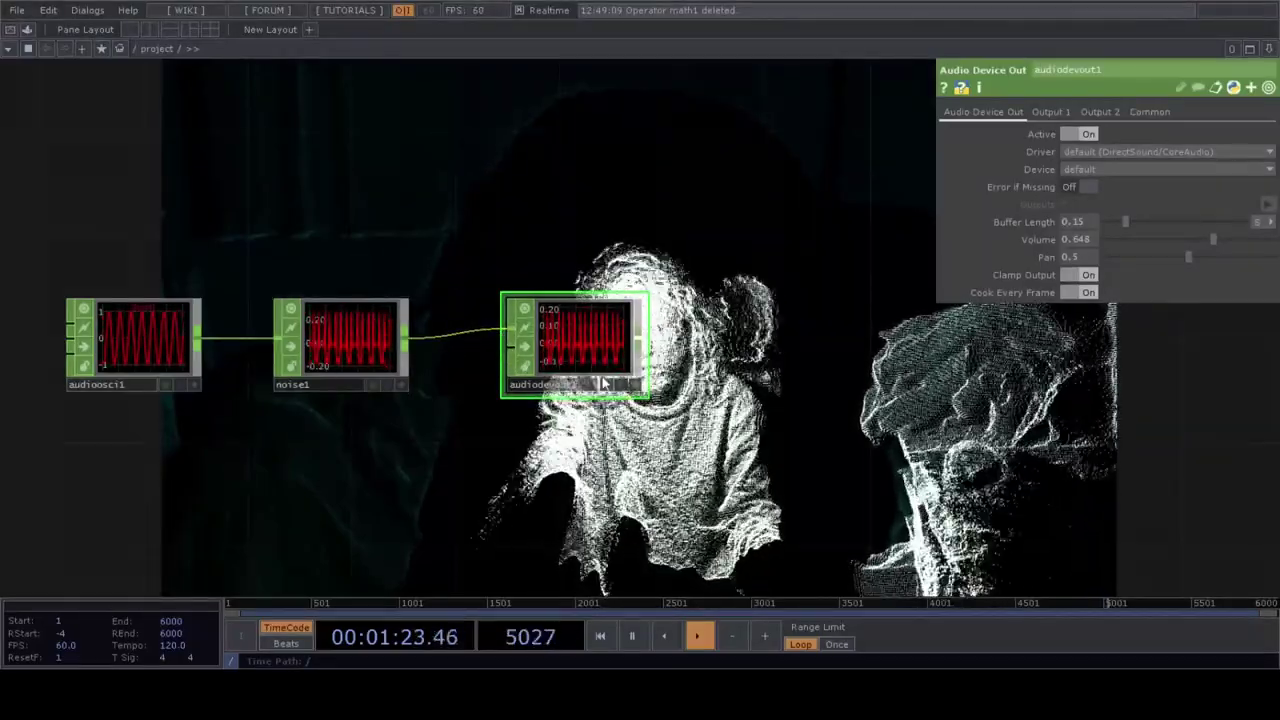
Step: Pause the timeline and add a second Audio Device Out CHOP after audiodevout1
click(633, 637)
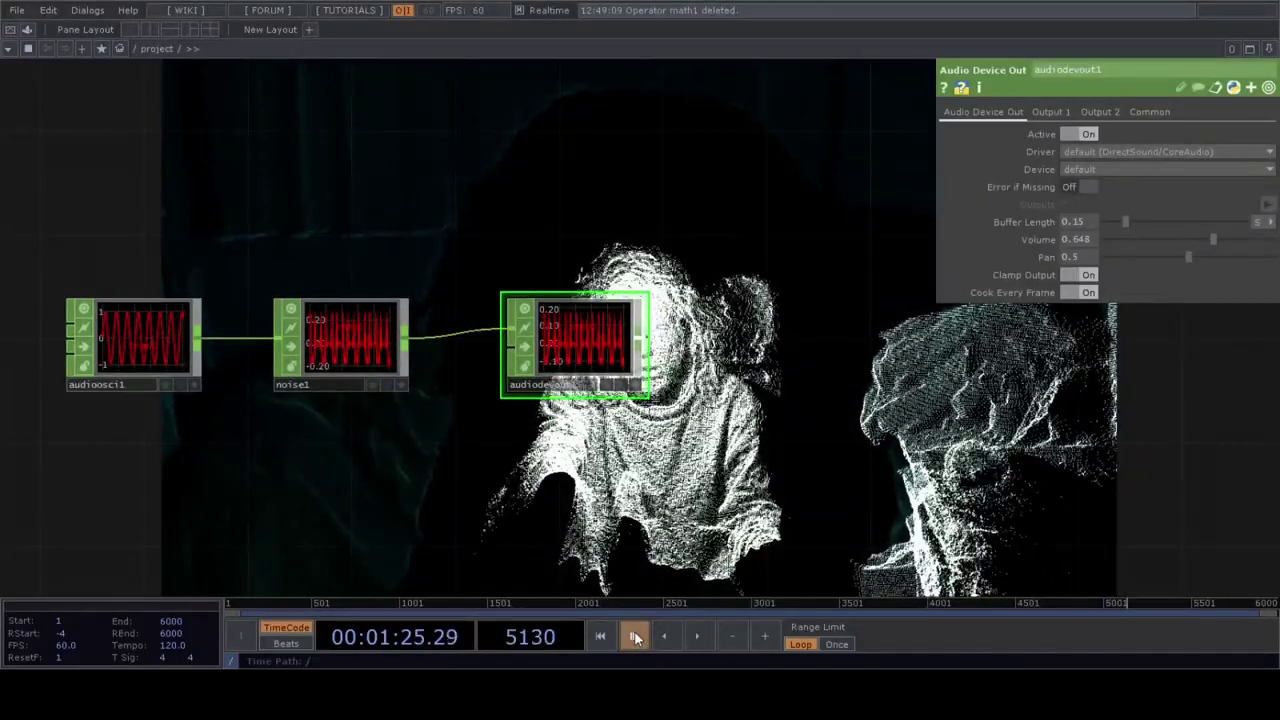
drag(745, 370, 645, 378)
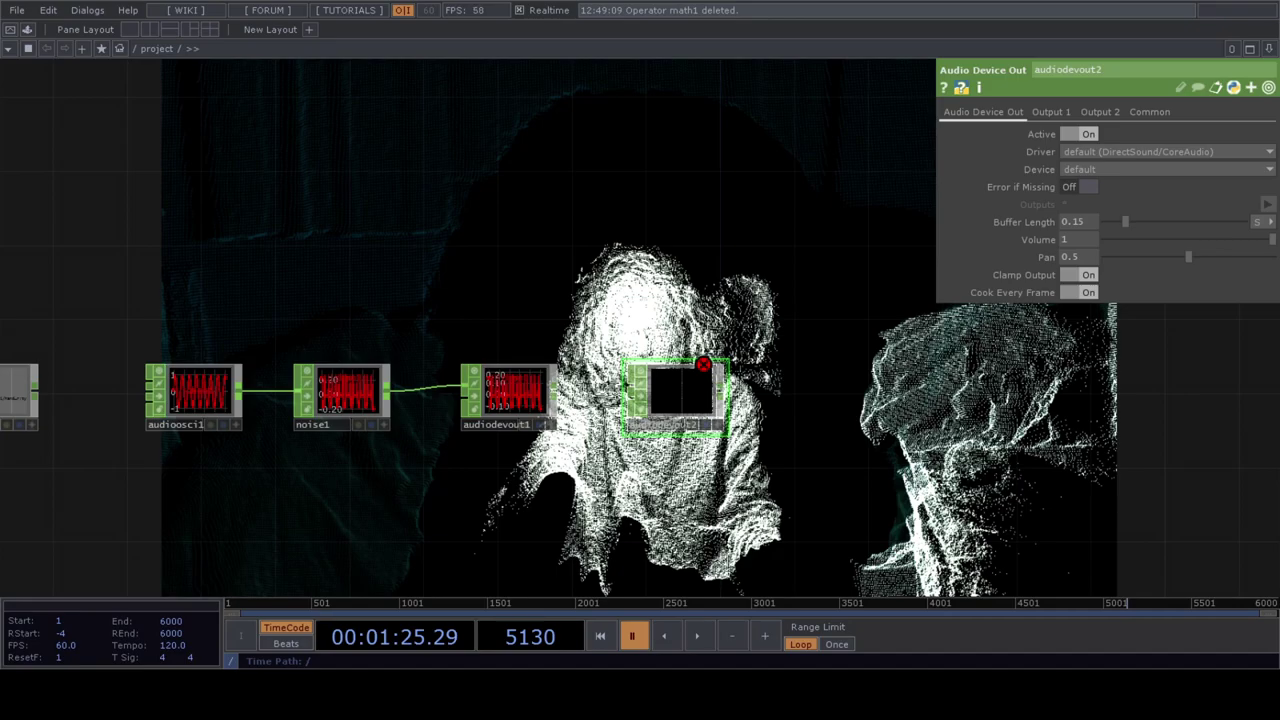
drag(655, 462, 564, 447)
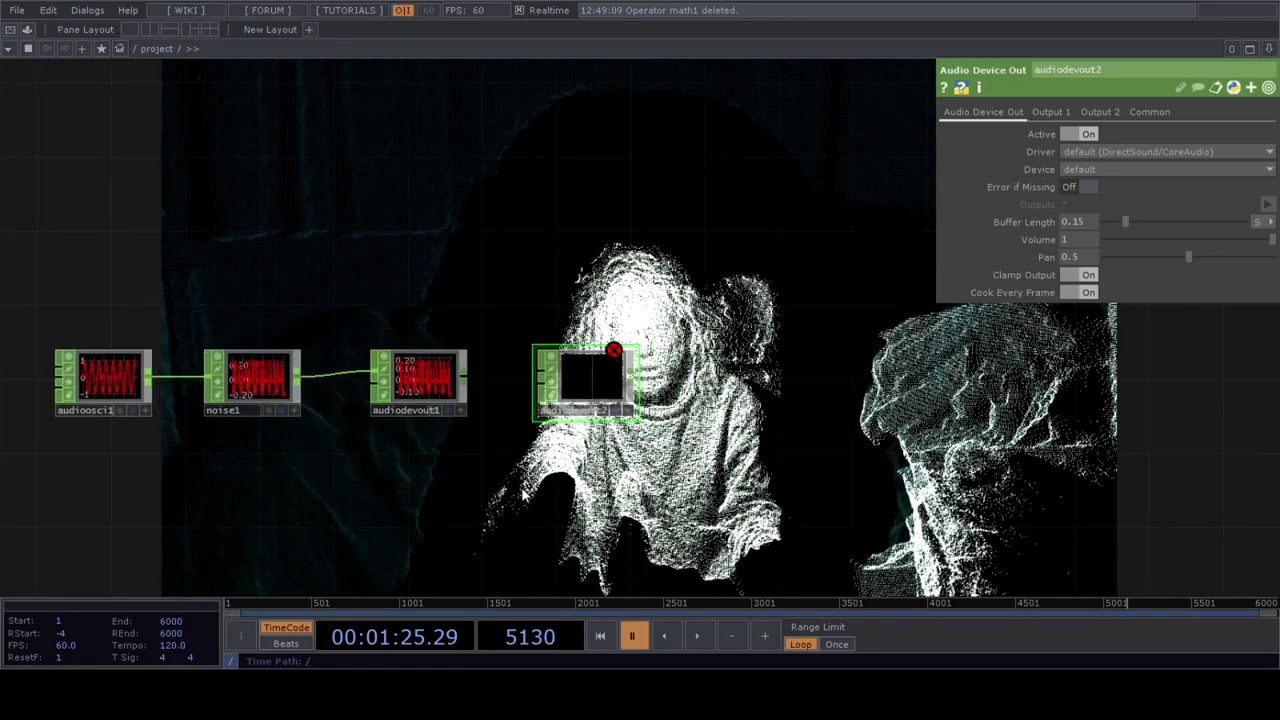
scroll(564, 447, up, 3)
Step: Wire audiodevout1 into audiodevout2, set its Device to CABLE Input (VB-Audio Virtual Cable), and test playback briefly
click(698, 636)
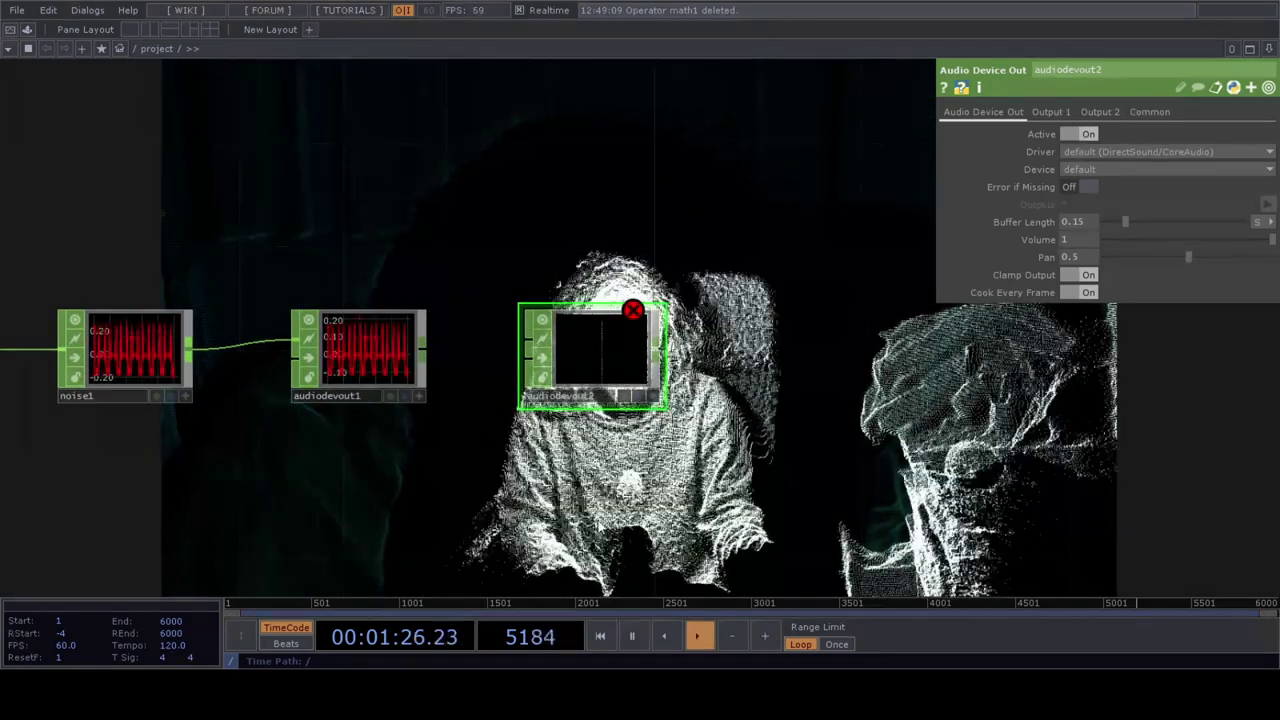
click(633, 637)
drag(406, 364, 474, 356)
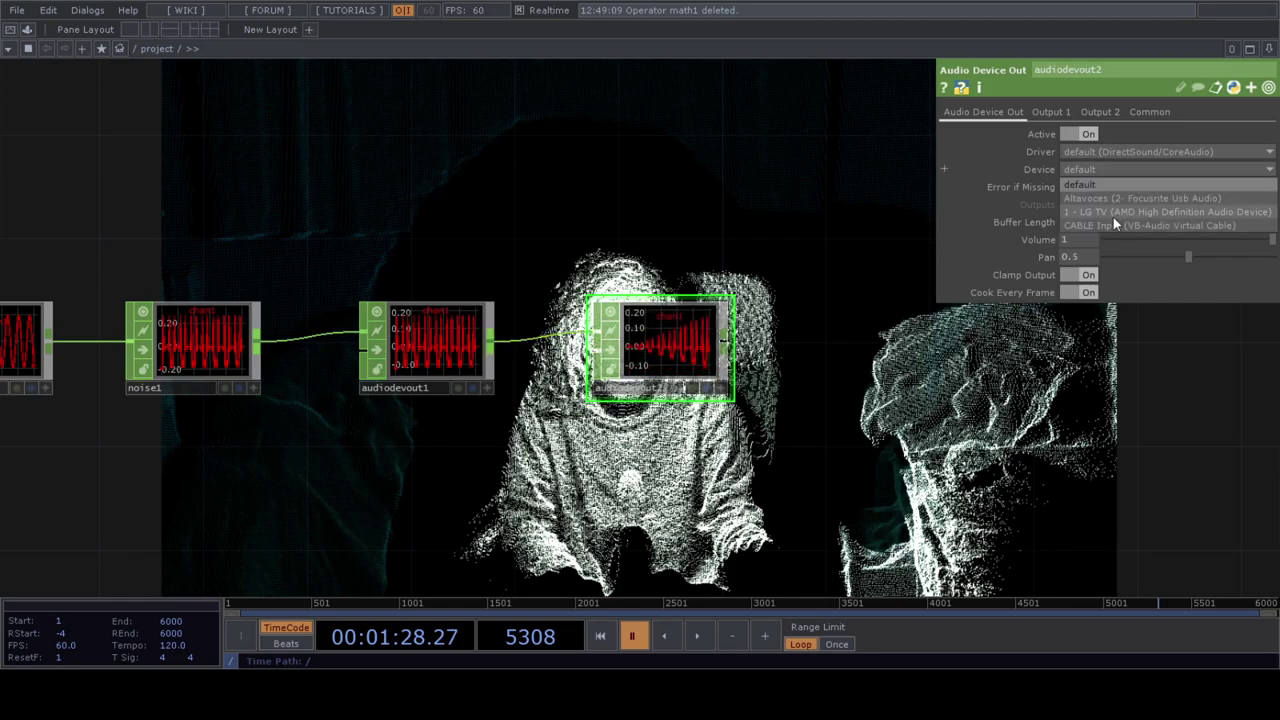
click(698, 636)
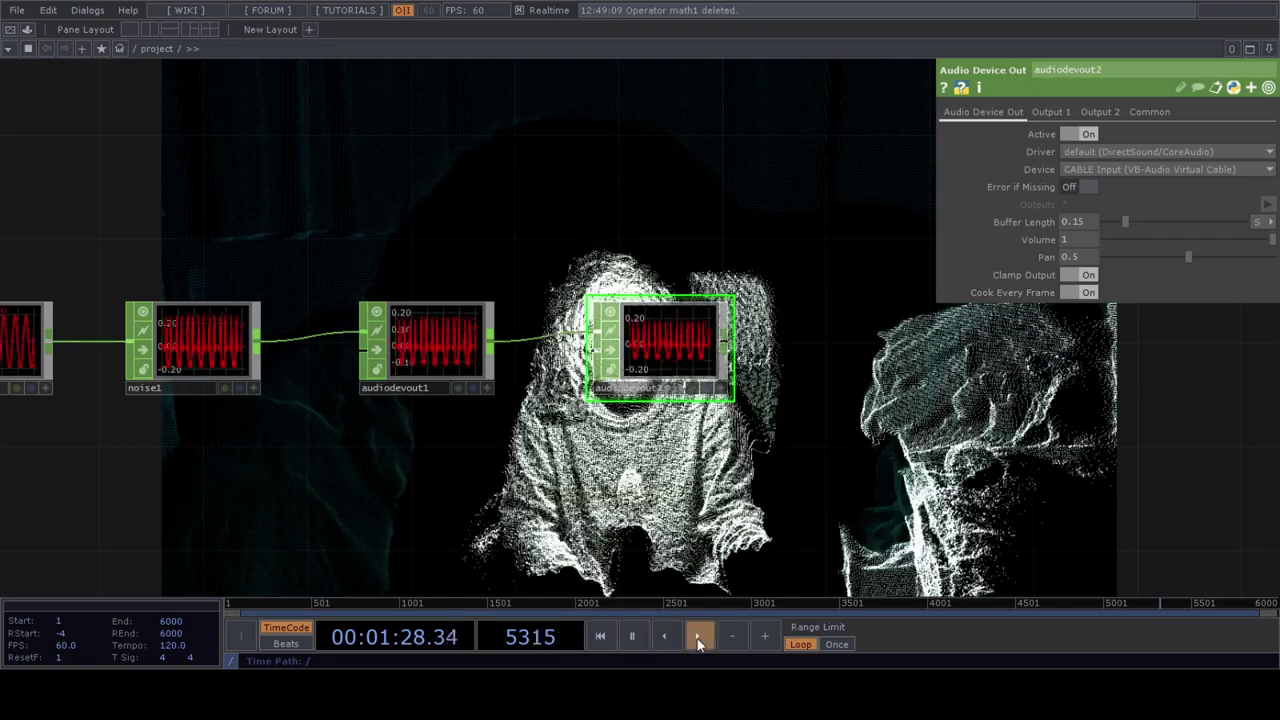
click(632, 636)
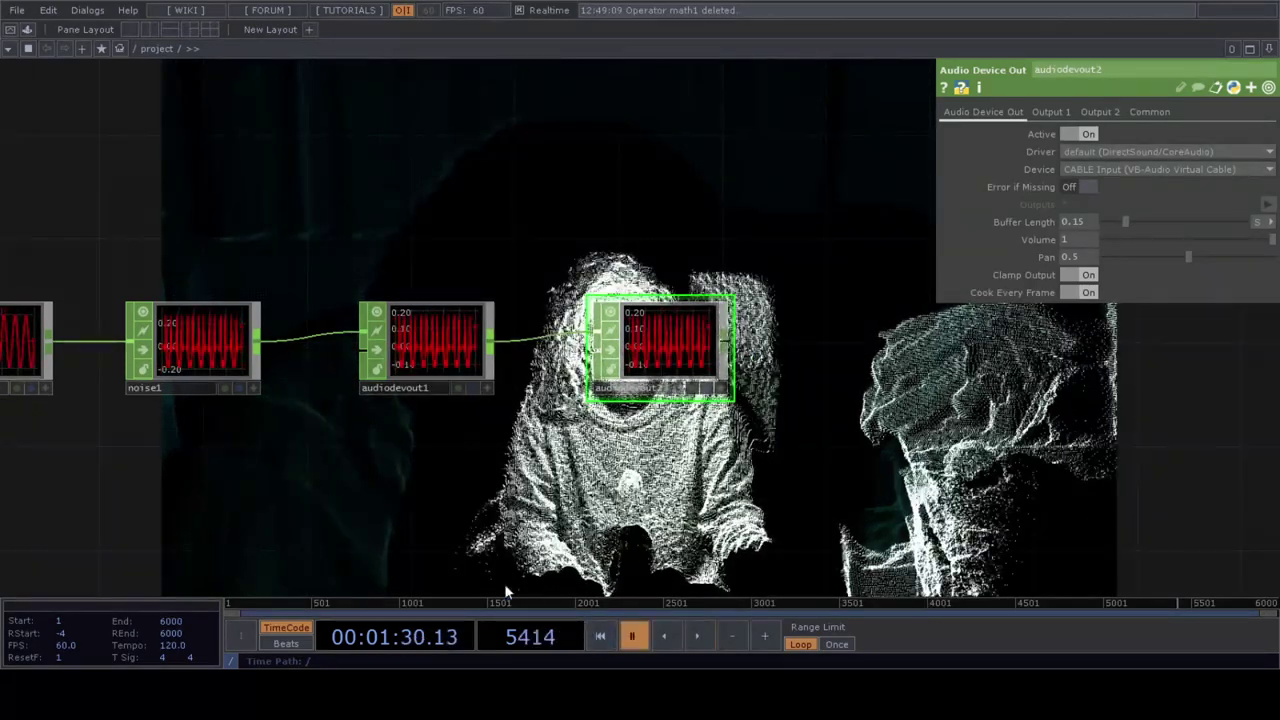
Step: Resume timeline playback with the complete audio chain in view
key(h)
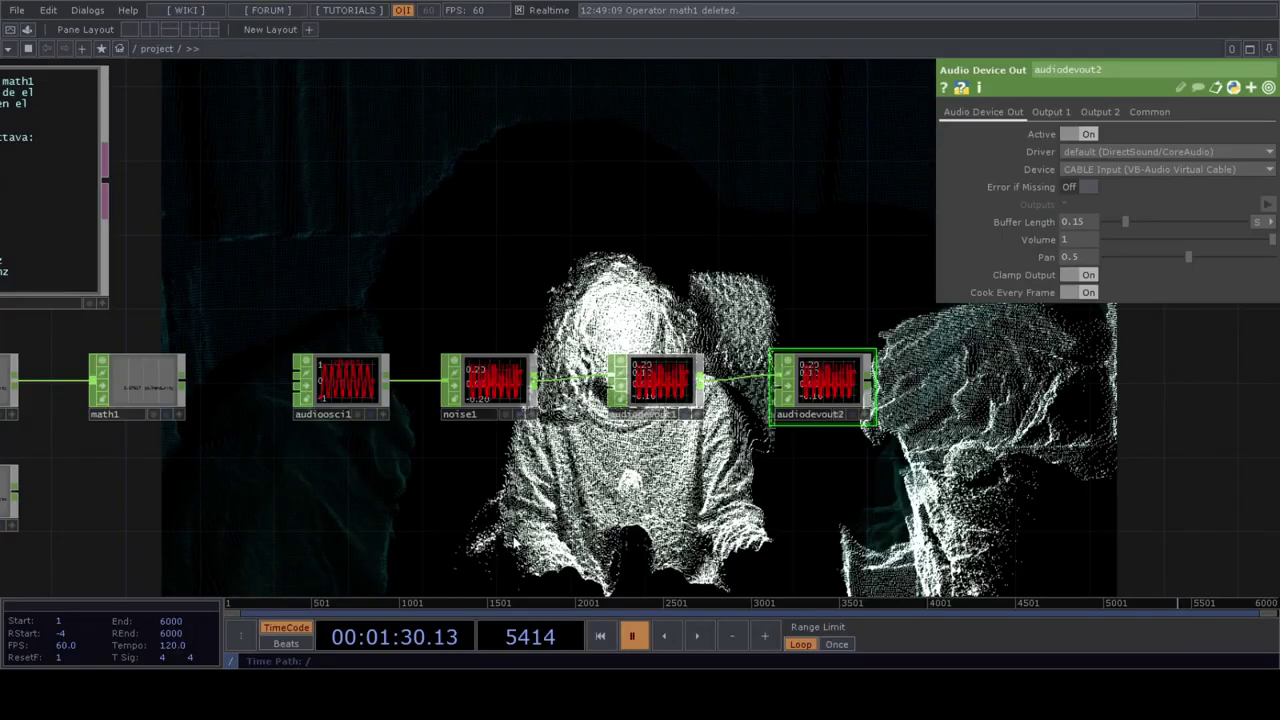
drag(684, 566, 370, 453)
click(701, 634)
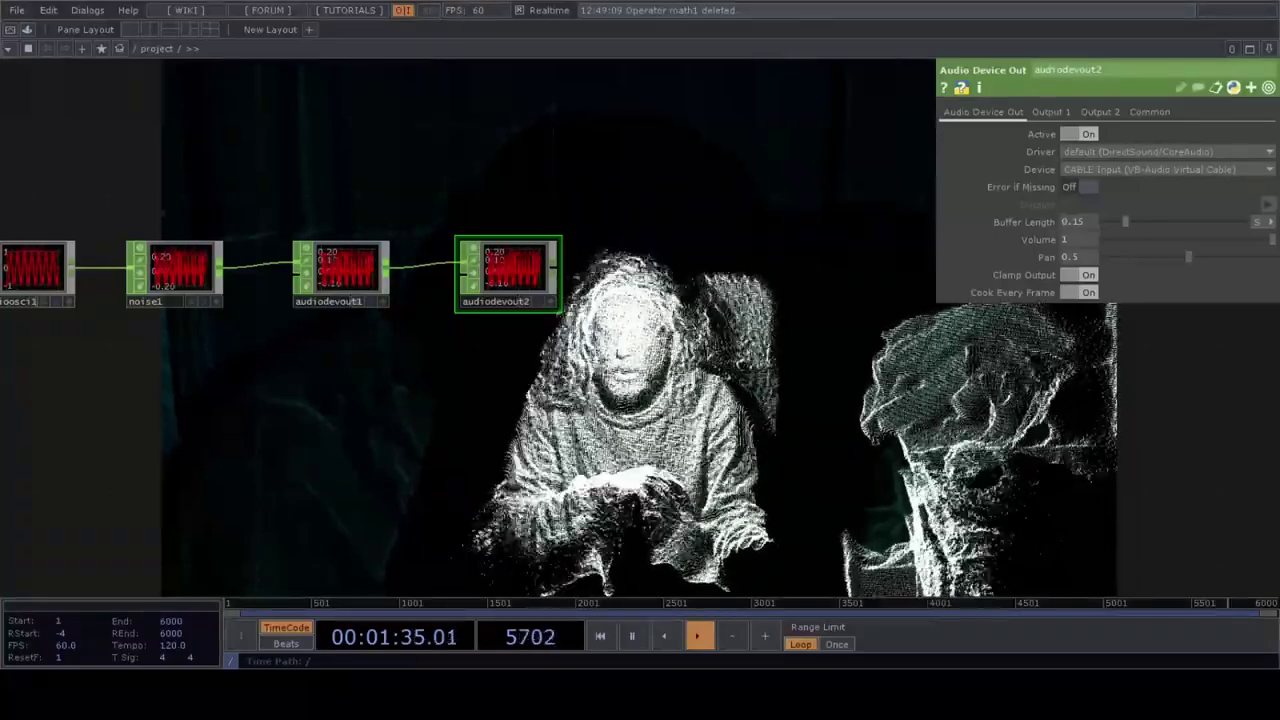
Step: Pause the timeline, switch off the Active parameter of audiodevout1, and resume playback
click(632, 639)
drag(520, 450, 754, 443)
drag(631, 468, 646, 467)
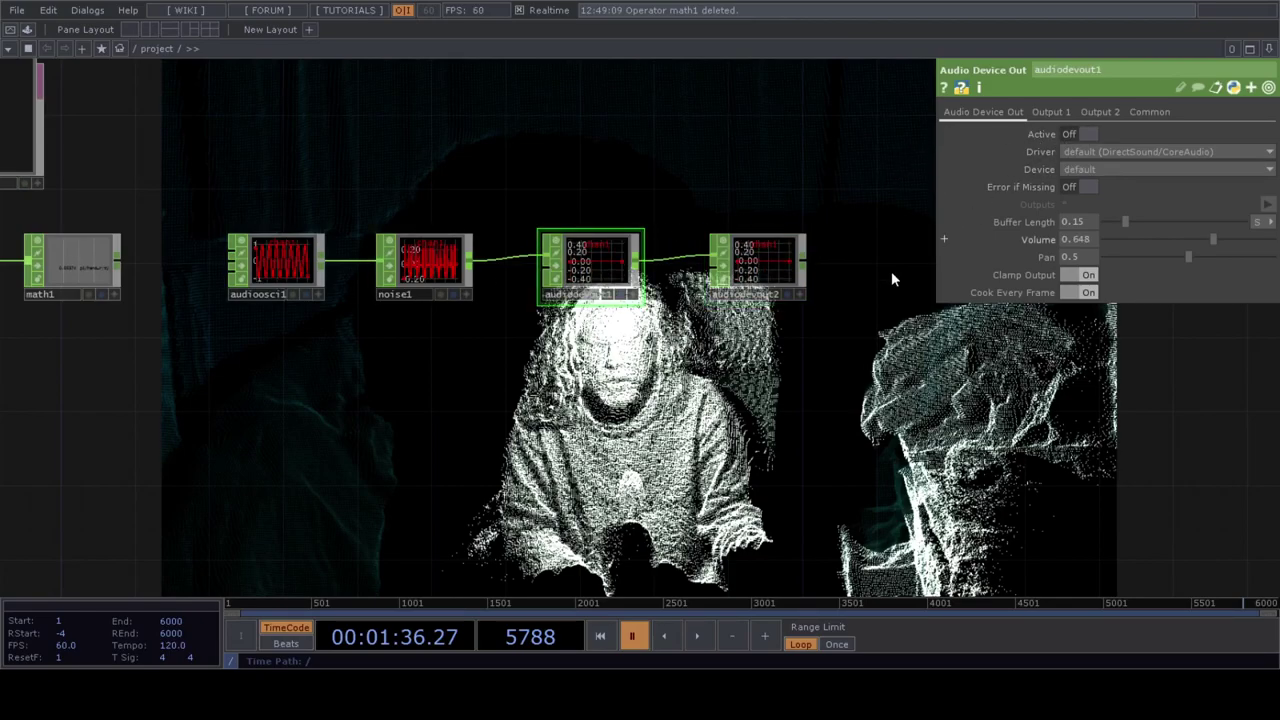
drag(520, 513, 644, 504)
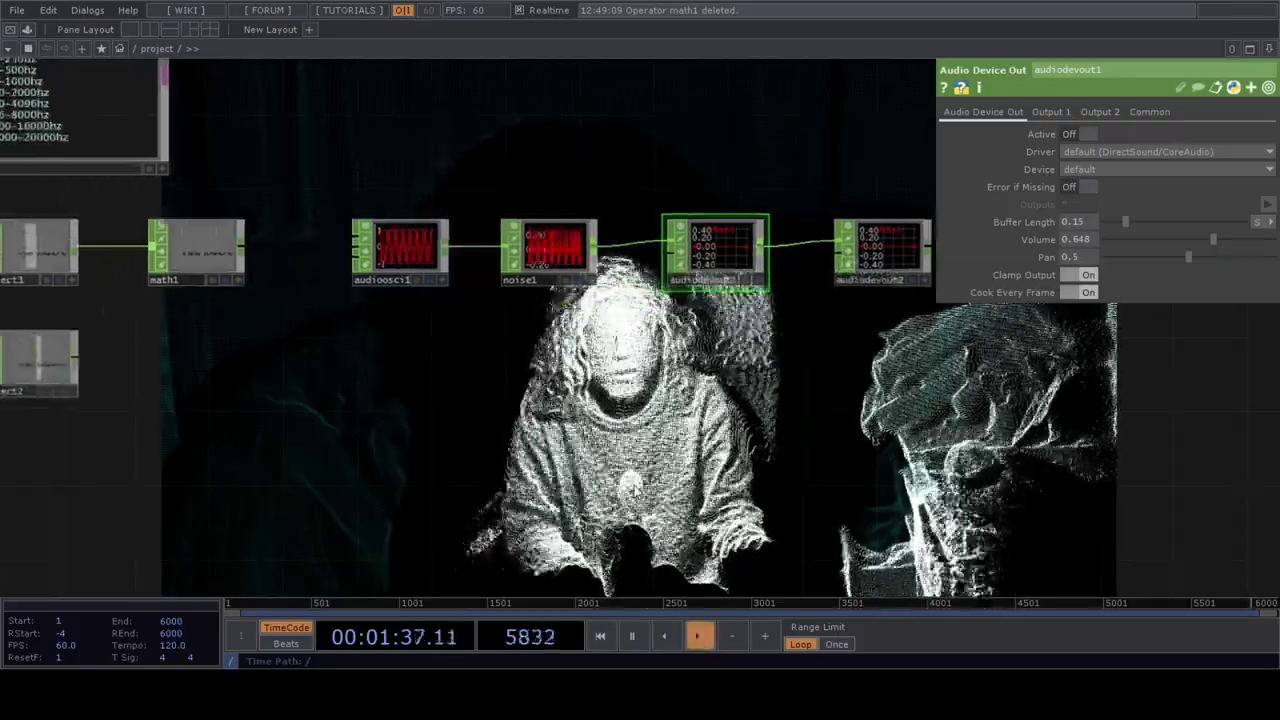
Step: Move the chain from audioosci1 to audiodevout2 further right to open space after math1
scroll(660, 492, down, 3)
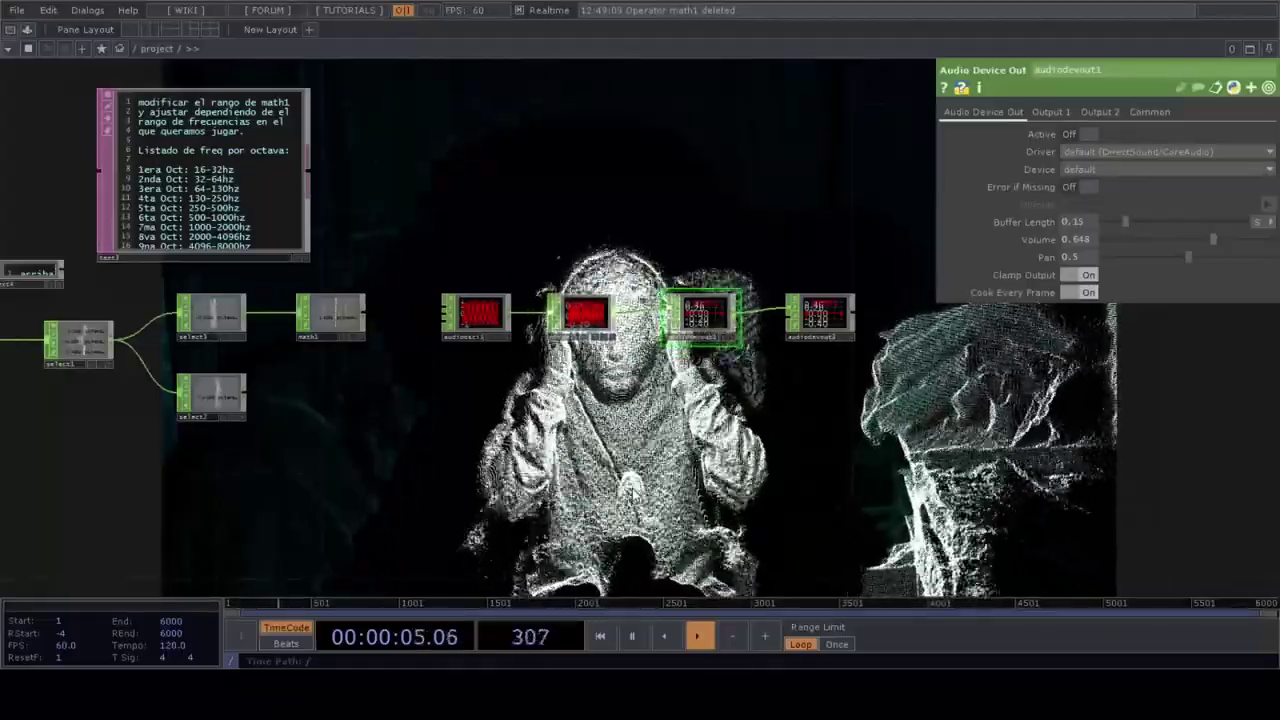
scroll(586, 342, down, 4)
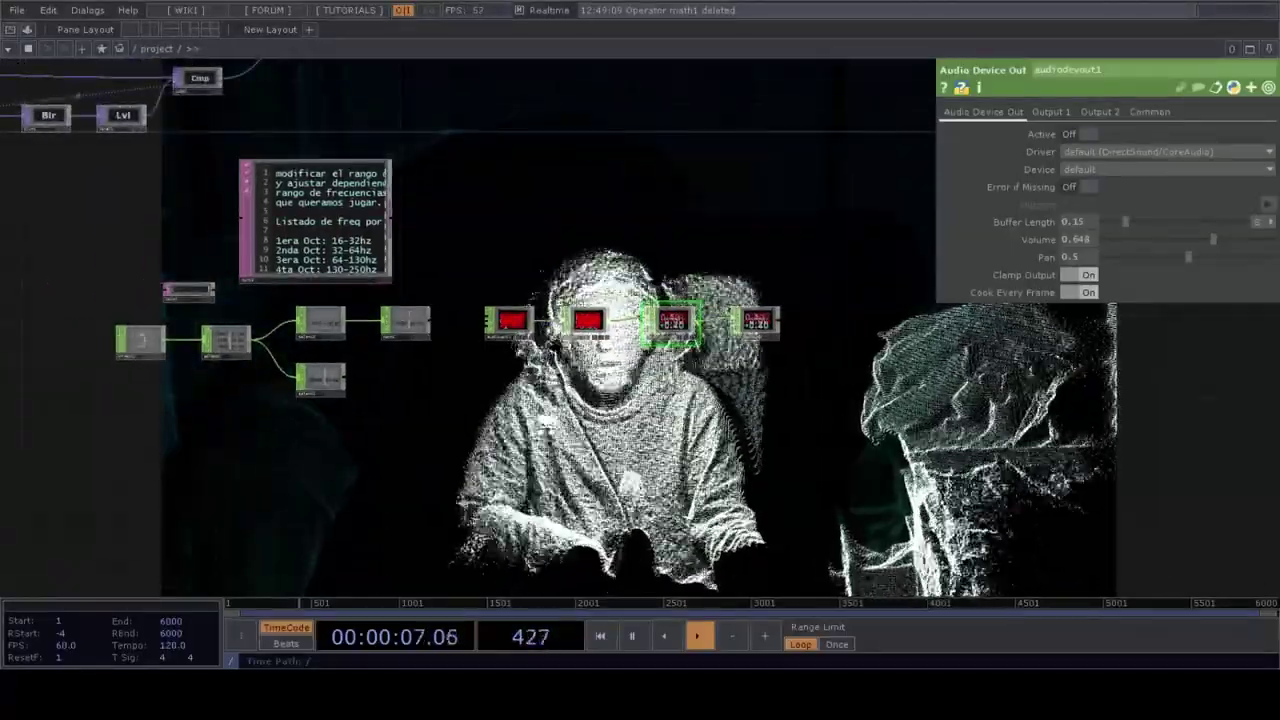
scroll(549, 408, up, 4)
drag(425, 389, 503, 417)
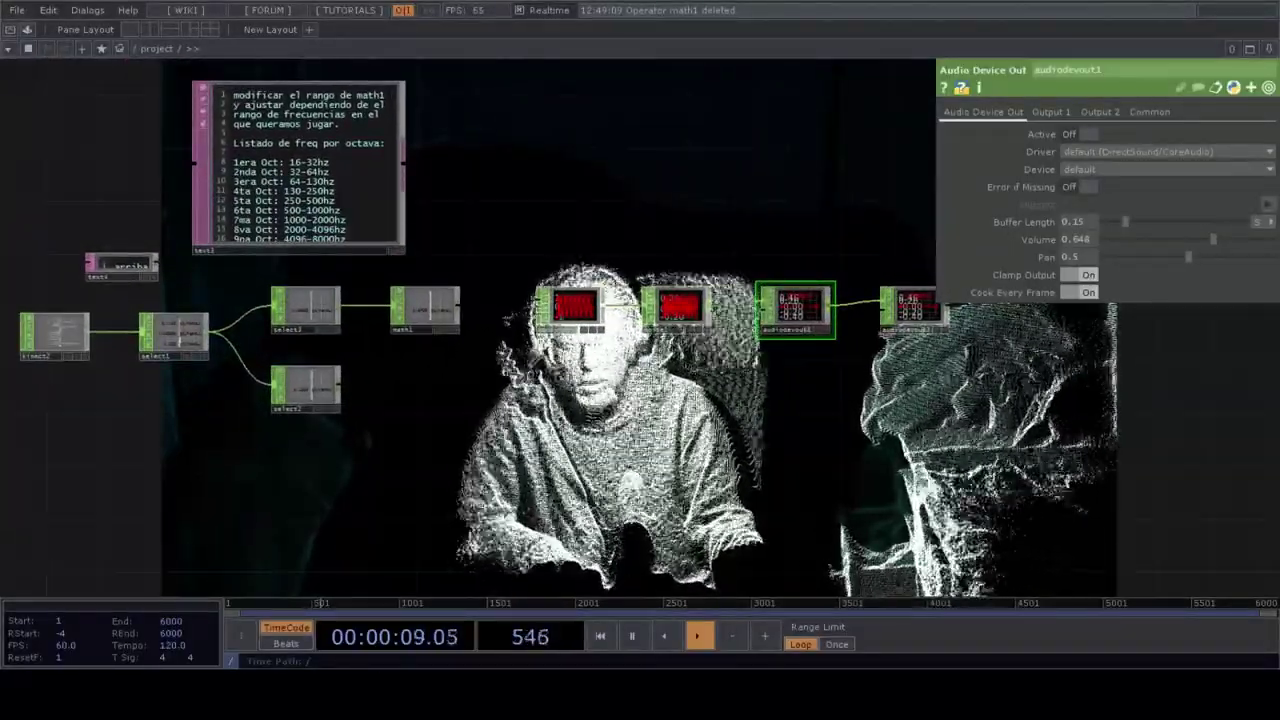
mouse_move(368, 386)
mouse_down()
mouse_move(483, 411)
mouse_move(386, 402)
mouse_up()
scroll(406, 418, up, 3)
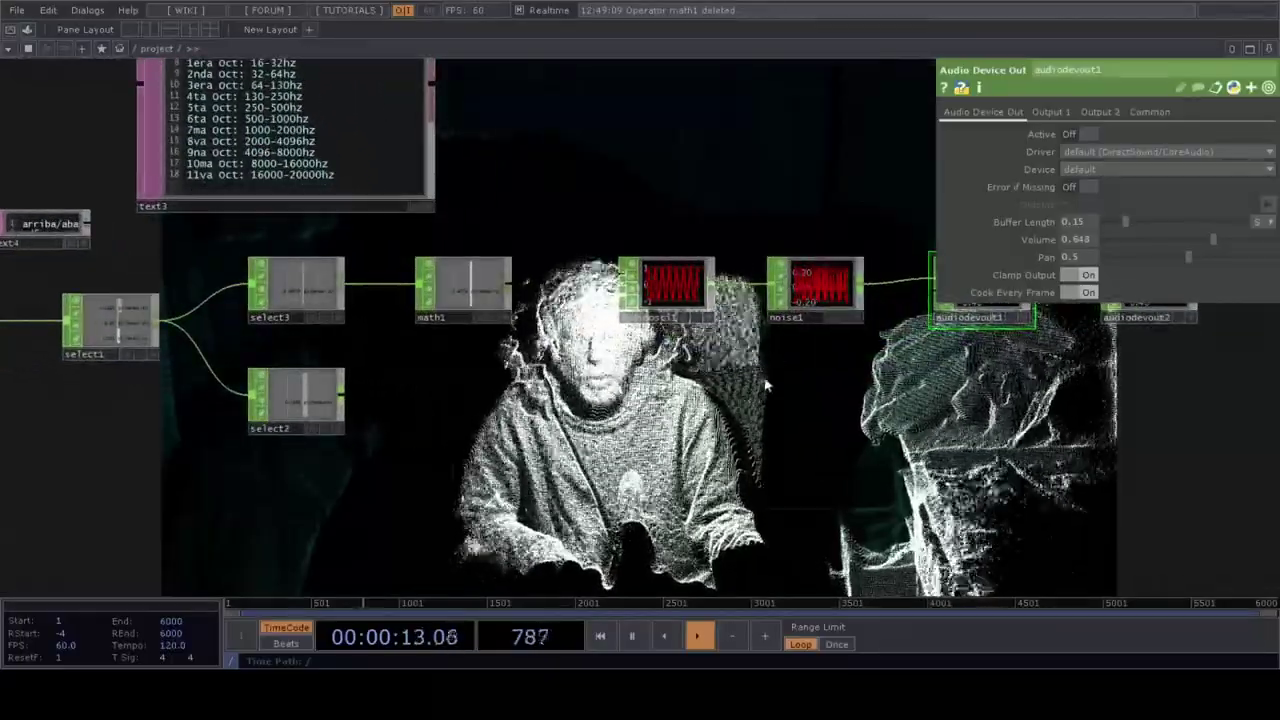
drag(767, 385, 537, 382)
right_drag(1098, 257, 1097, 258)
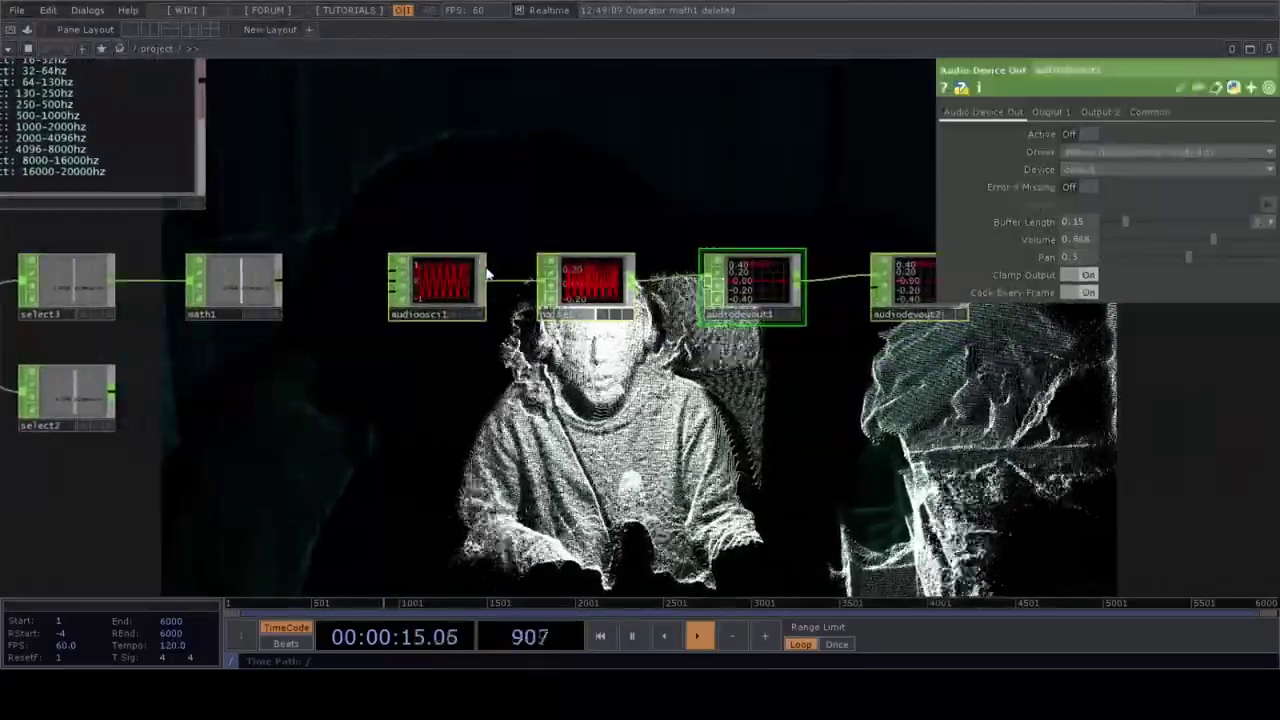
drag(457, 277, 567, 277)
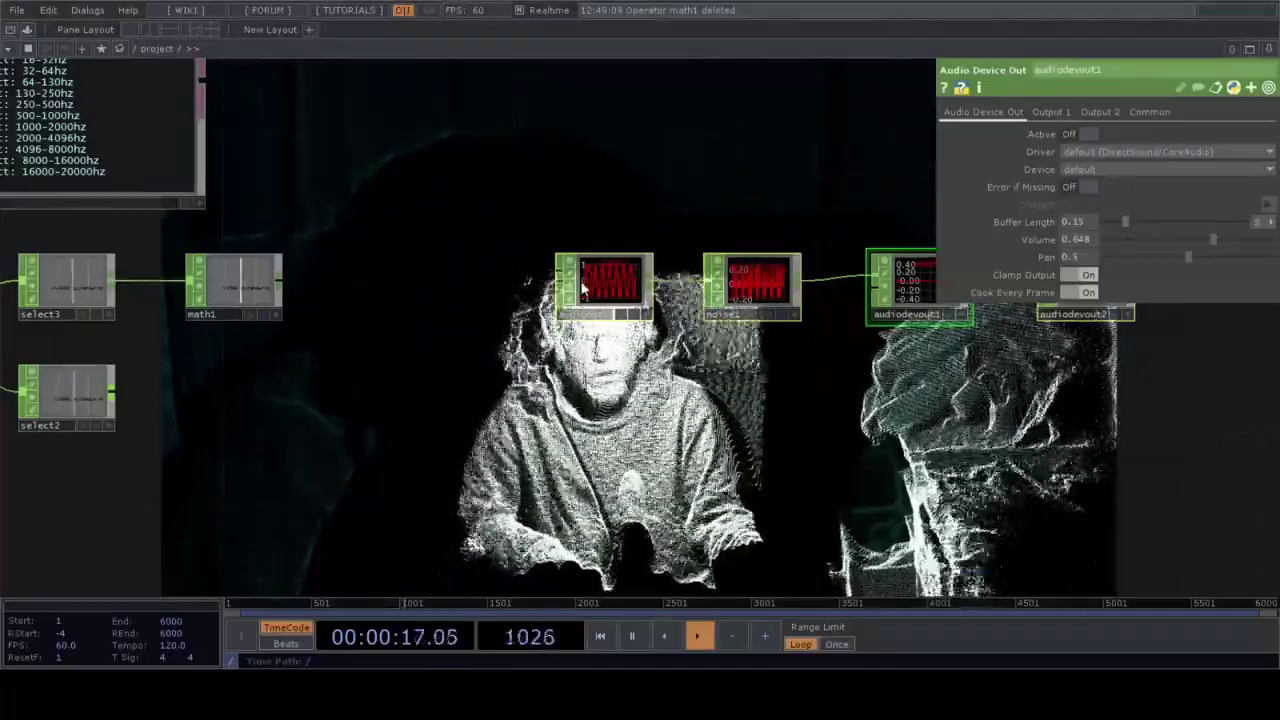
Step: Check the Base Frequency of audioosci1 and add a Null CHOP connected after math1
click(583, 288)
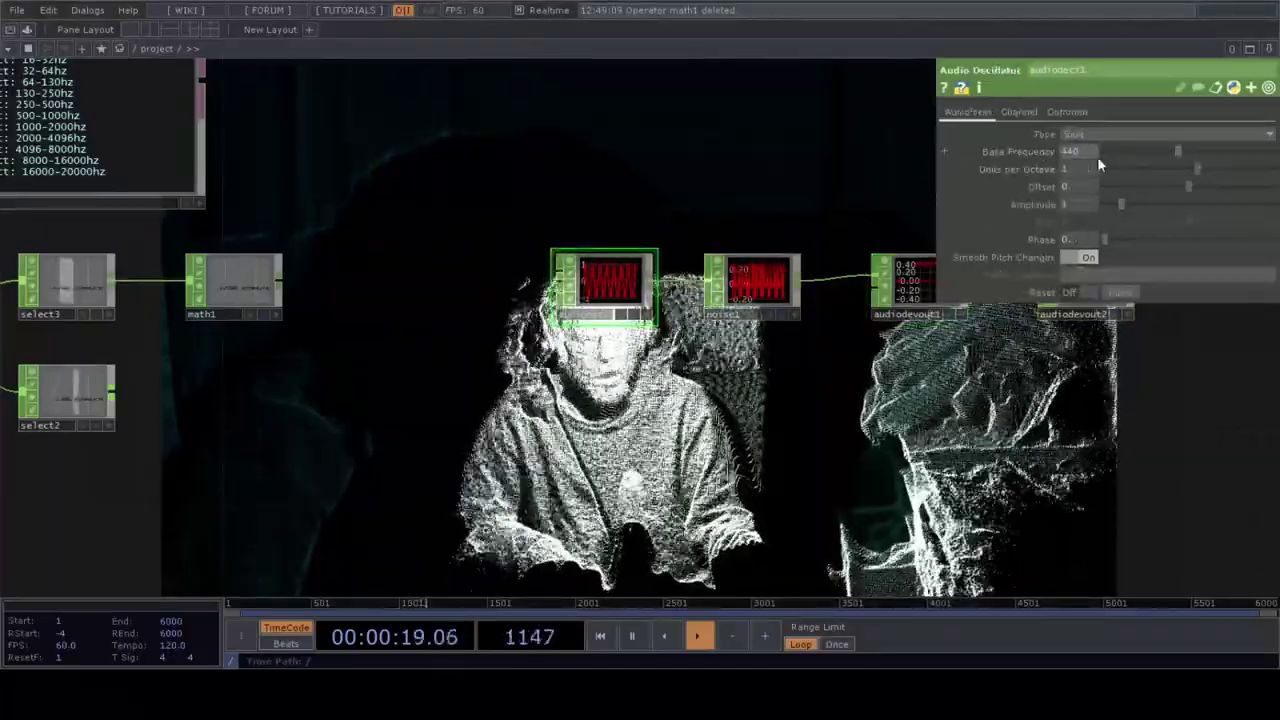
drag(286, 396, 338, 397)
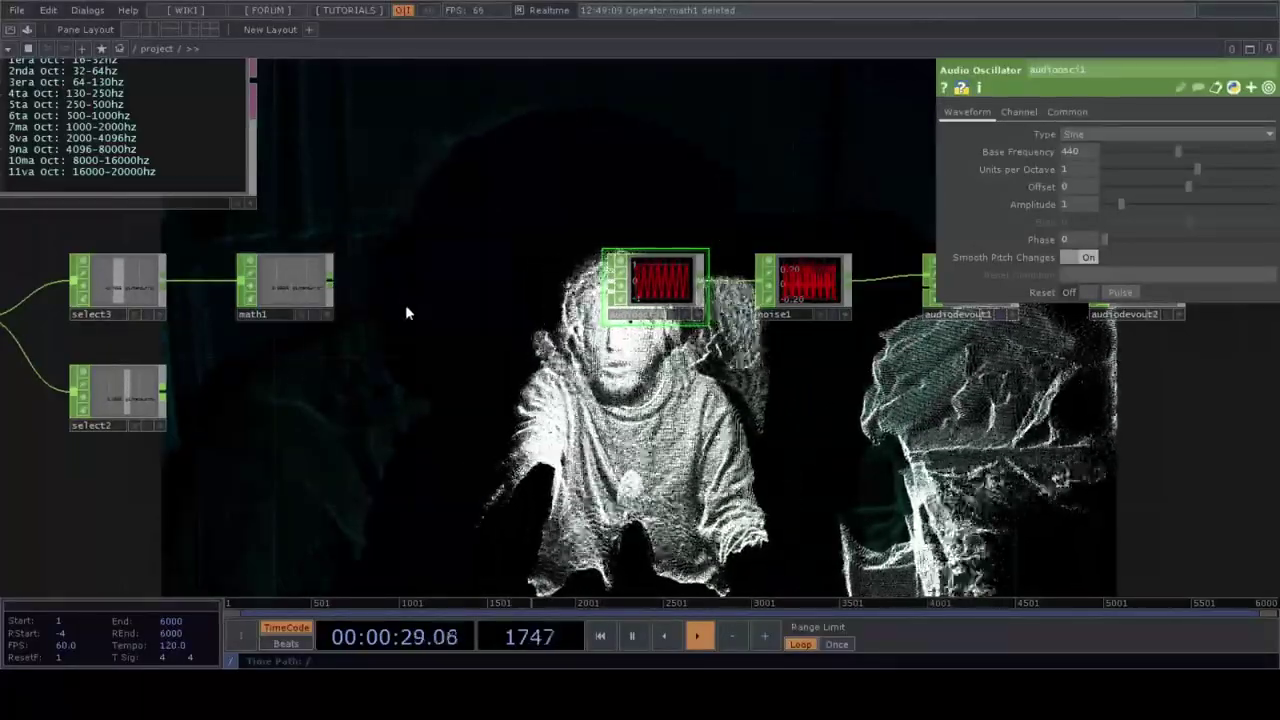
drag(315, 318, 368, 318)
click(449, 285)
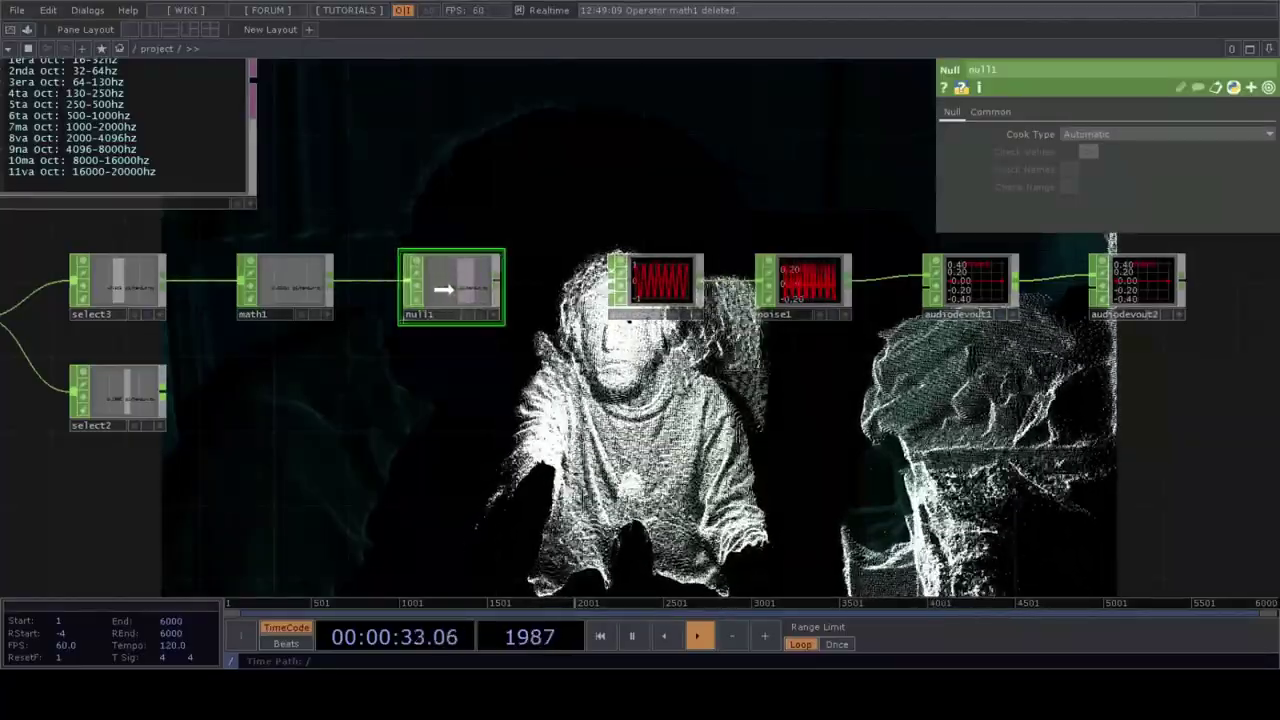
Step: Examine the note in text3 listing the frequency range of each octave for the math1 range
drag(474, 406, 566, 409)
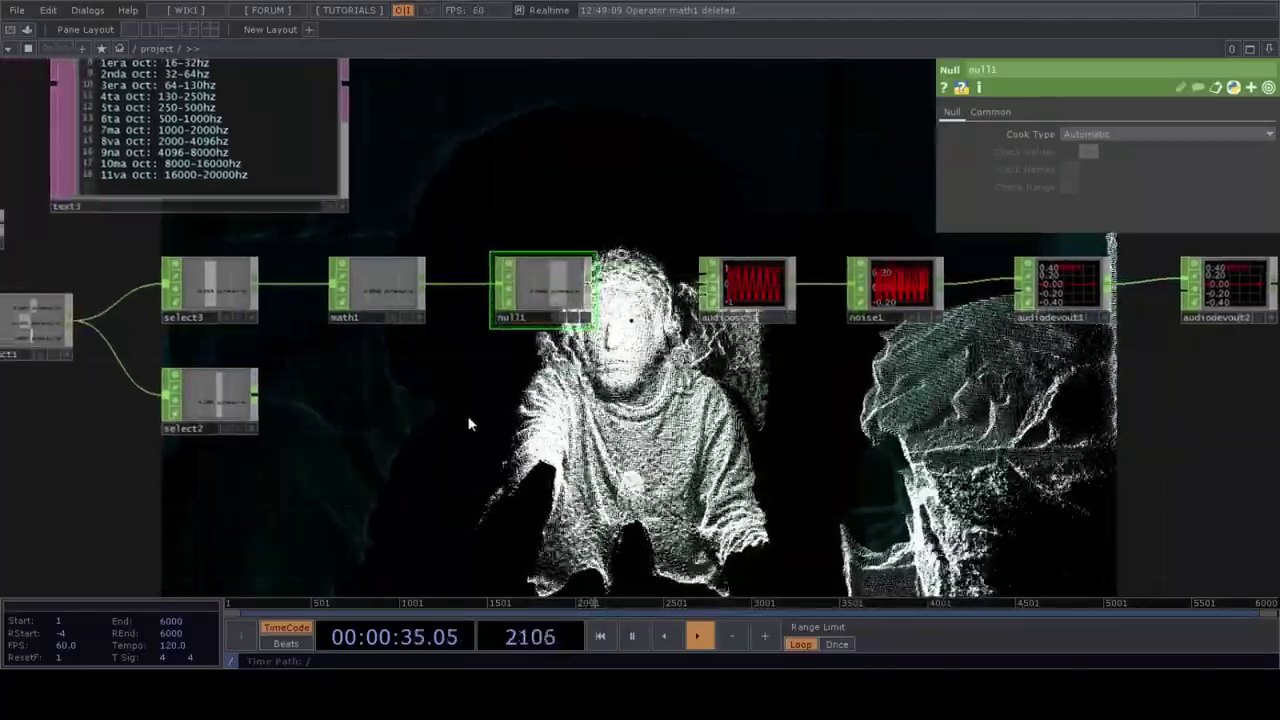
drag(429, 107, 611, 314)
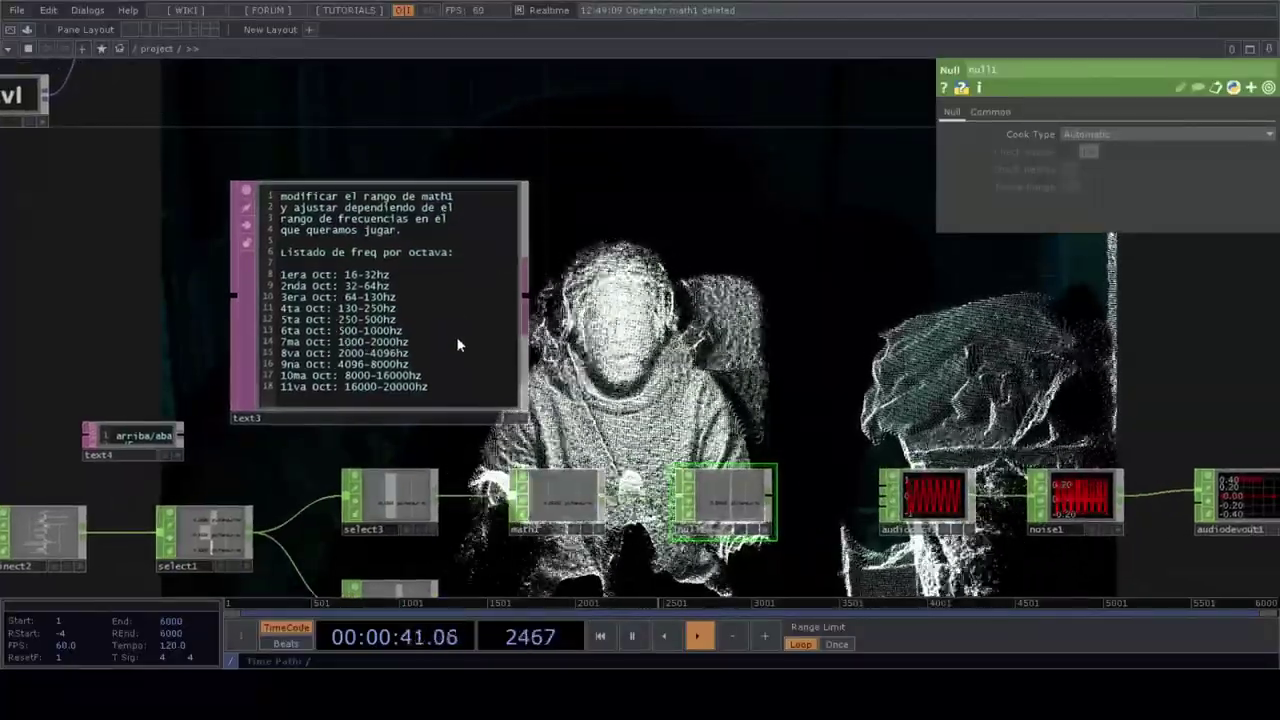
scroll(456, 336, up, 2)
scroll(456, 339, down, 2)
scroll(456, 339, up, 1)
scroll(456, 339, up, 1)
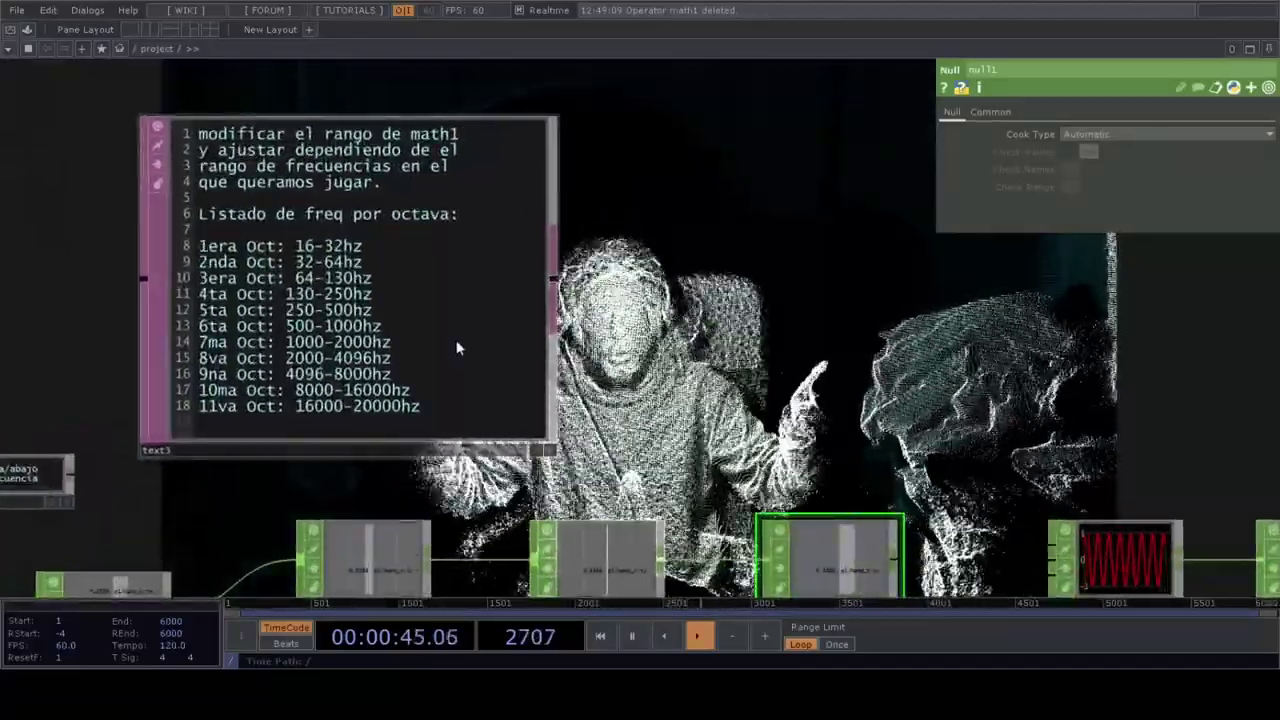
drag(715, 328, 613, 310)
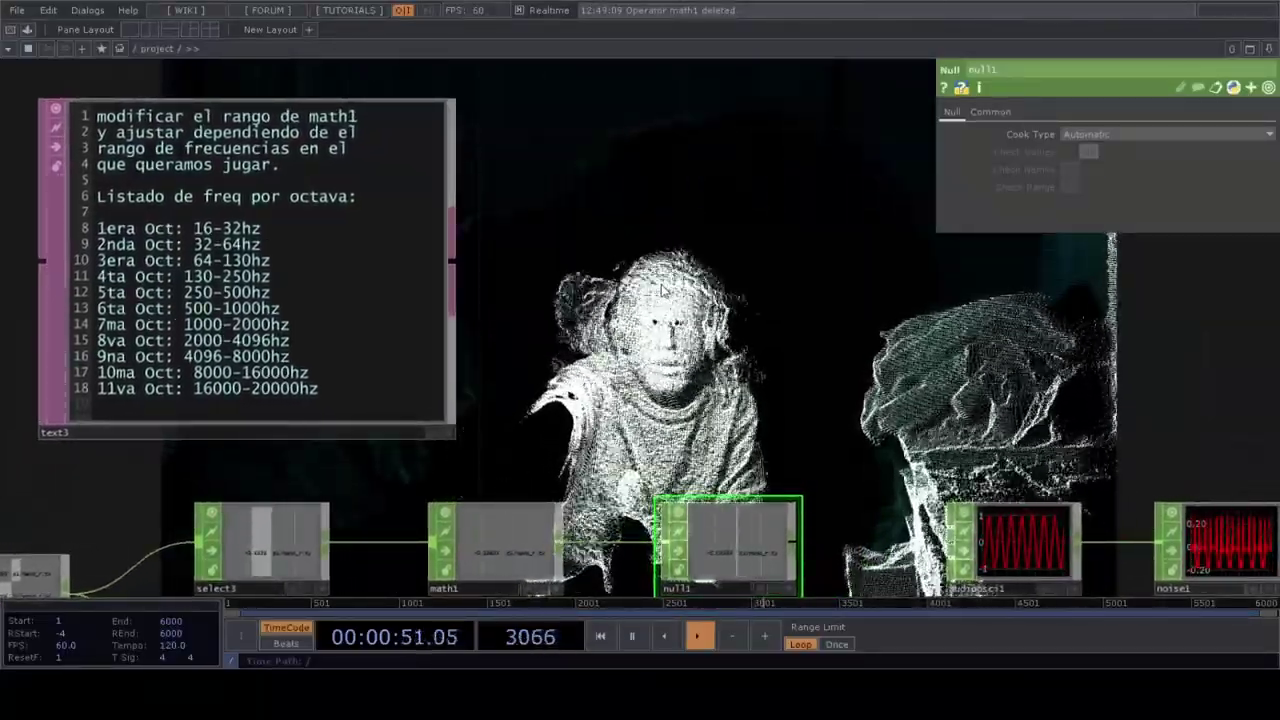
drag(613, 310, 576, 247)
Step: Set the To Range of math1 to 130 and 250 for the fourth octave
click(460, 493)
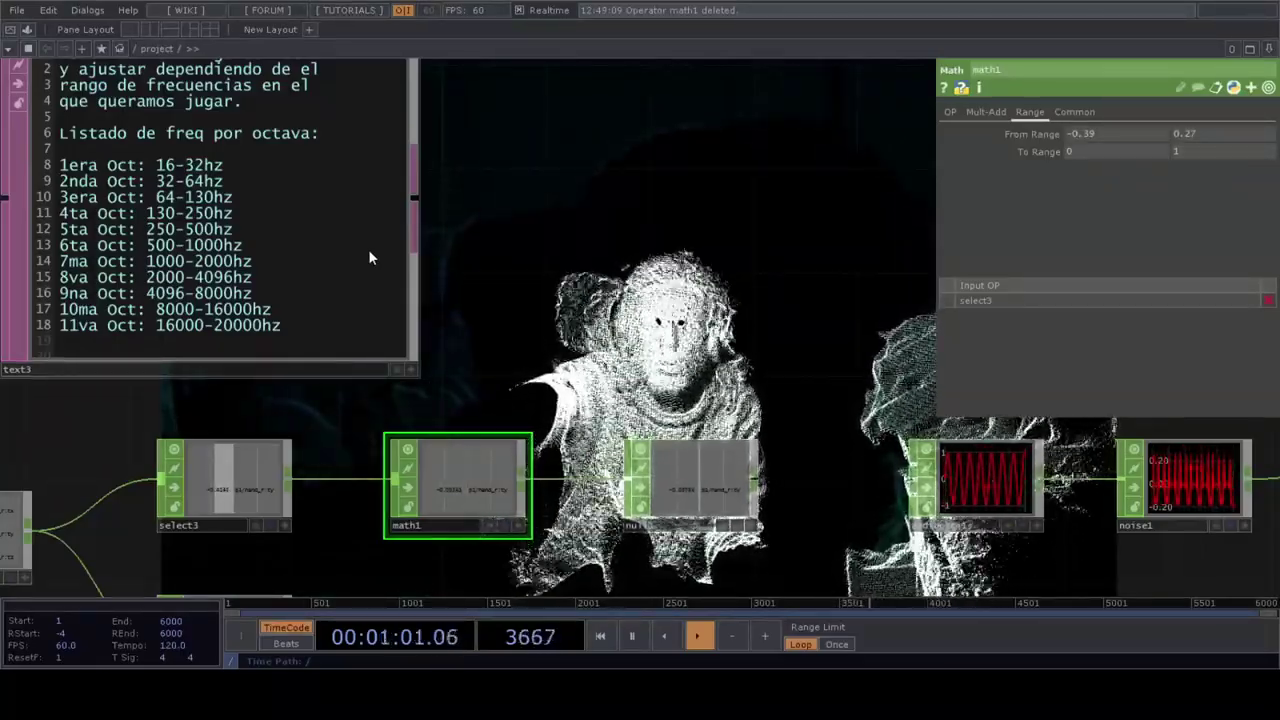
drag(643, 260, 463, 240)
drag(760, 280, 932, 250)
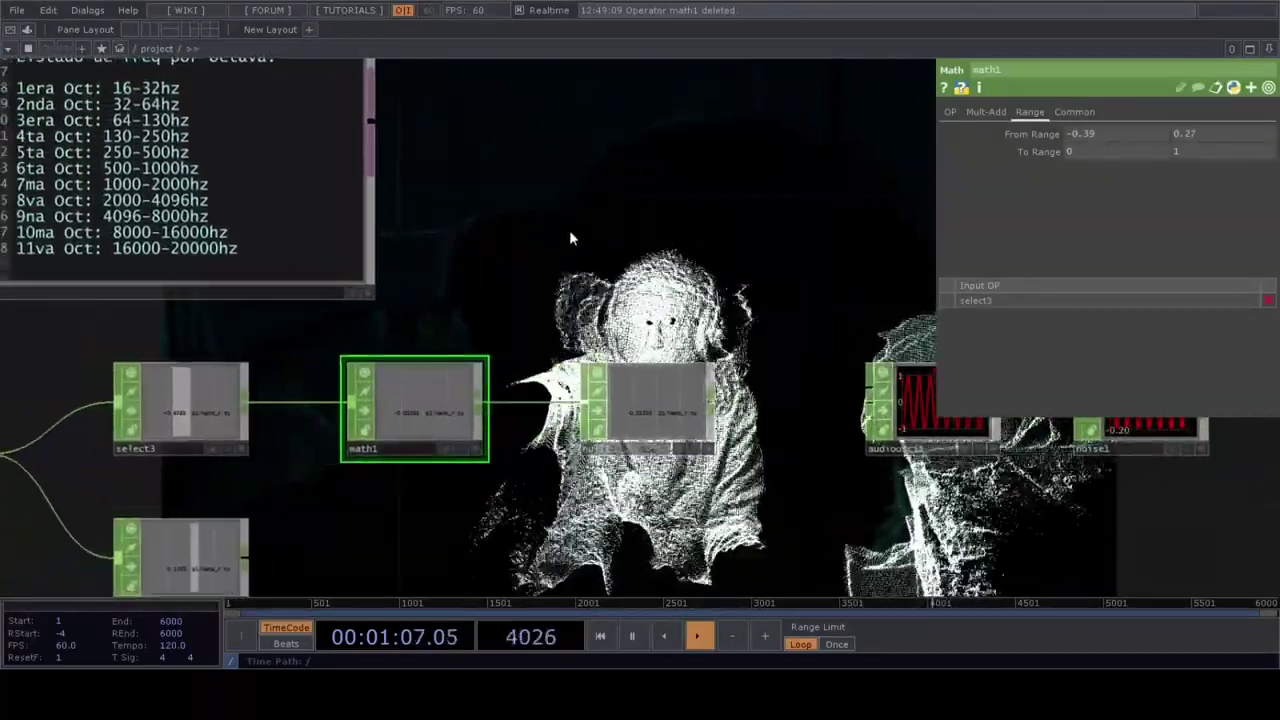
drag(569, 238, 421, 183)
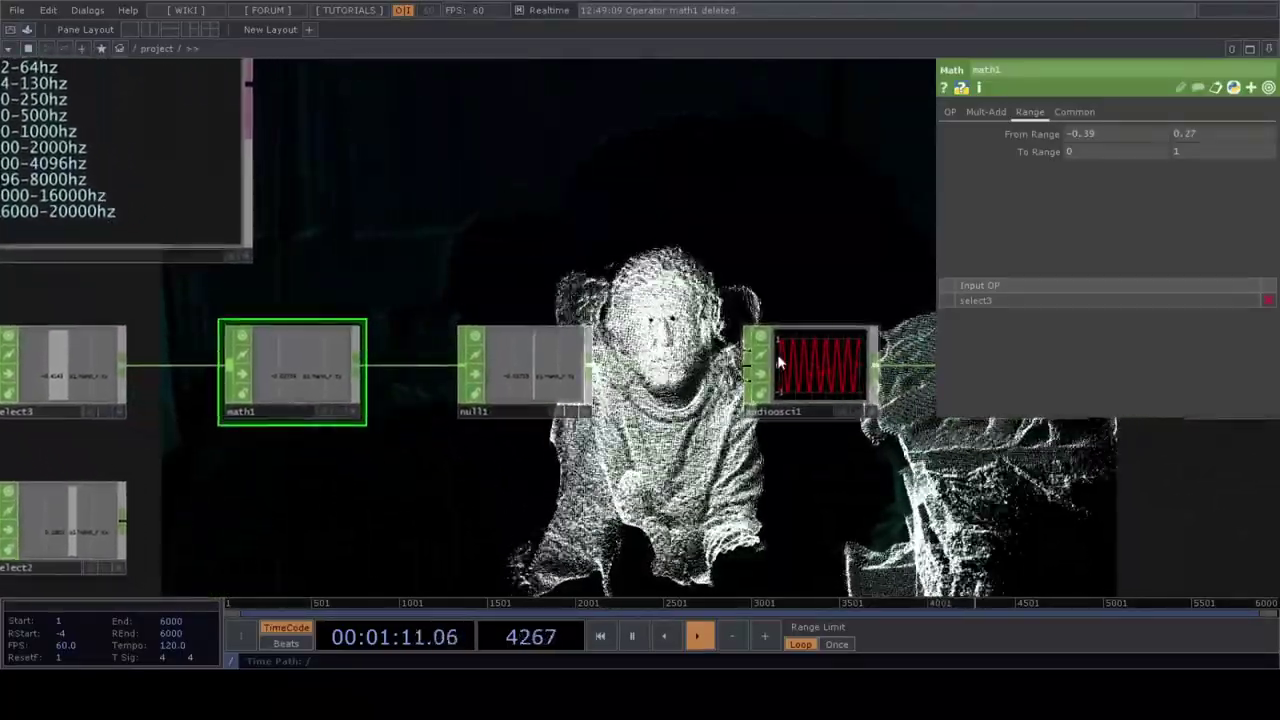
click(828, 340)
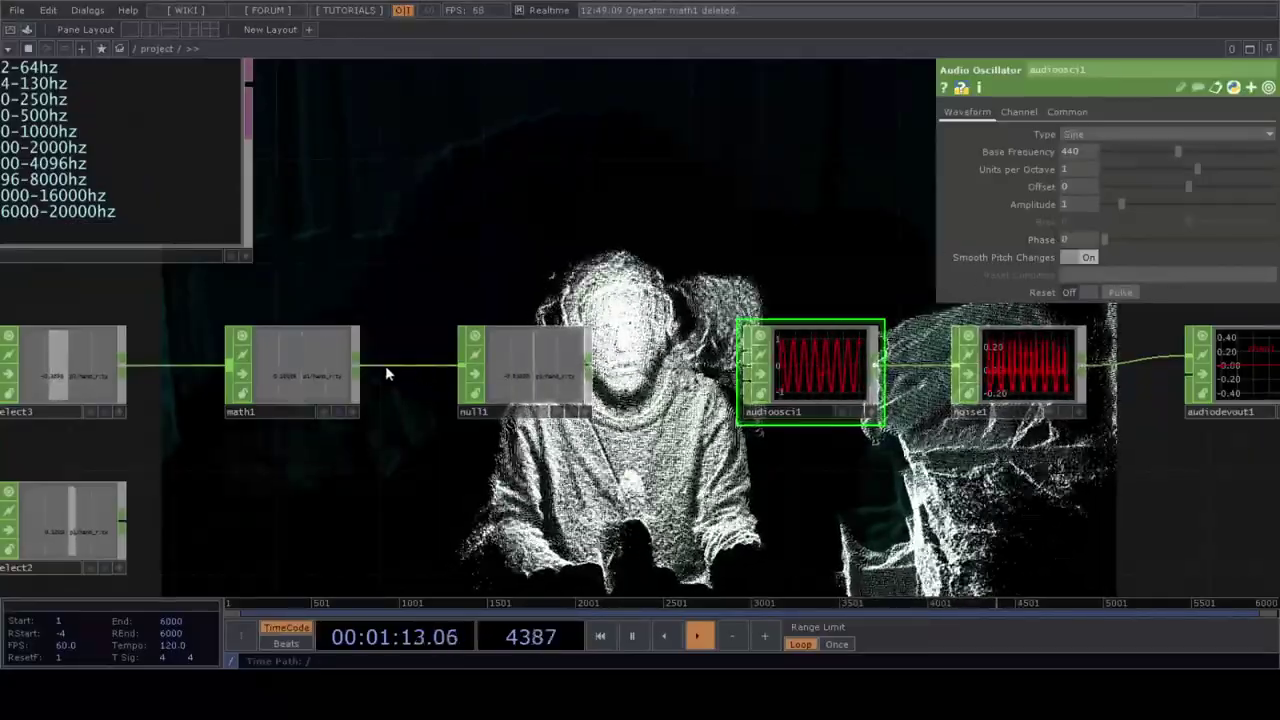
click(330, 370)
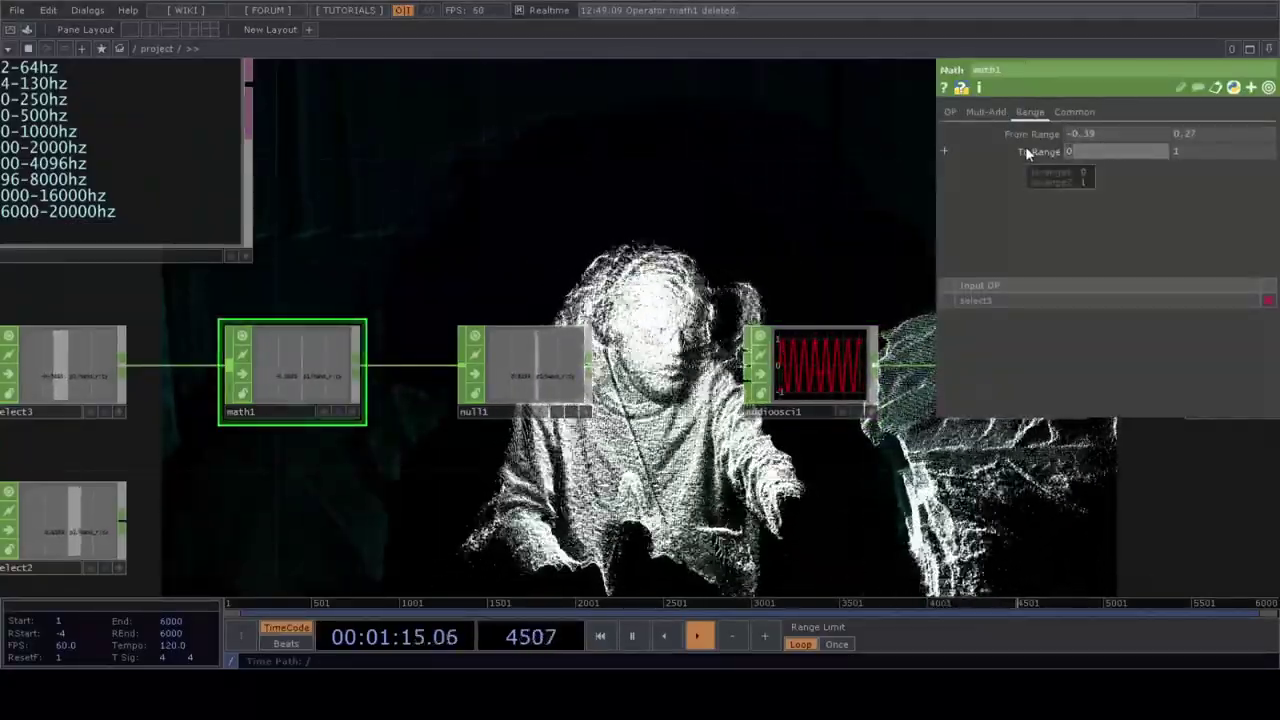
text(130)
key(Return)
click(1210, 152)
text(250)
key(Return)
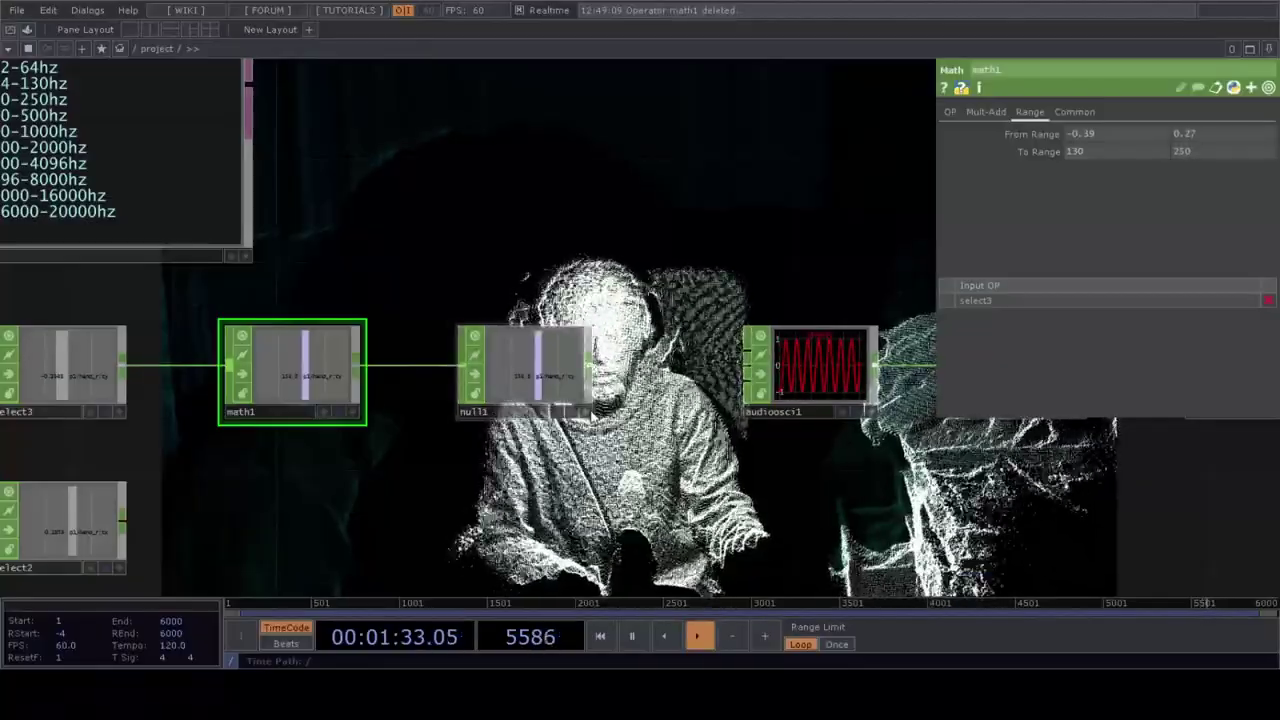
Step: Make null1's viewer active and export its right-hand ty channel to the Base Frequency of audioosci1
click(585, 411)
drag(678, 450, 535, 441)
click(676, 360)
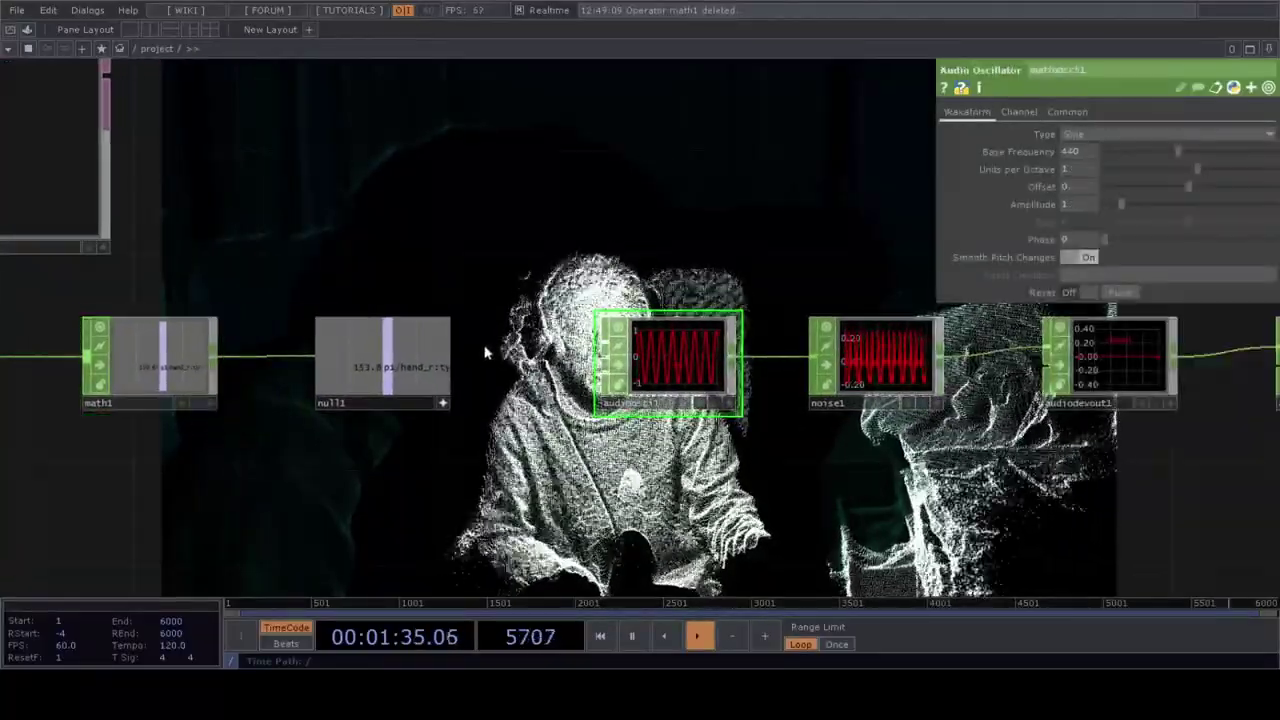
drag(369, 363, 1093, 148)
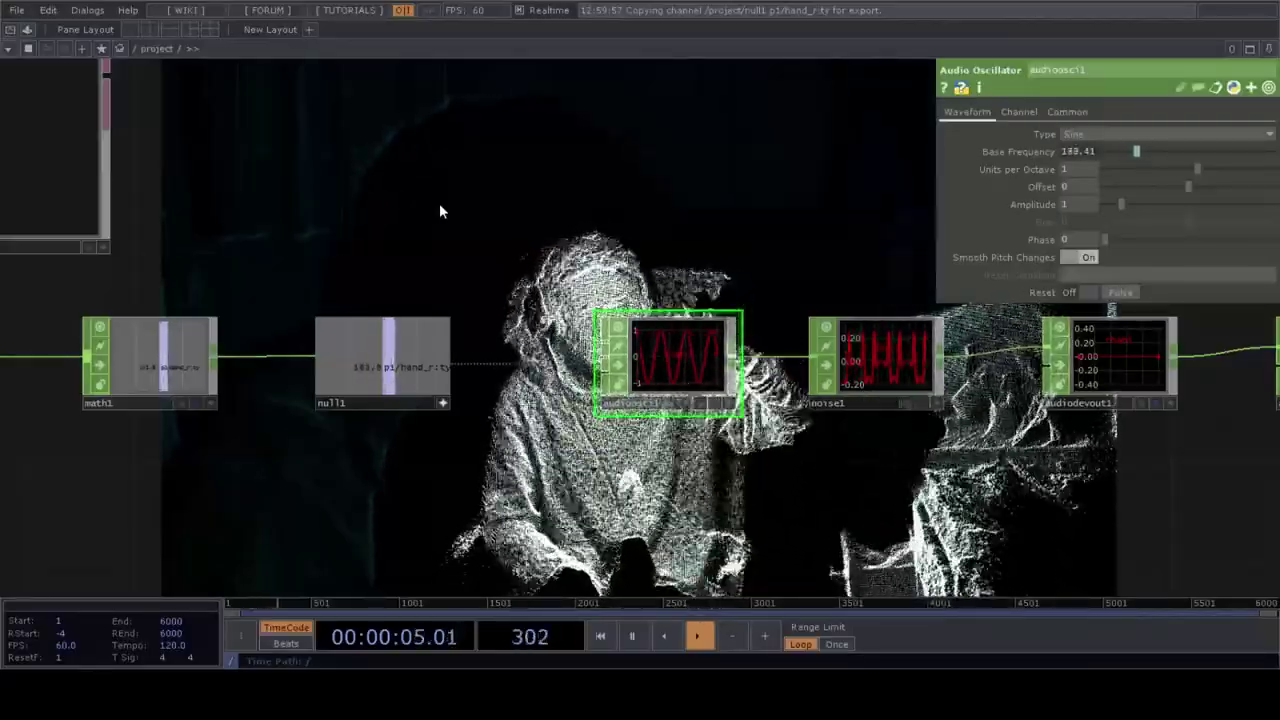
Step: Activate audiodevout1 to test the hand-controlled pitch, and deactivate it again
drag(701, 450, 250, 418)
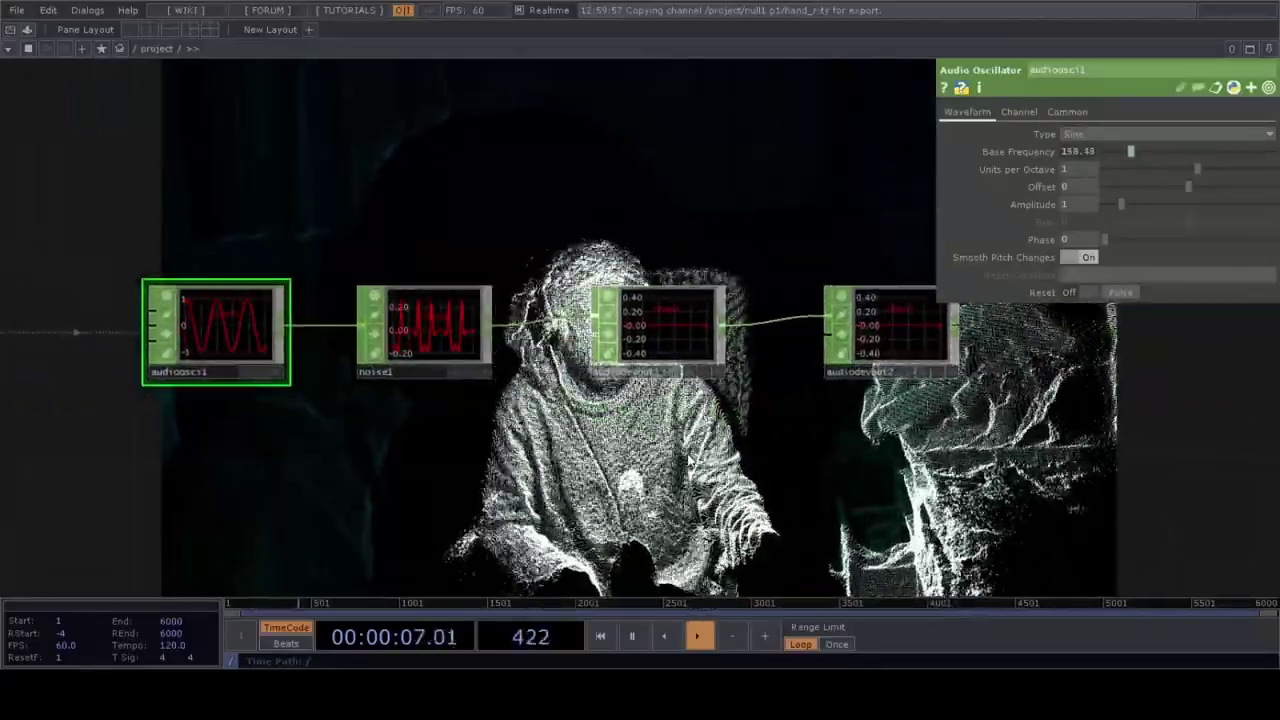
right_drag(560, 420, 900, 330)
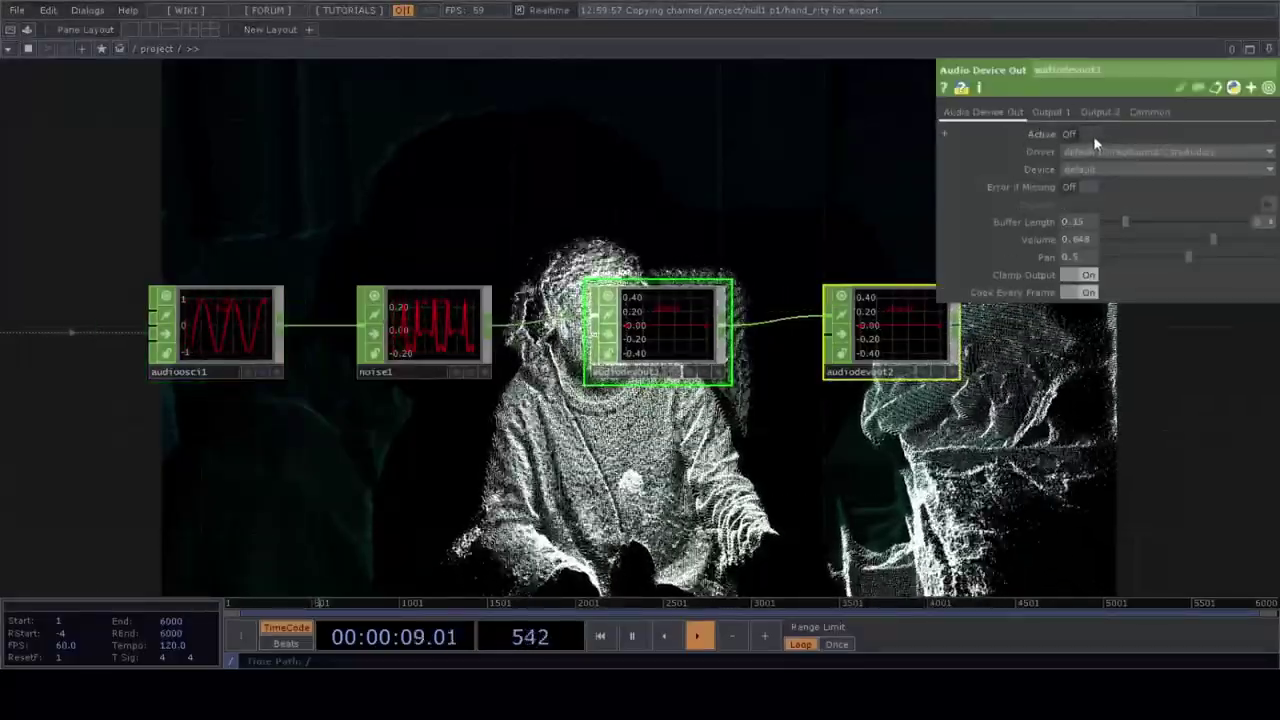
click(1088, 135)
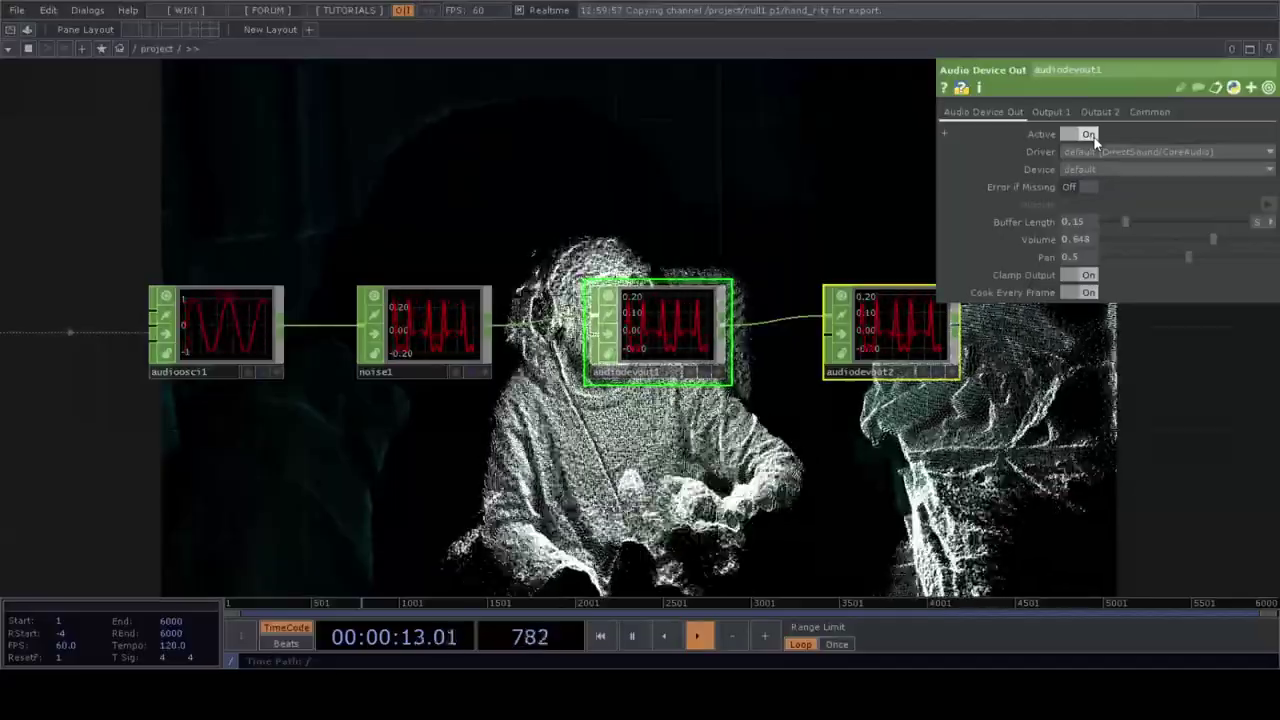
click(1088, 135)
Step: Look over noise1's parameters and the node chain from the Select CHOPs to the audio outputs
scroll(453, 318, down, 3)
drag(508, 229, 608, 217)
drag(491, 471, 656, 482)
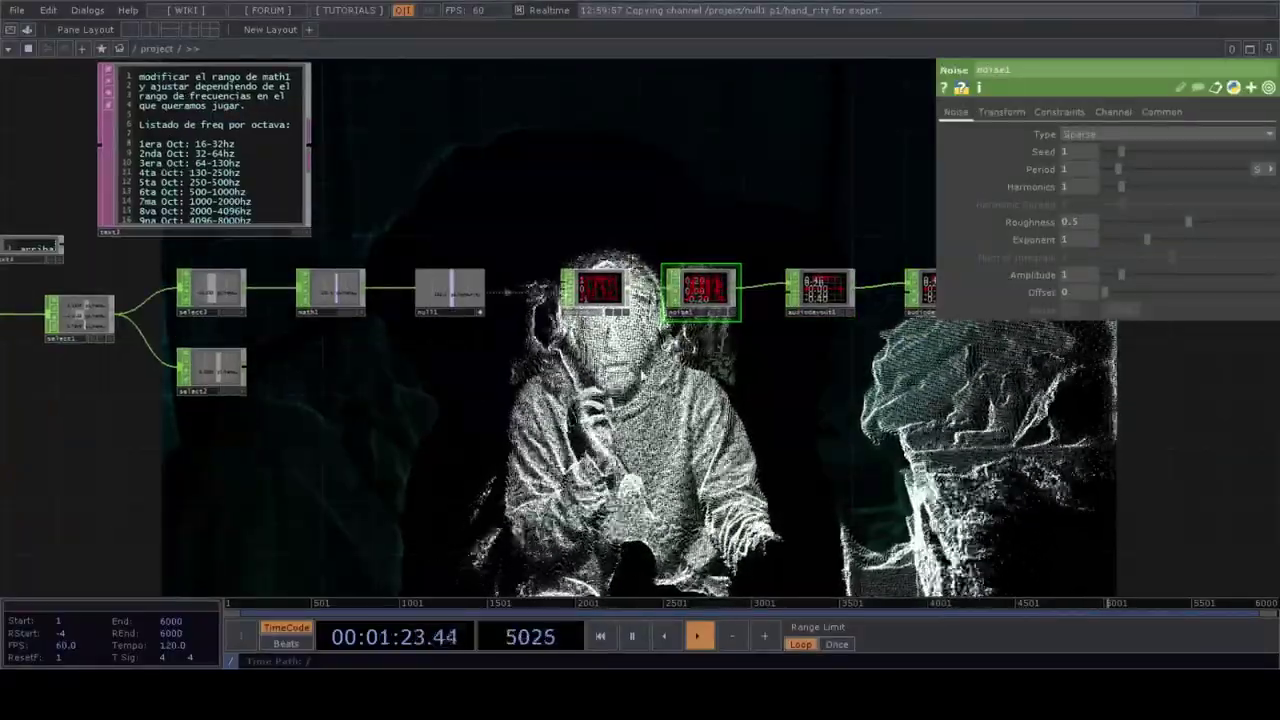
drag(642, 374, 514, 381)
right_drag(439, 418, 867, 220)
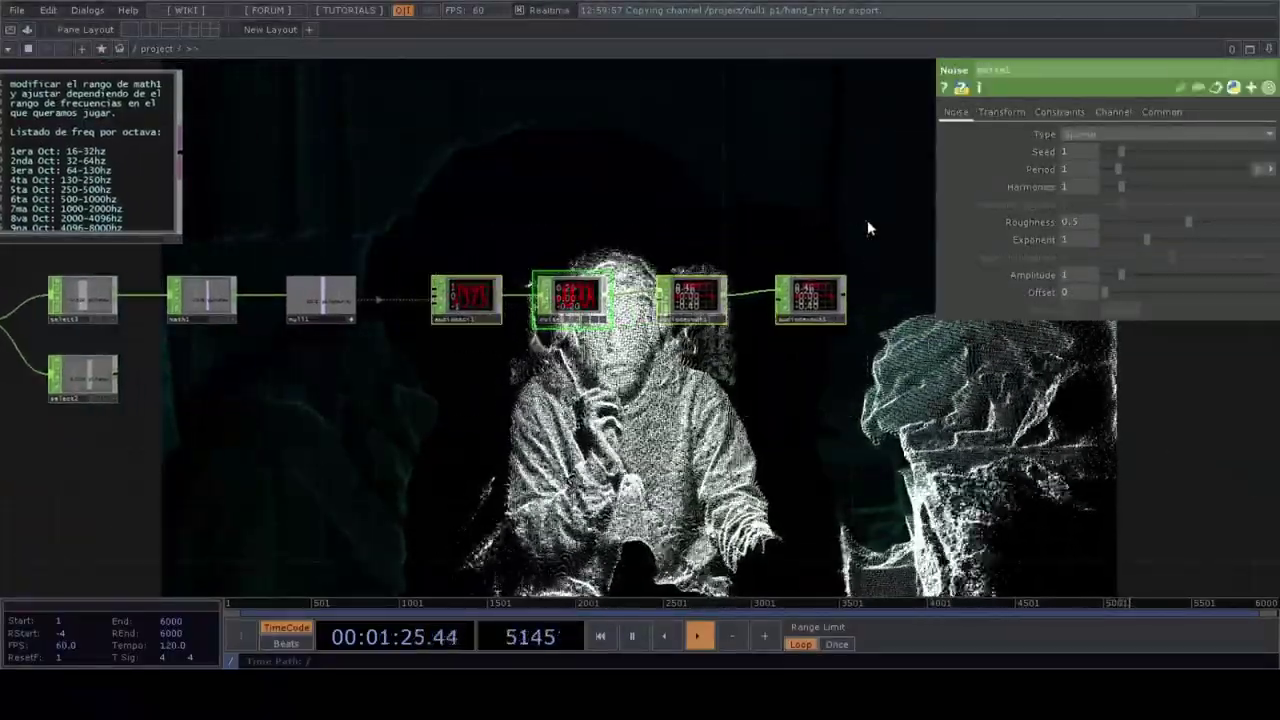
drag(513, 465, 600, 462)
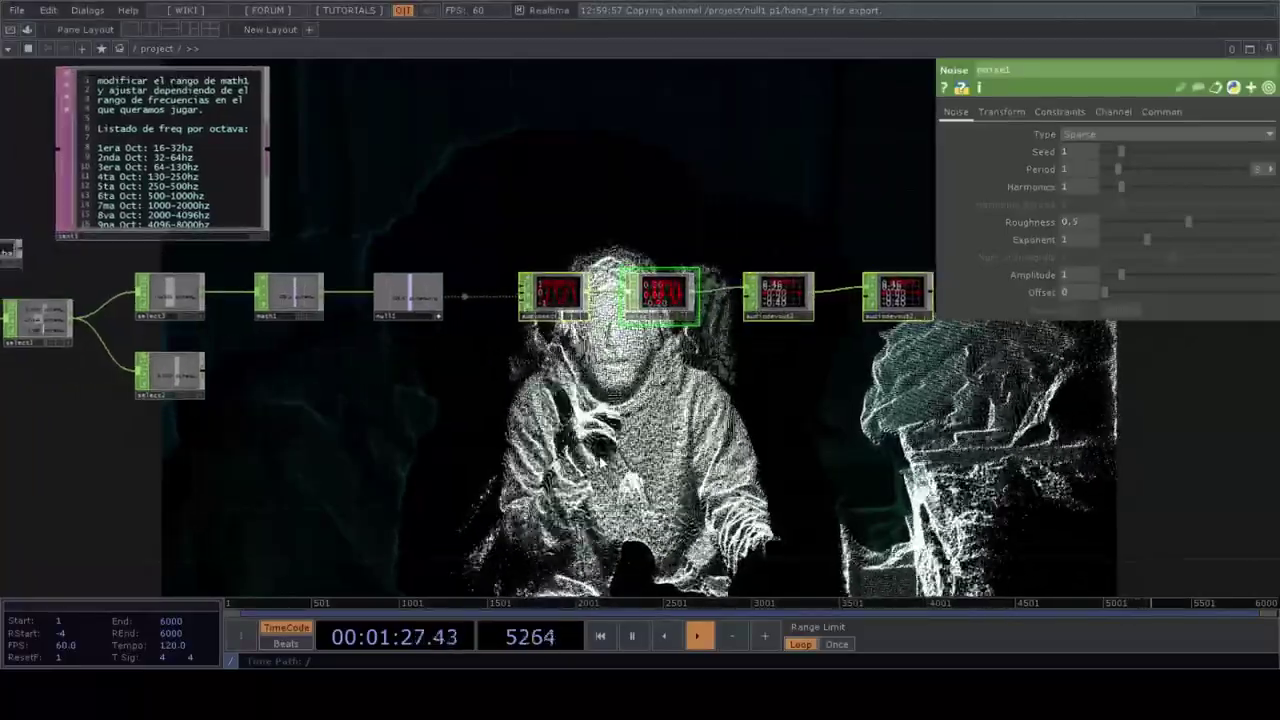
drag(252, 349, 331, 348)
scroll(308, 352, up, 4)
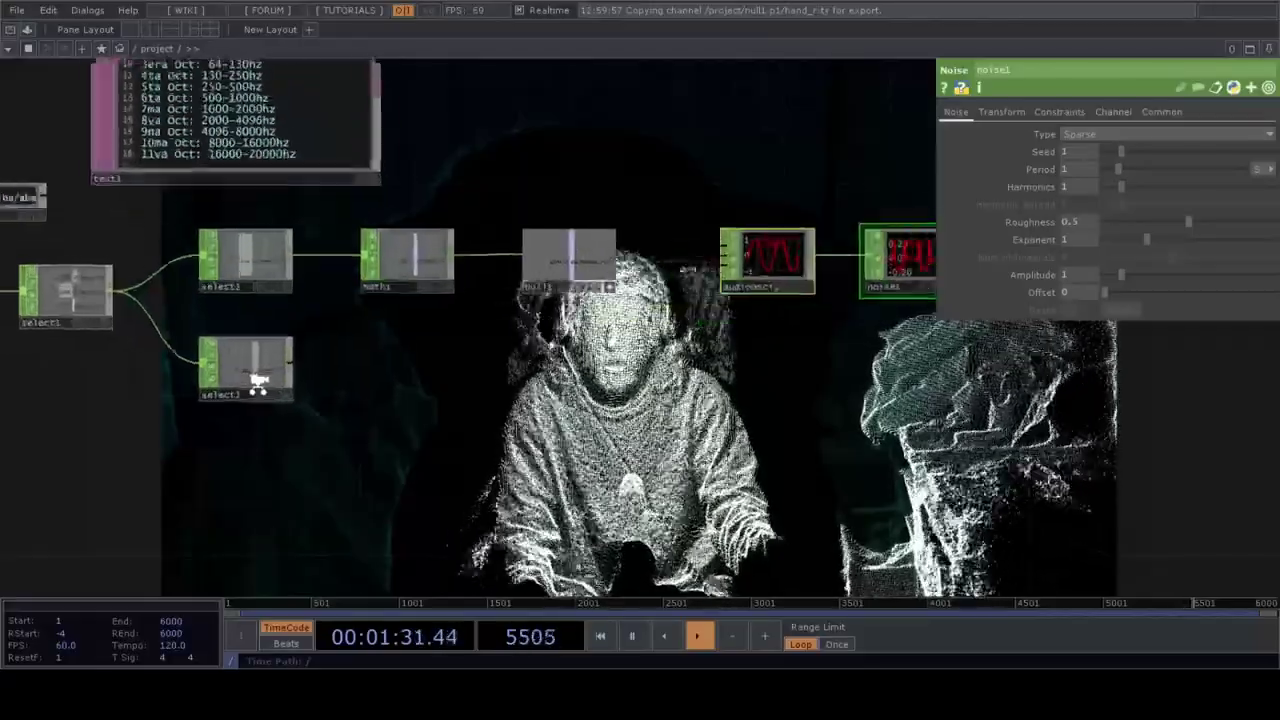
scroll(370, 338, down, 2)
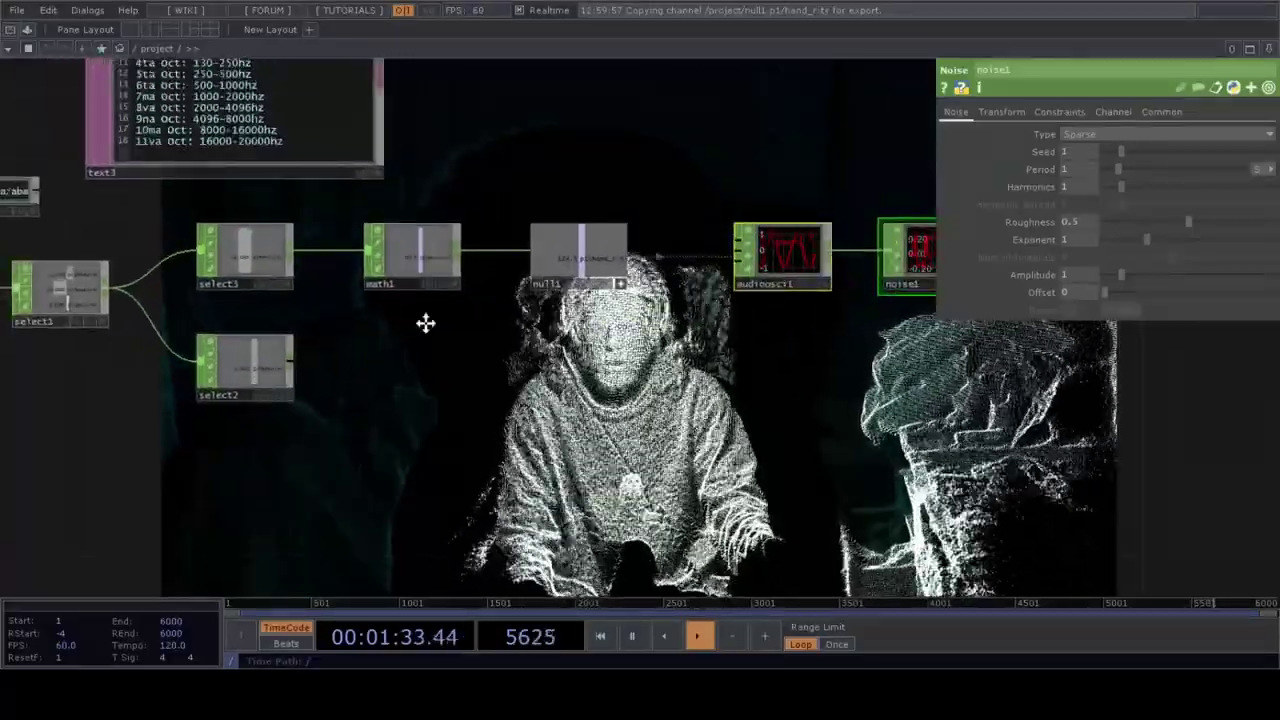
Step: Duplicate math1 and null1 below the originals and wire select2 into the copied Math CHOP
drag(426, 322, 343, 452)
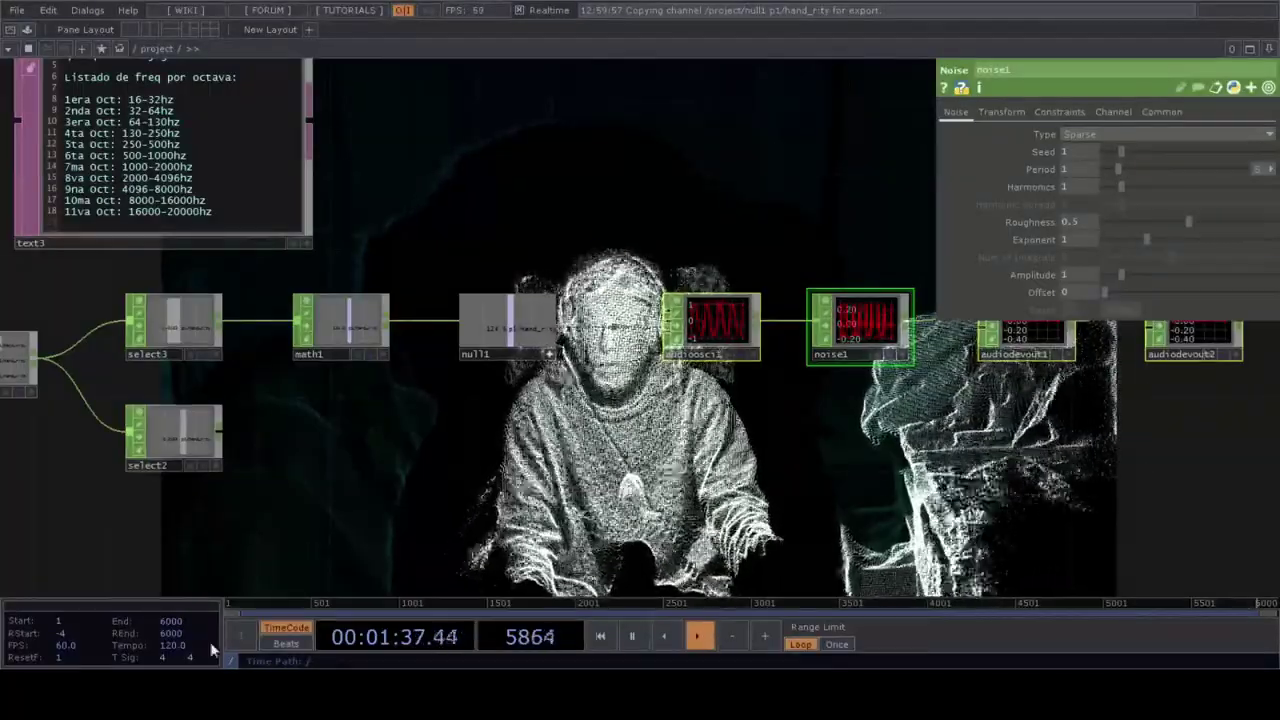
click(340, 322)
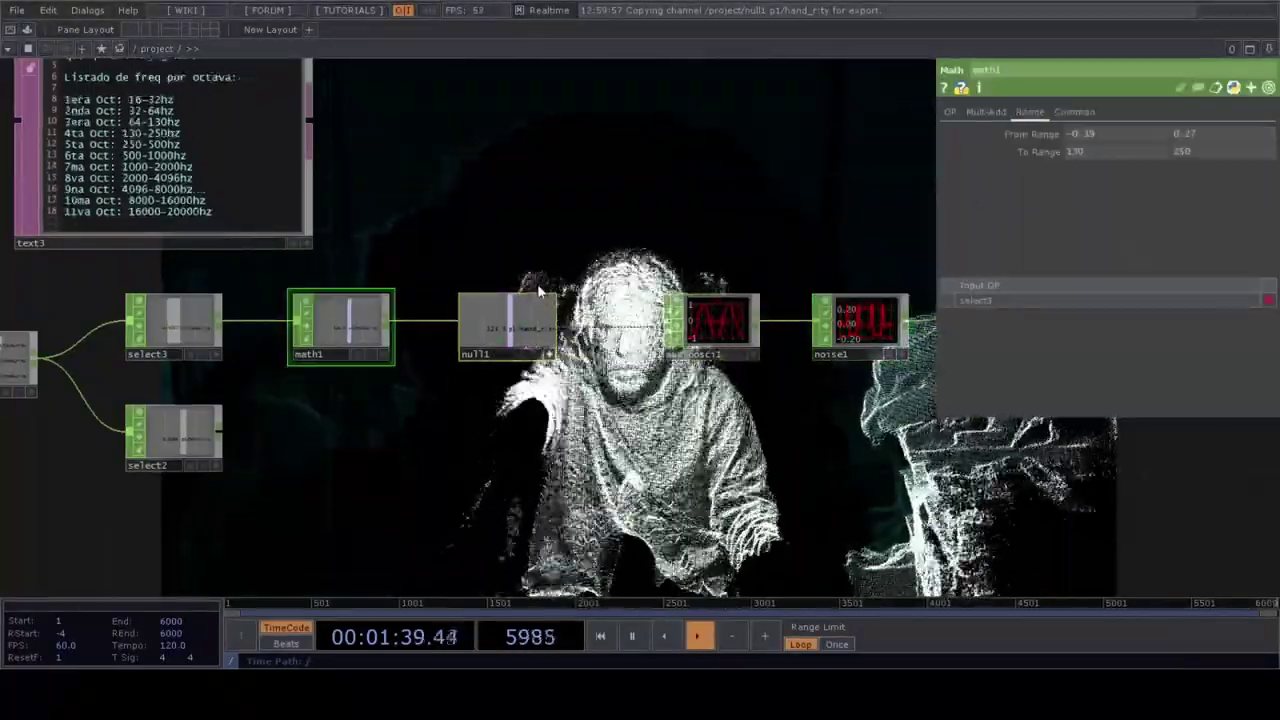
key(ctrl+v)
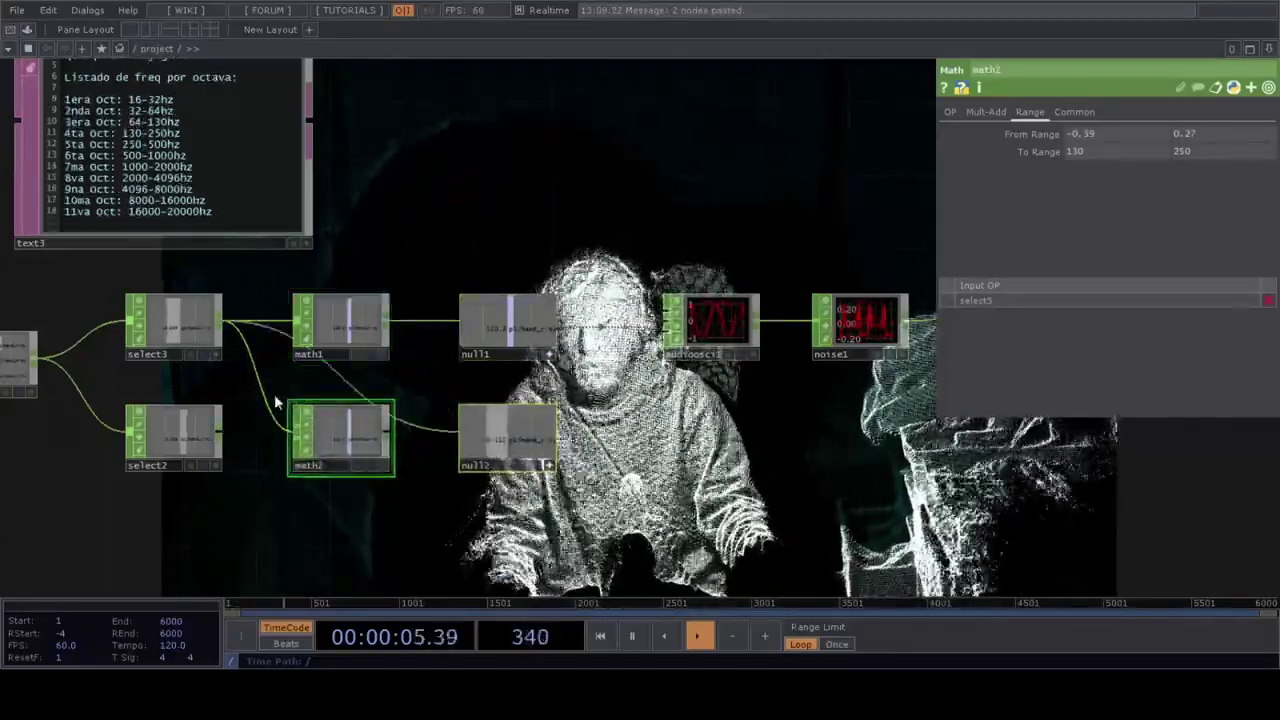
key(ctrl+z)
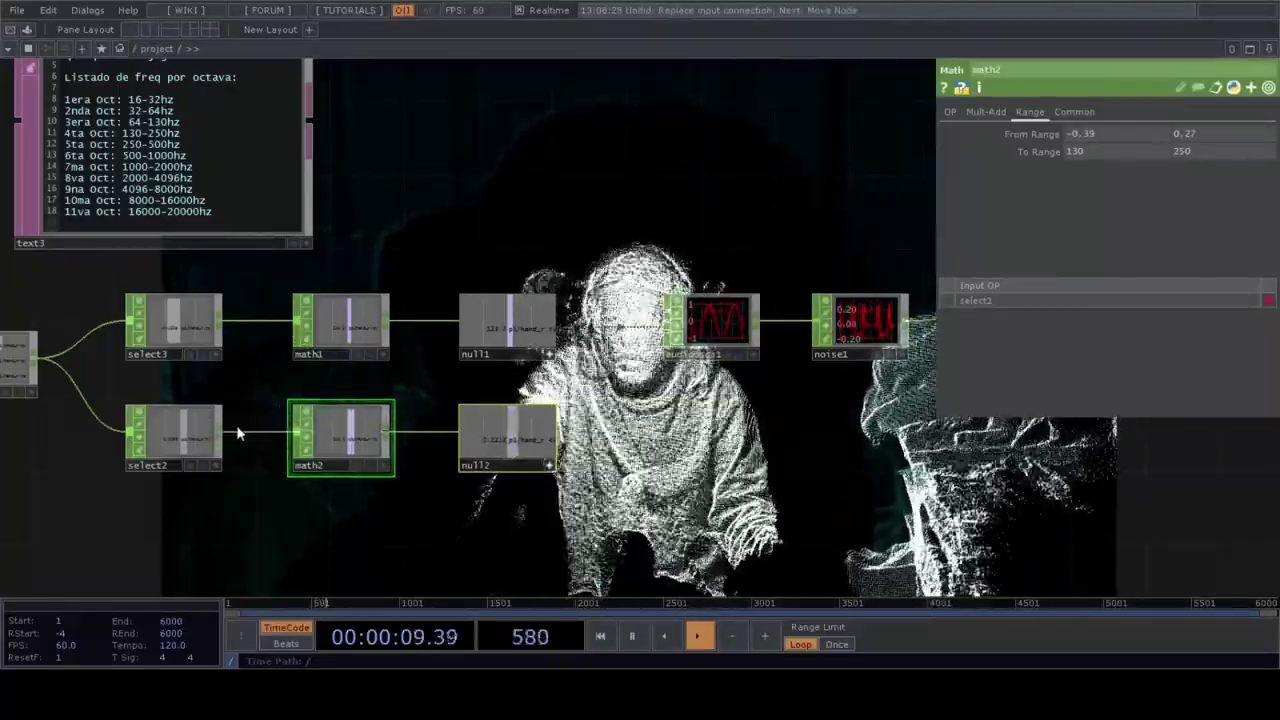
Step: Try out a higher Amplitude on audioosci1, and undo the change
scroll(171, 430, up, 3)
scroll(176, 442, down, 3)
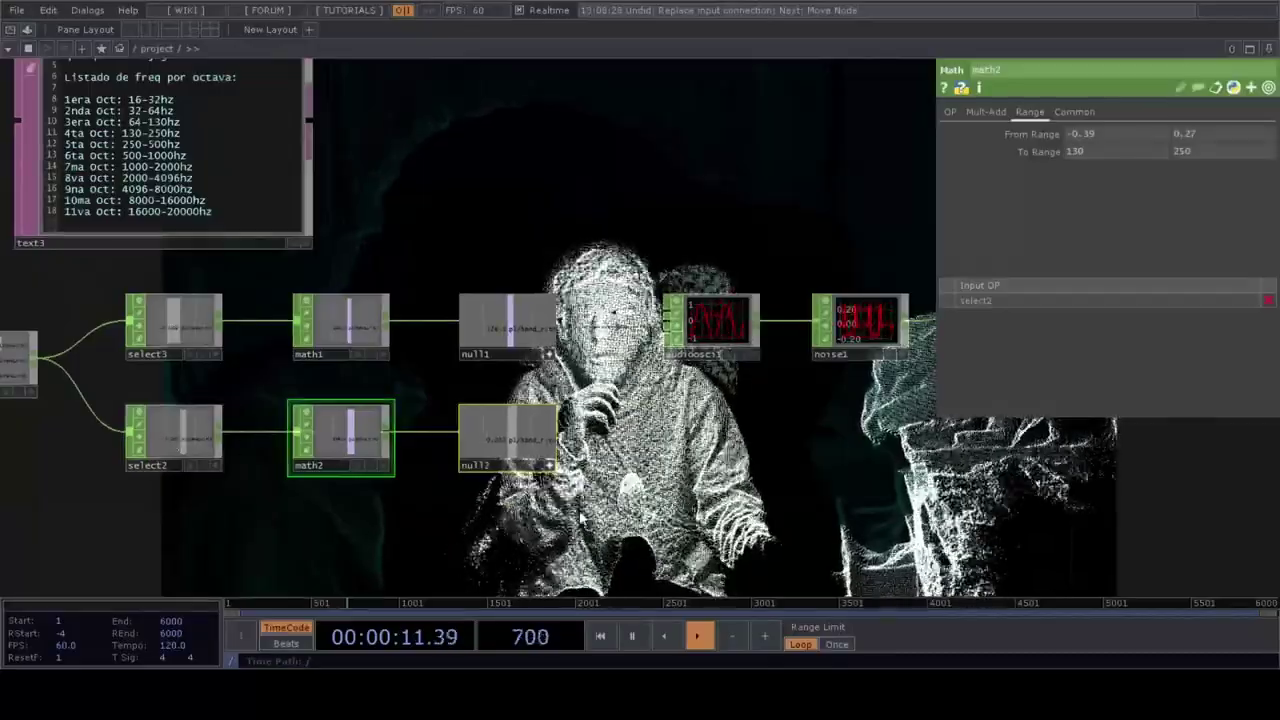
drag(580, 516, 560, 512)
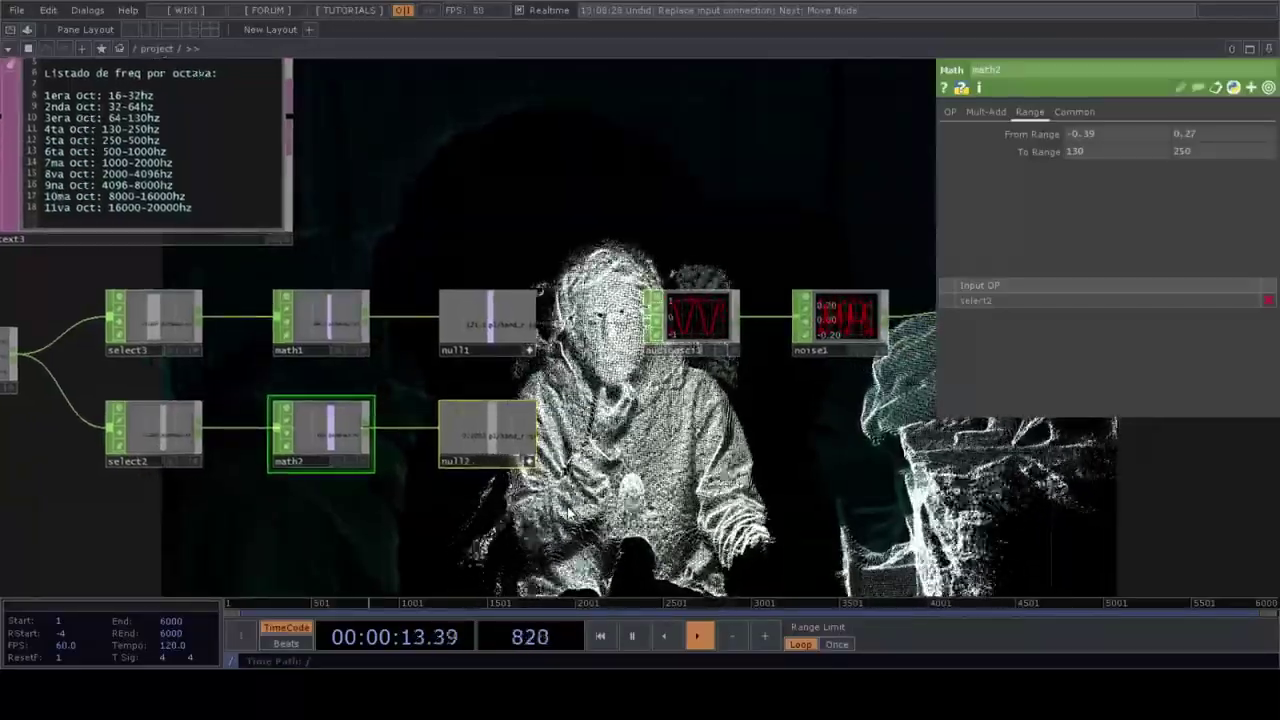
click(706, 329)
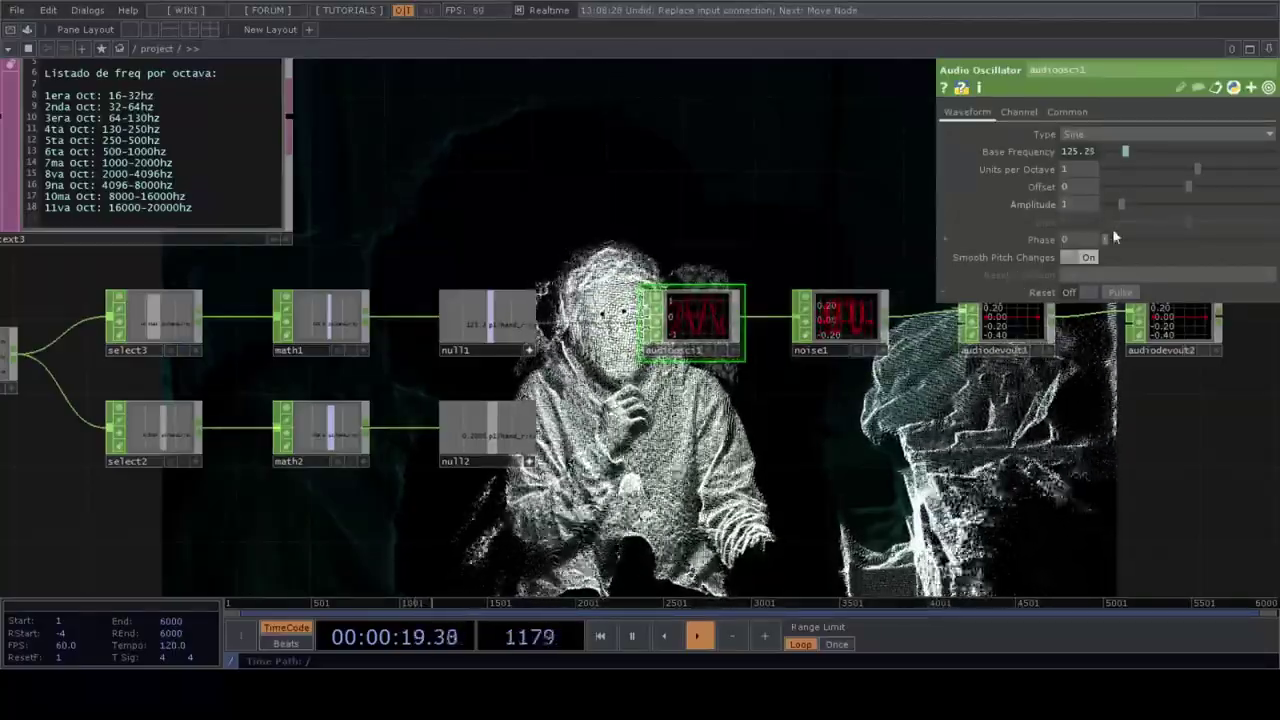
drag(1124, 202, 1274, 204)
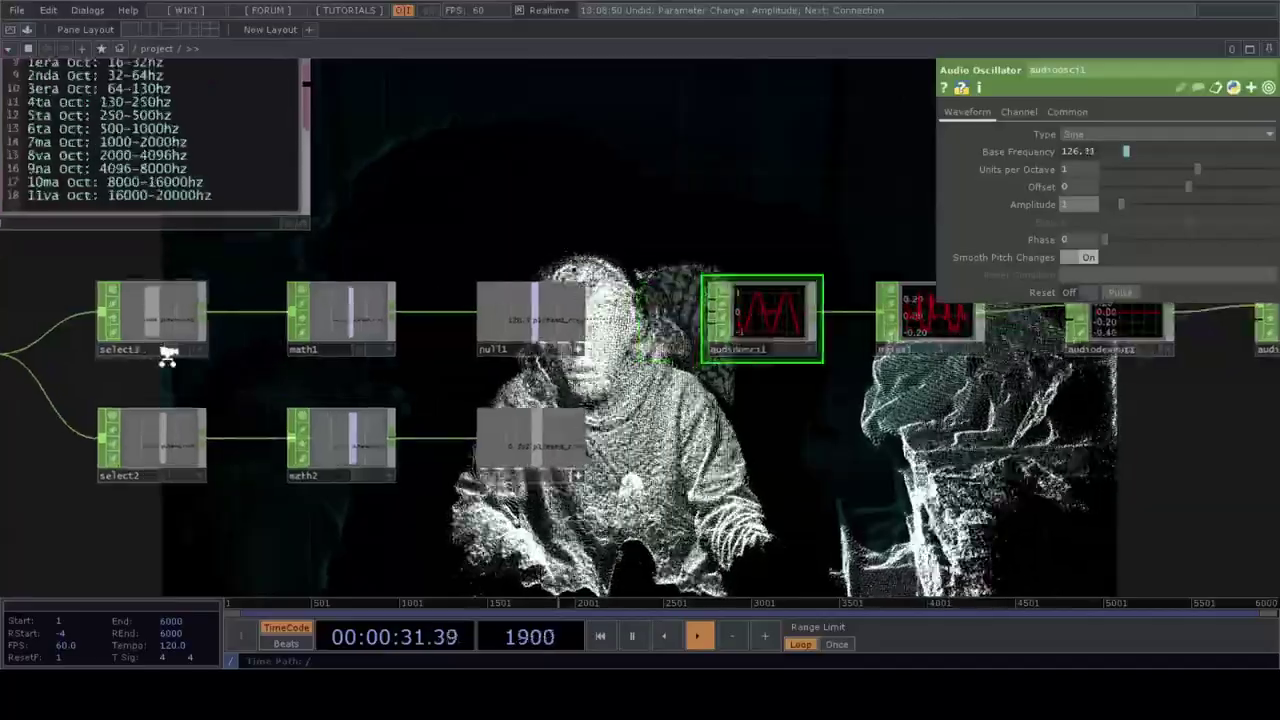
scroll(166, 356, up, 3)
scroll(166, 356, down, 3)
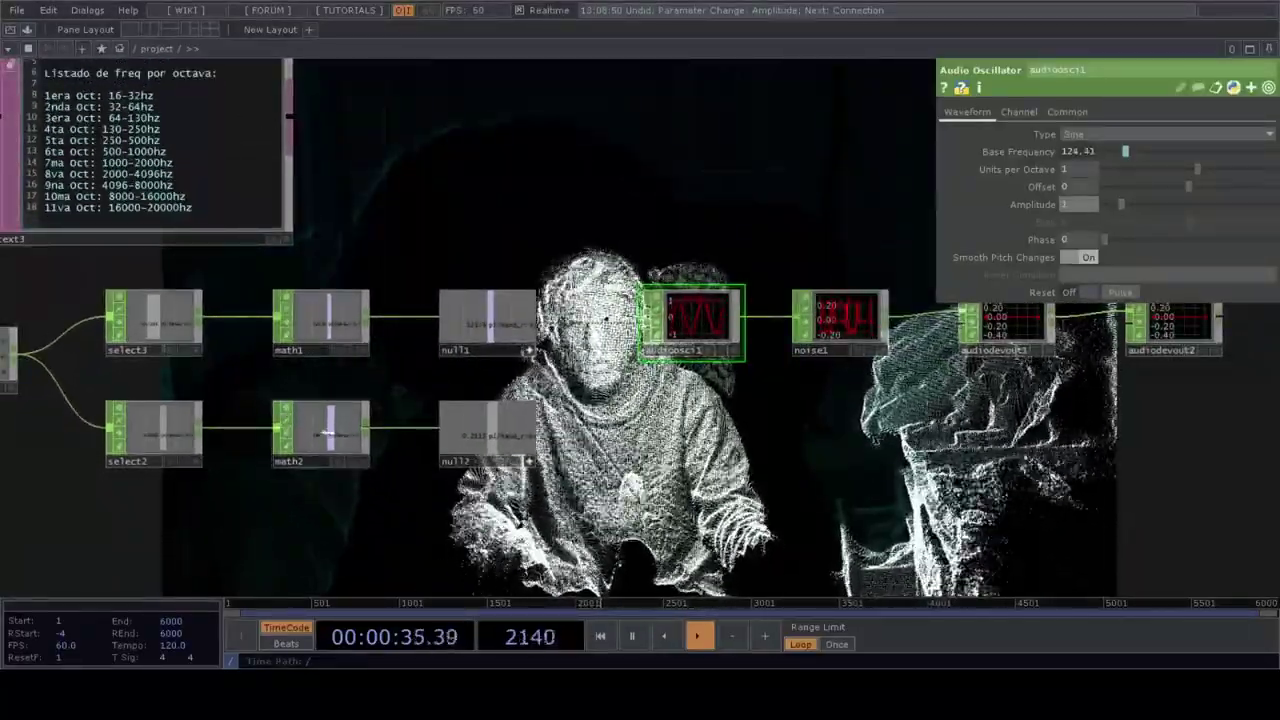
Step: Check select2's horizontal right-hand channel and set math2's From Range to 0.06 and 0.56
click(328, 433)
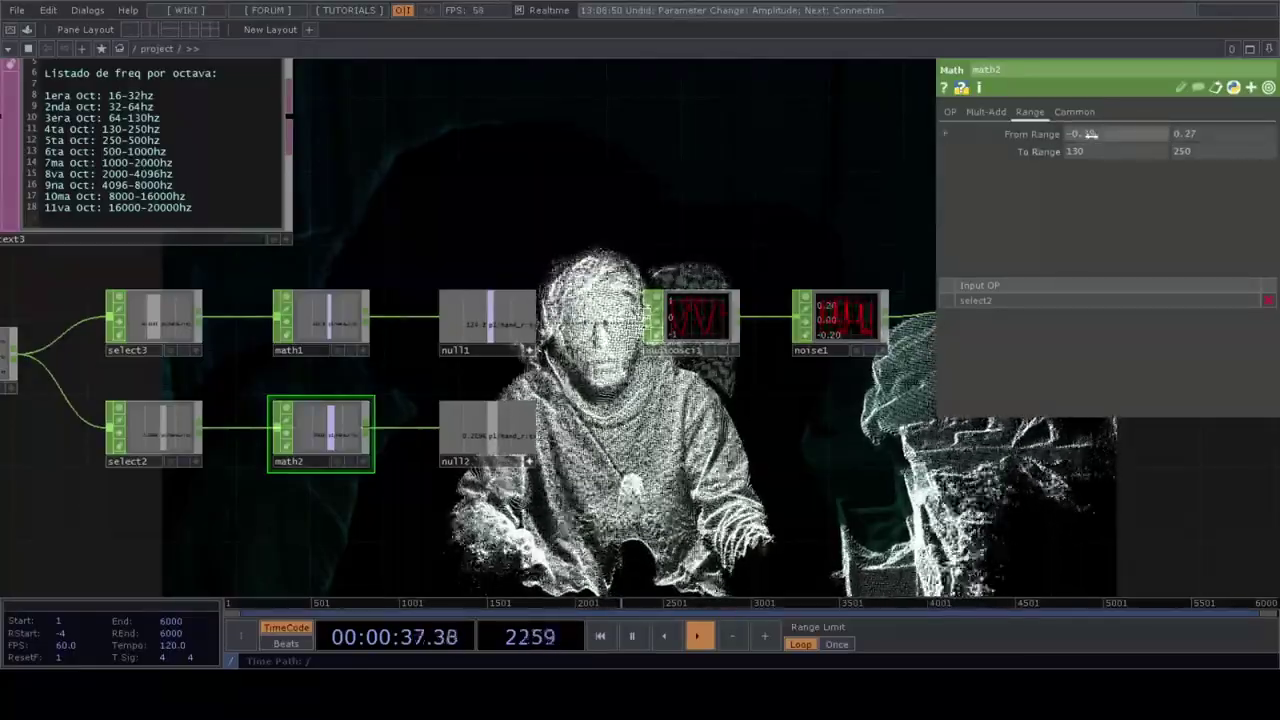
click(175, 444)
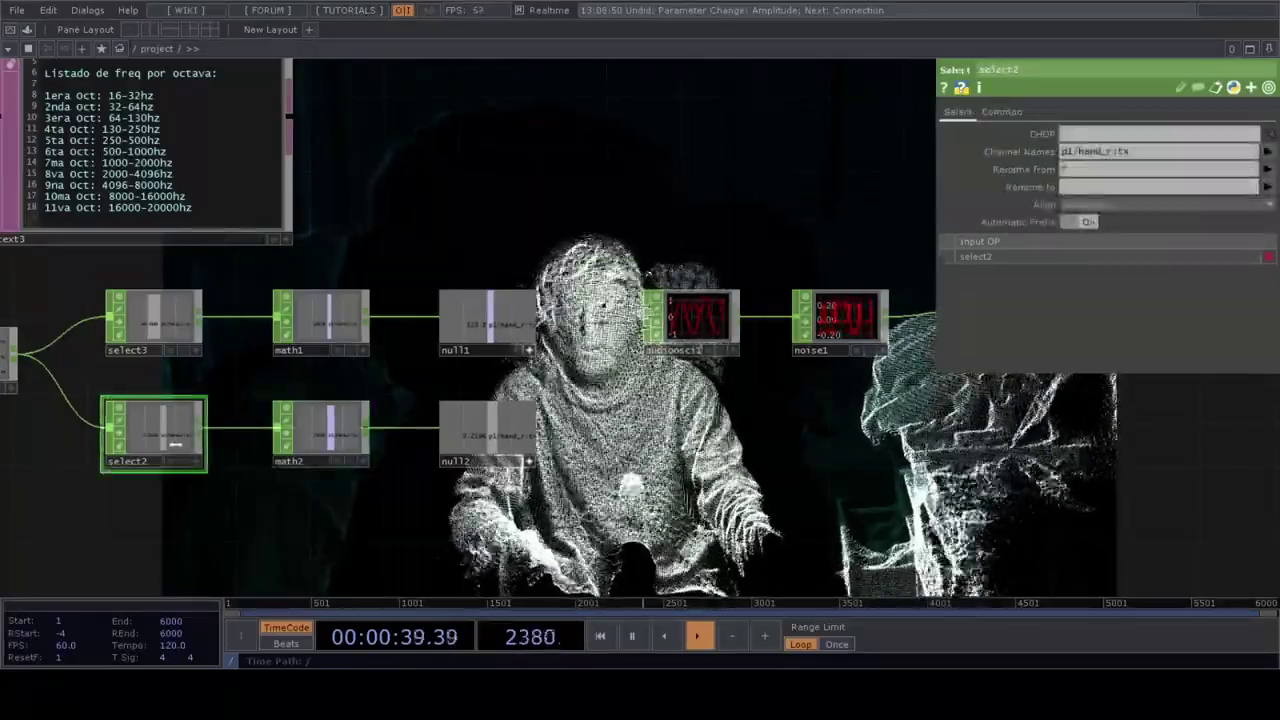
scroll(175, 444, up, 3)
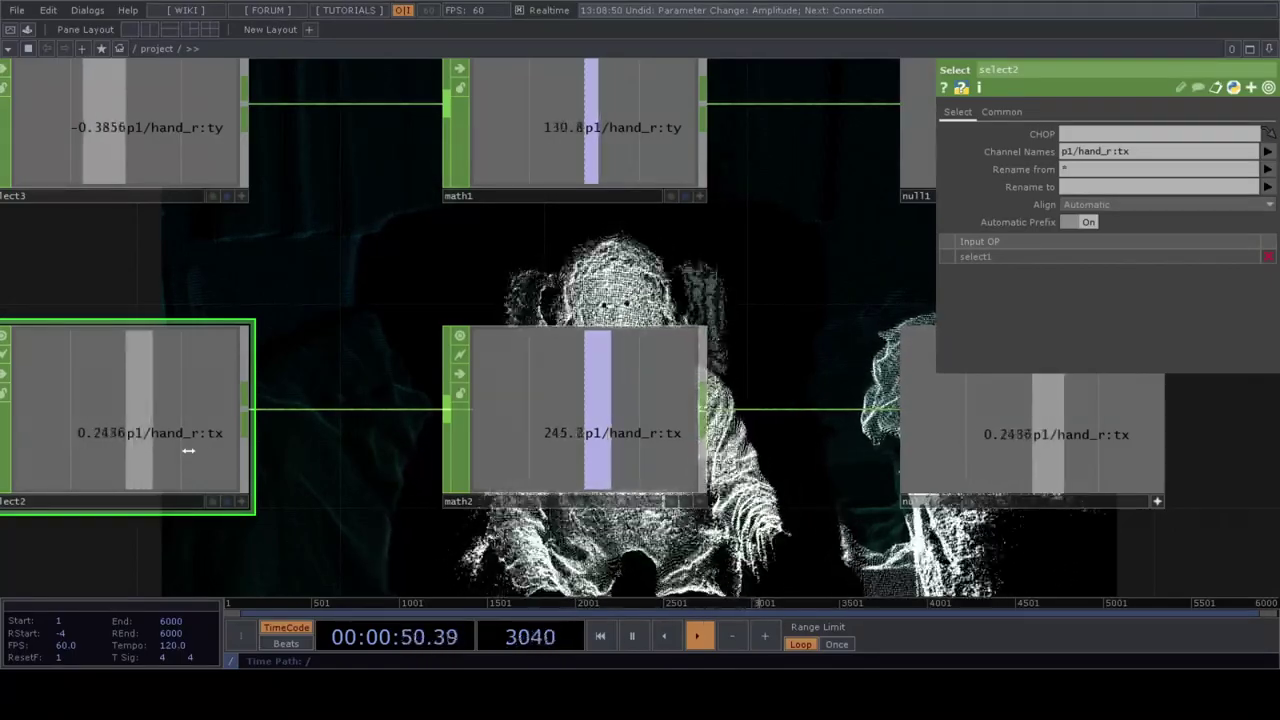
click(592, 414)
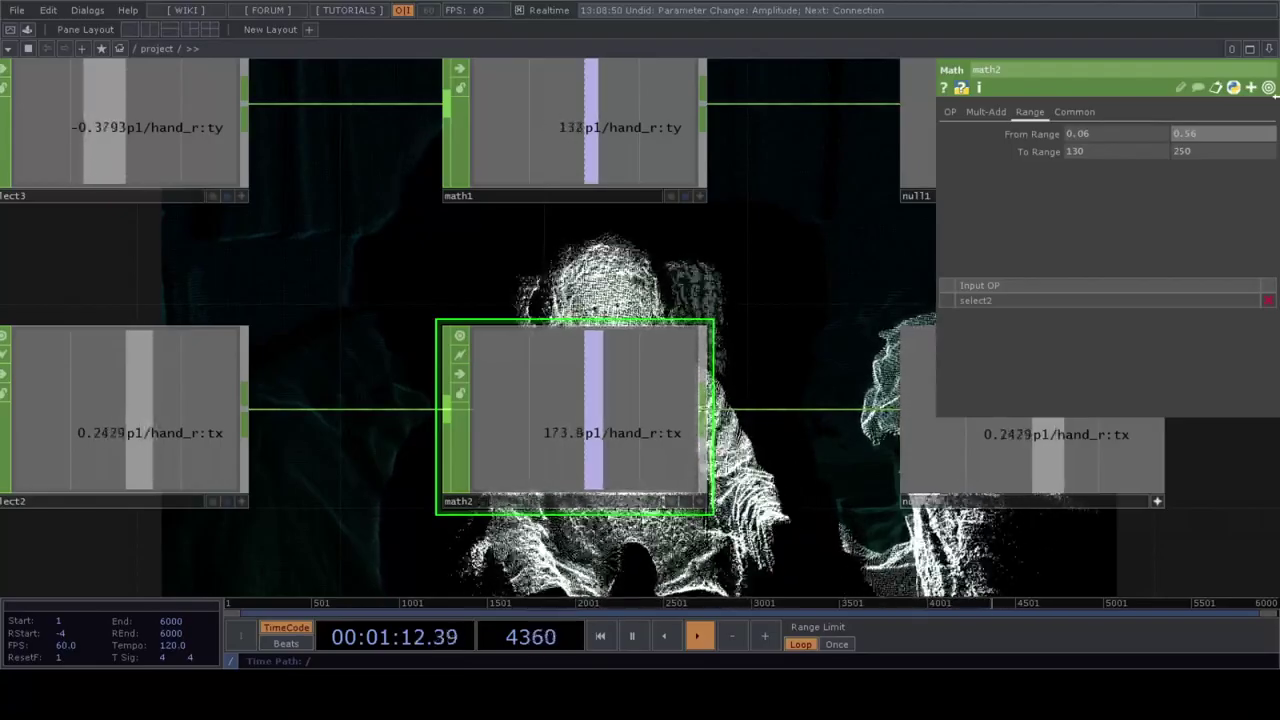
Step: Set math2's To Range to 0 and 10
drag(840, 478, 741, 398)
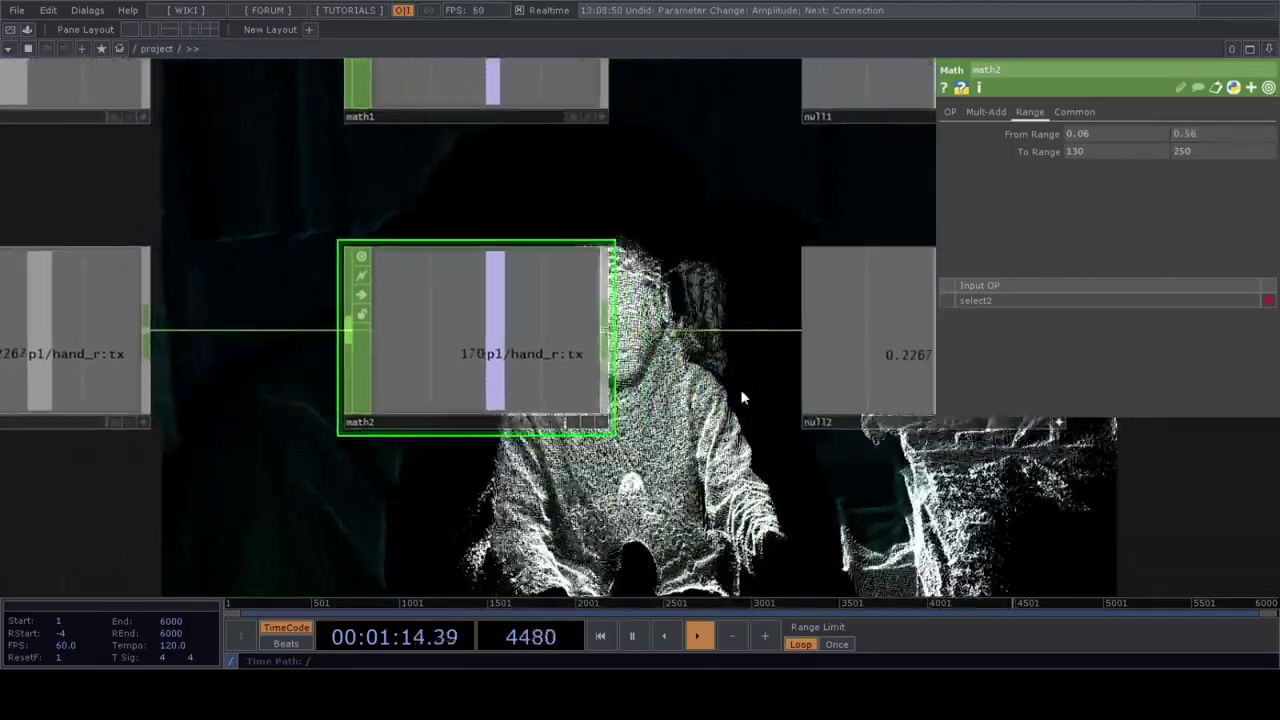
scroll(752, 390, down, 3)
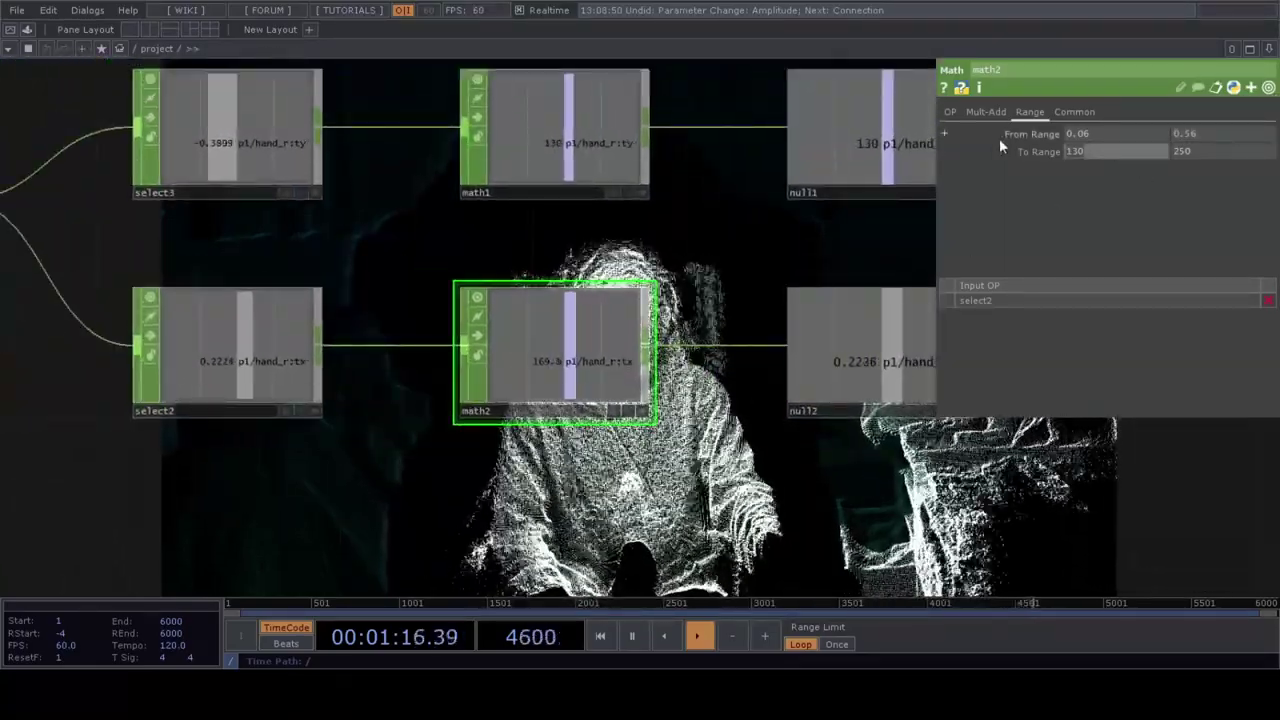
text(0)
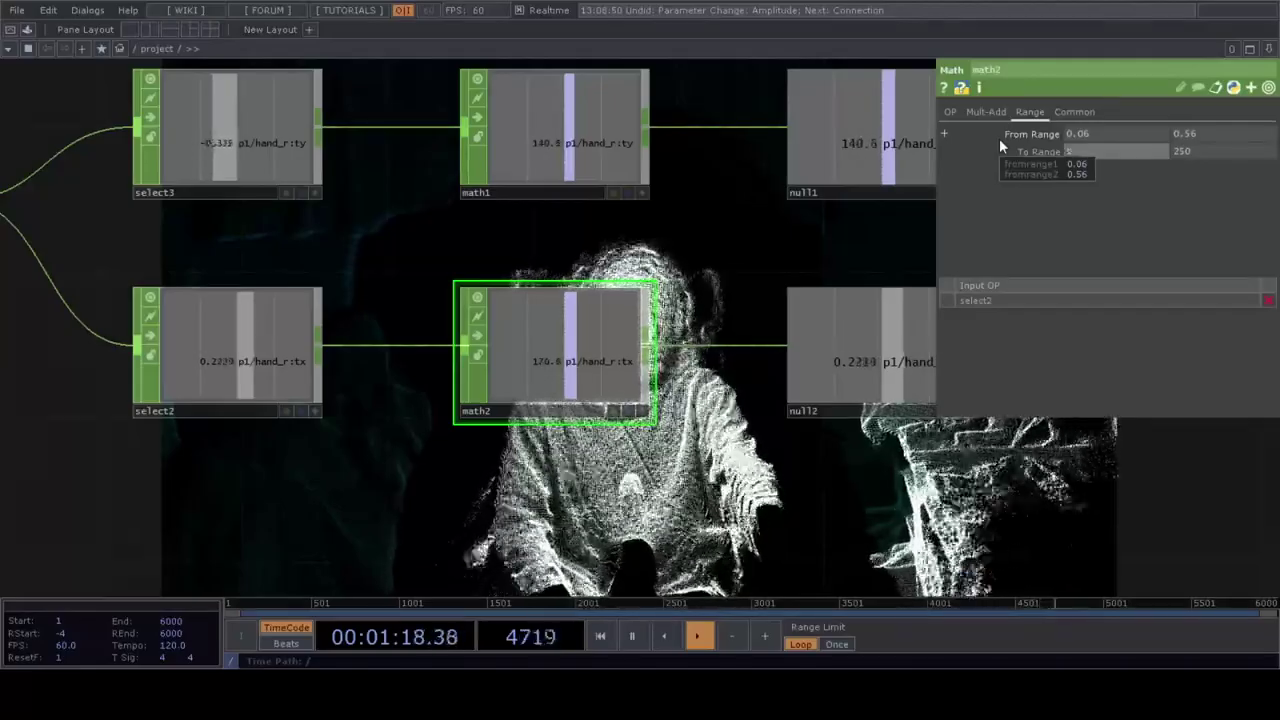
click(1214, 151)
key(Tab)
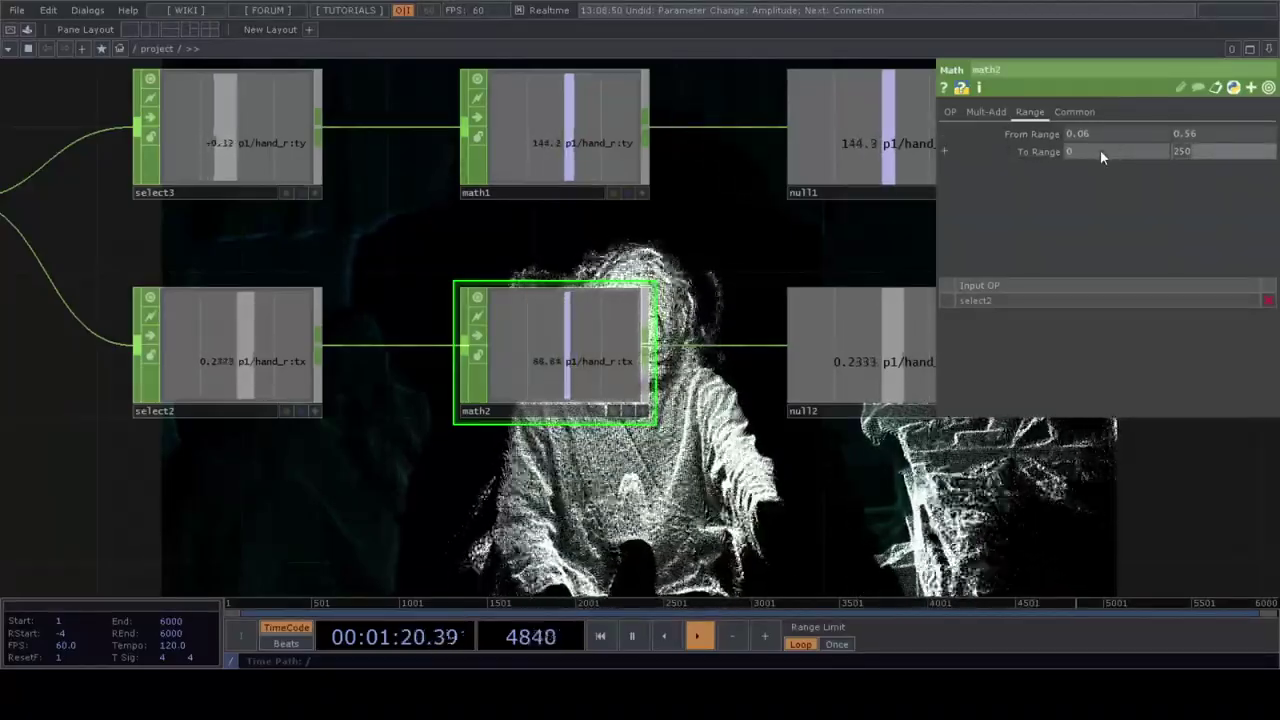
text(10)
key(Return)
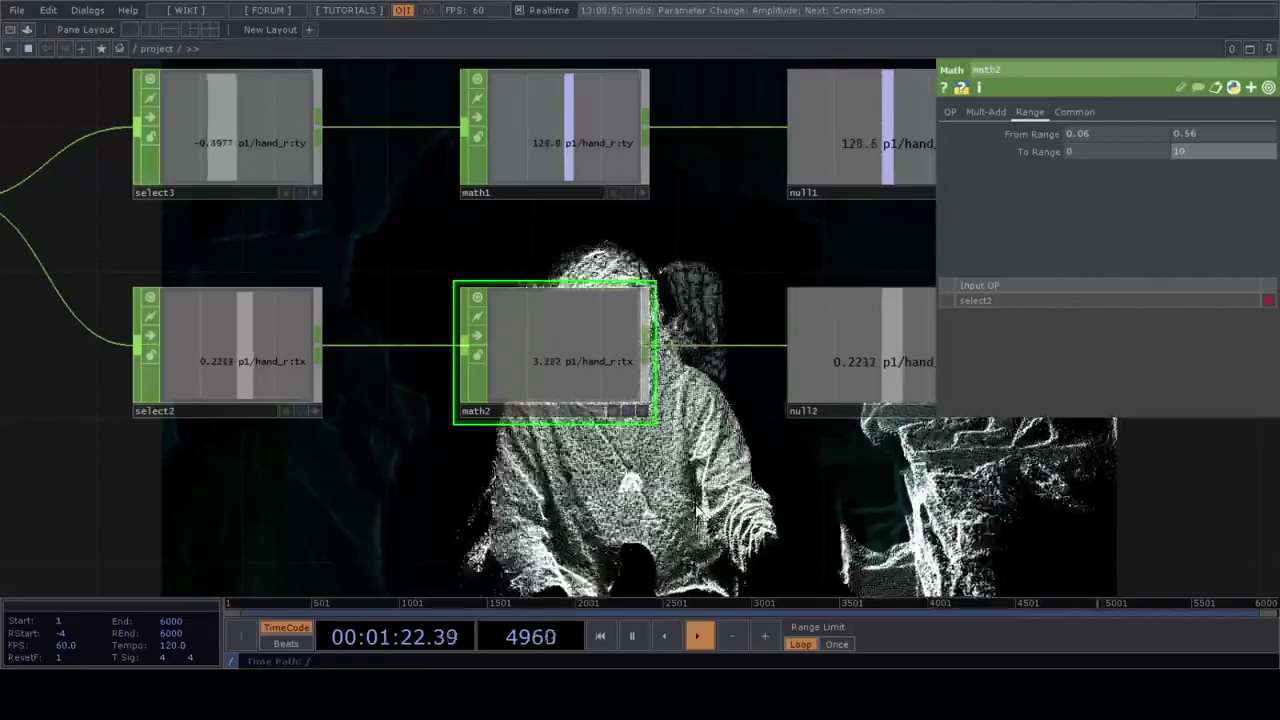
Step: Delete the copied Null below null1 and place a new Null CHOP after math2
drag(697, 511, 543, 501)
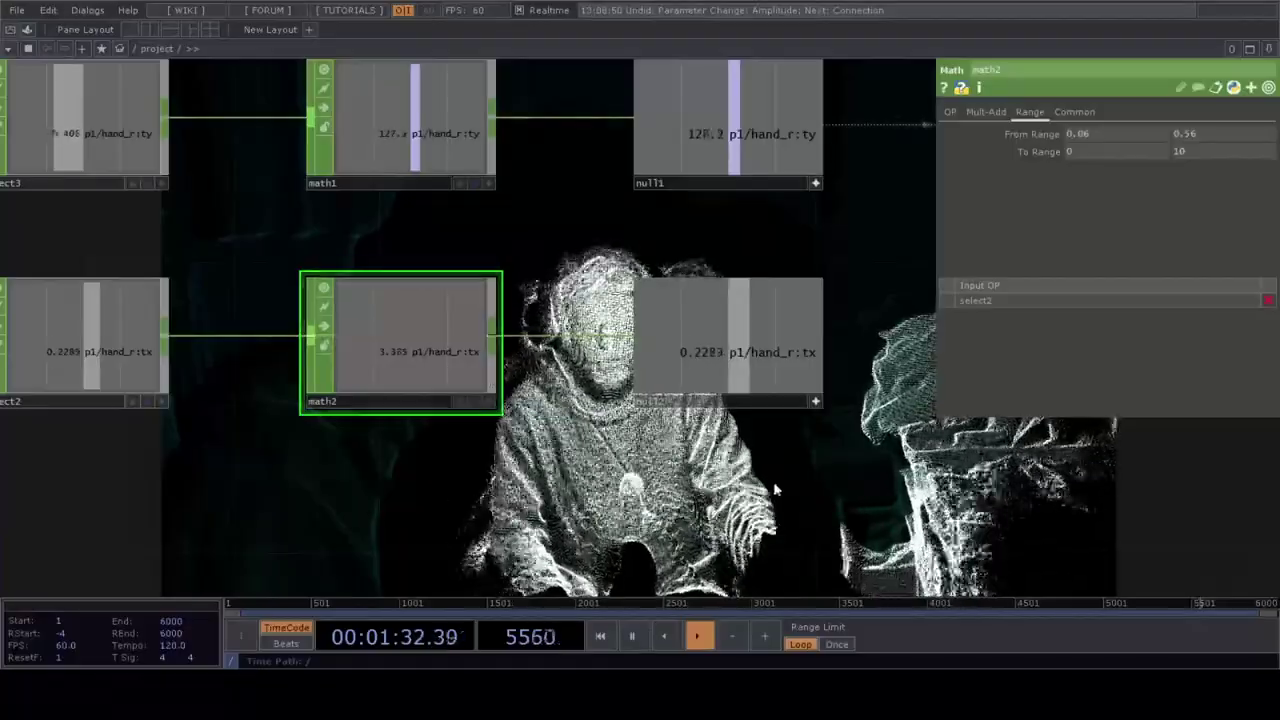
click(666, 280)
key(Delete)
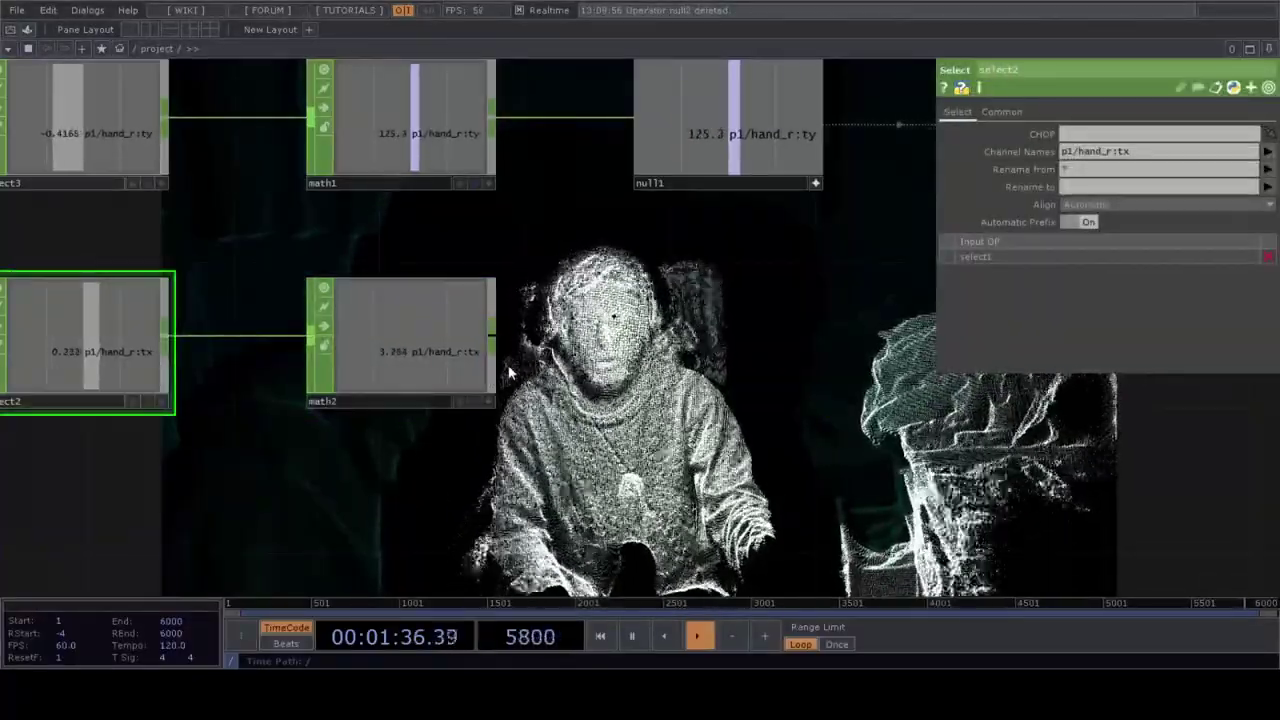
click(730, 355)
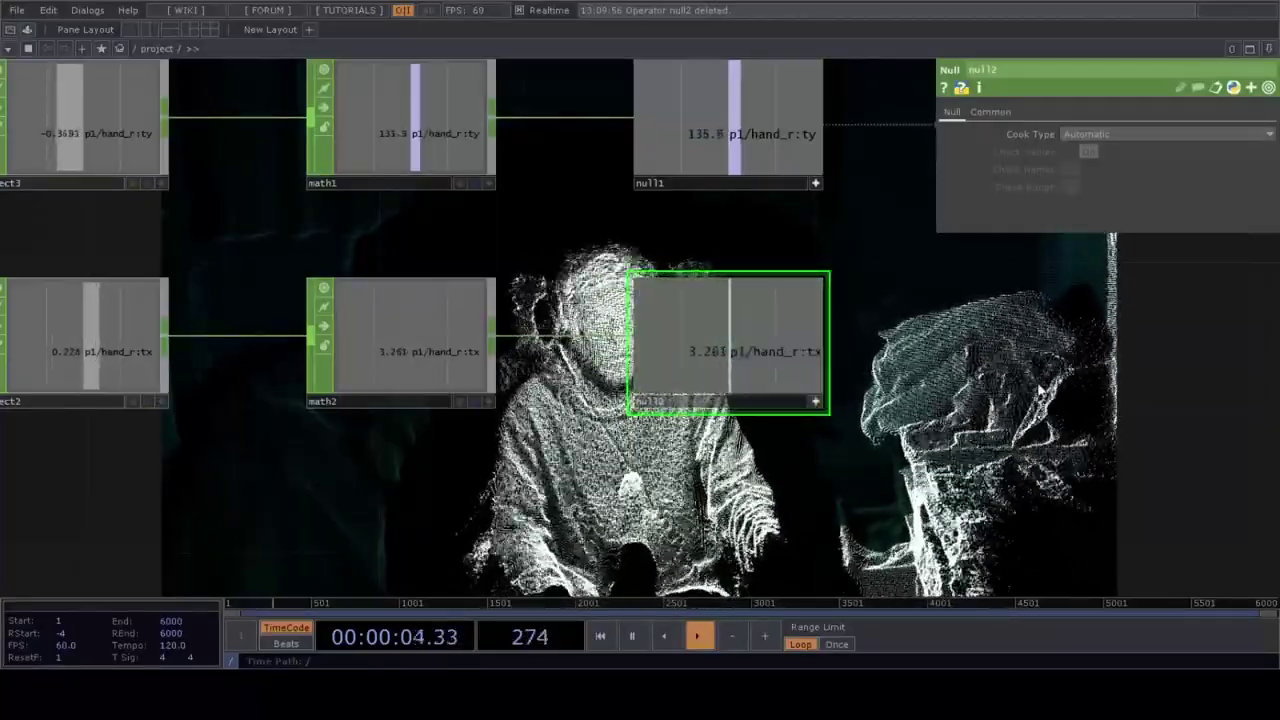
Step: Export null2's right-hand tx channel to the Amplitude of audioosci1
drag(1040, 390, 730, 416)
scroll(730, 416, down, 3)
click(787, 262)
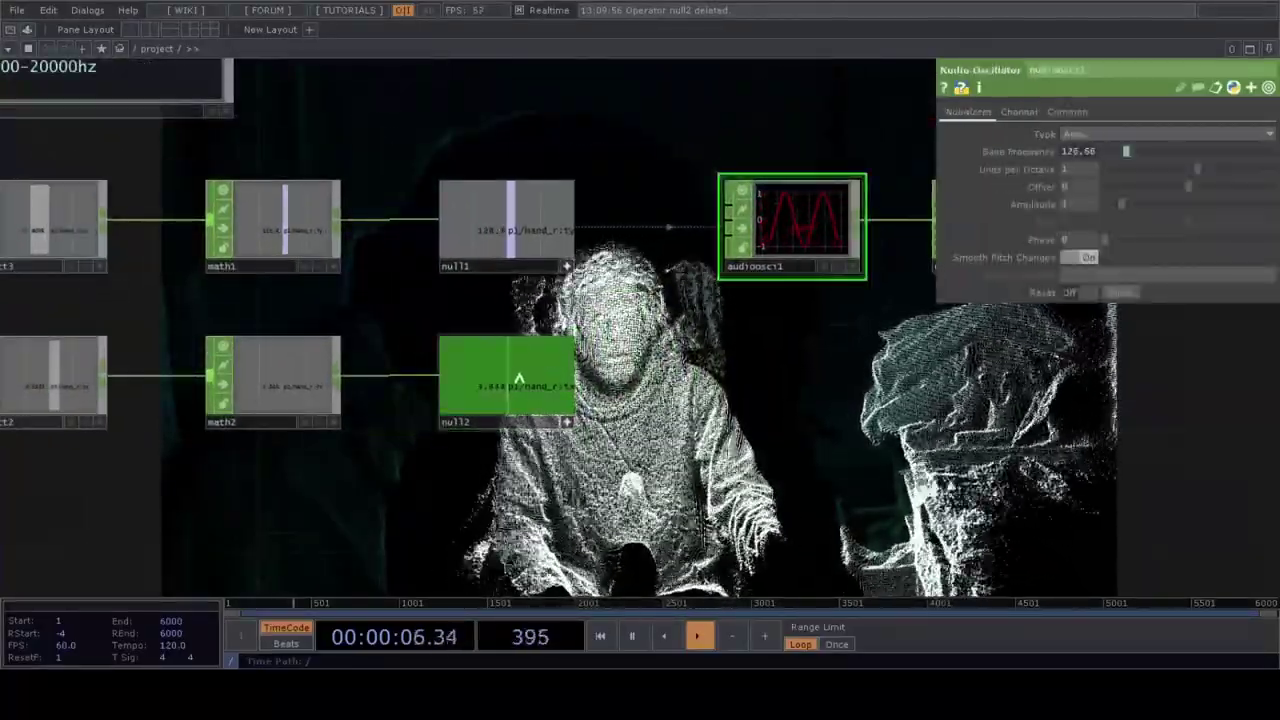
drag(519, 380, 1083, 204)
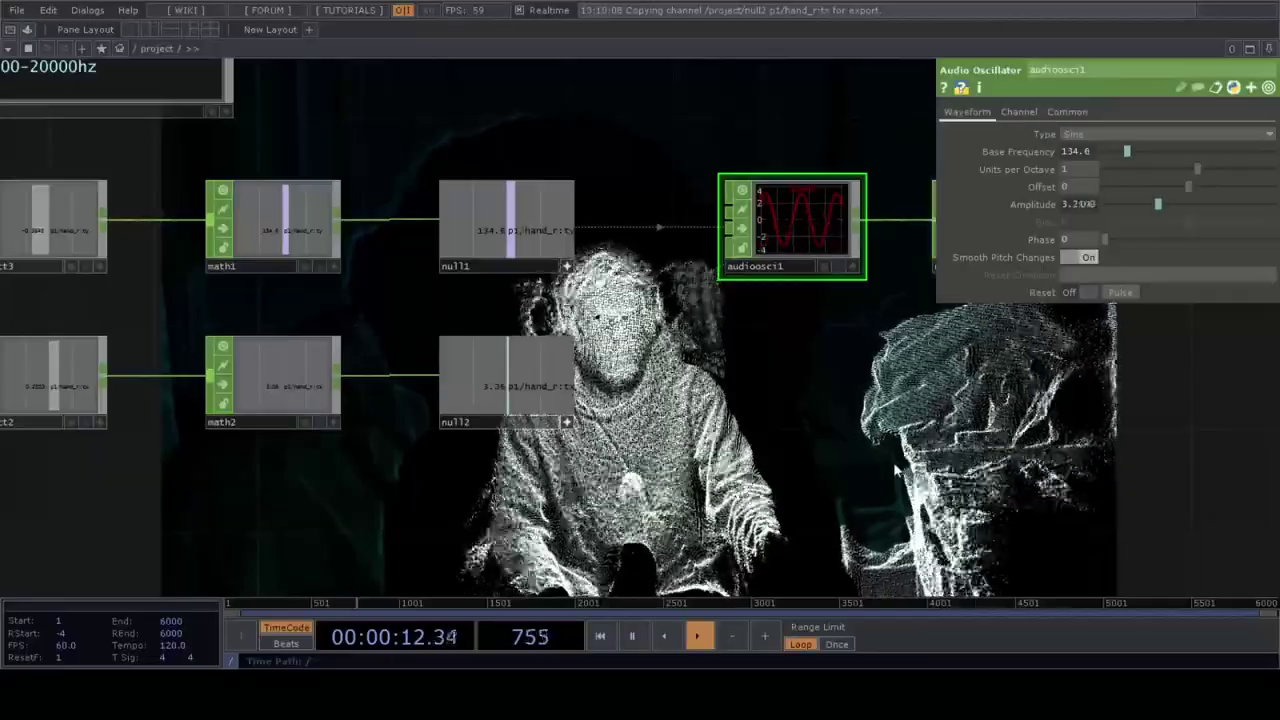
Step: Activate audiodevout1 to test the sound with the hand-controlled frequency and amplitude, and pause the timeline
drag(891, 462, 792, 461)
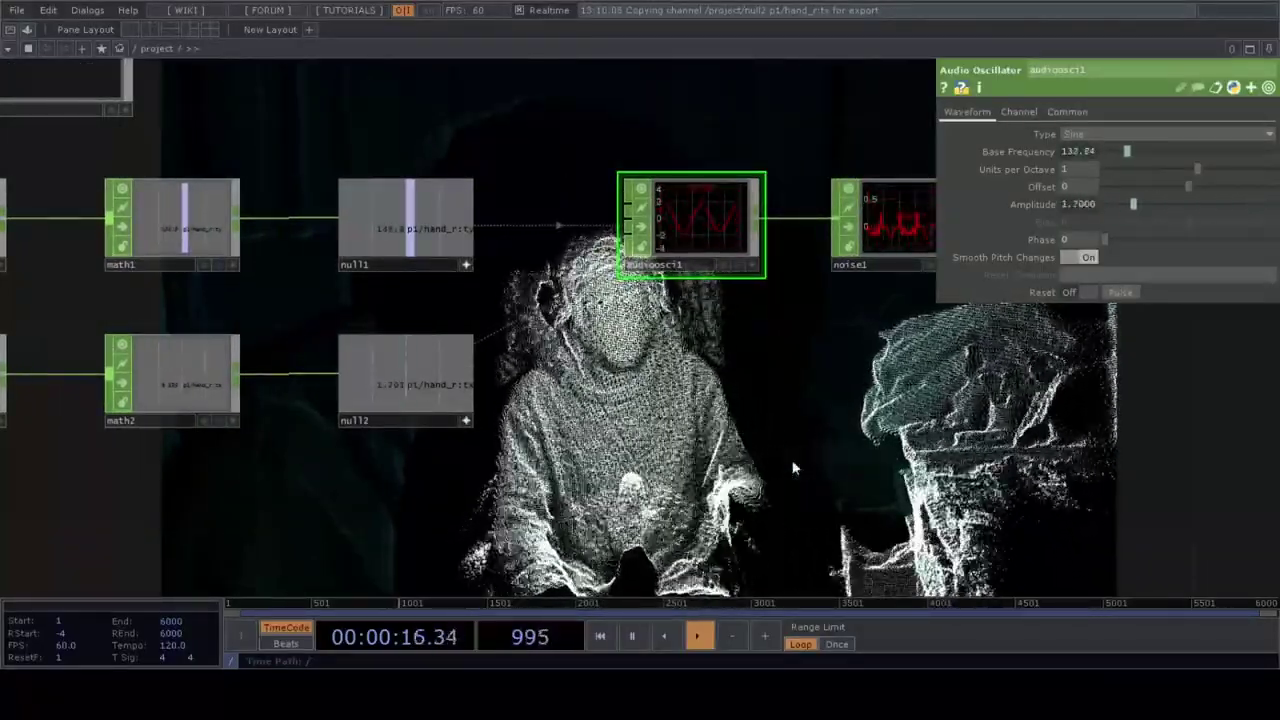
drag(893, 409, 482, 411)
scroll(717, 375, down, 2)
scroll(710, 368, down, 1)
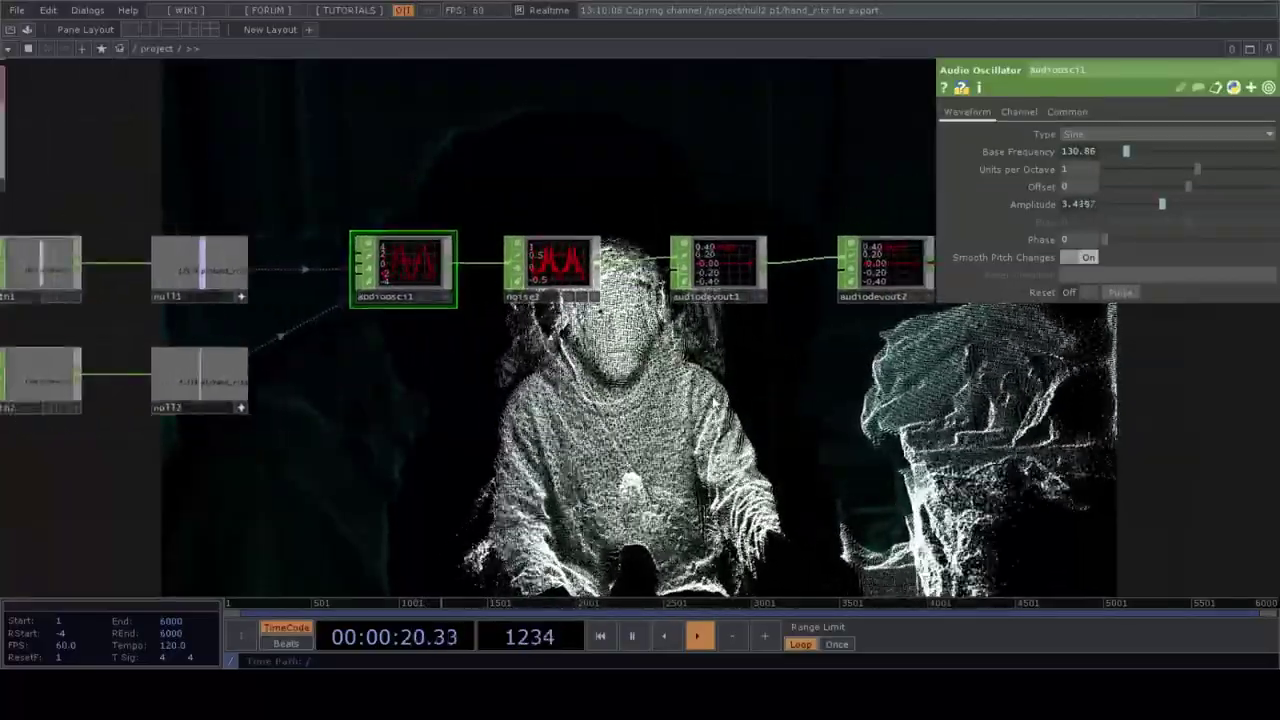
drag(700, 403, 660, 391)
right_drag(676, 371, 885, 198)
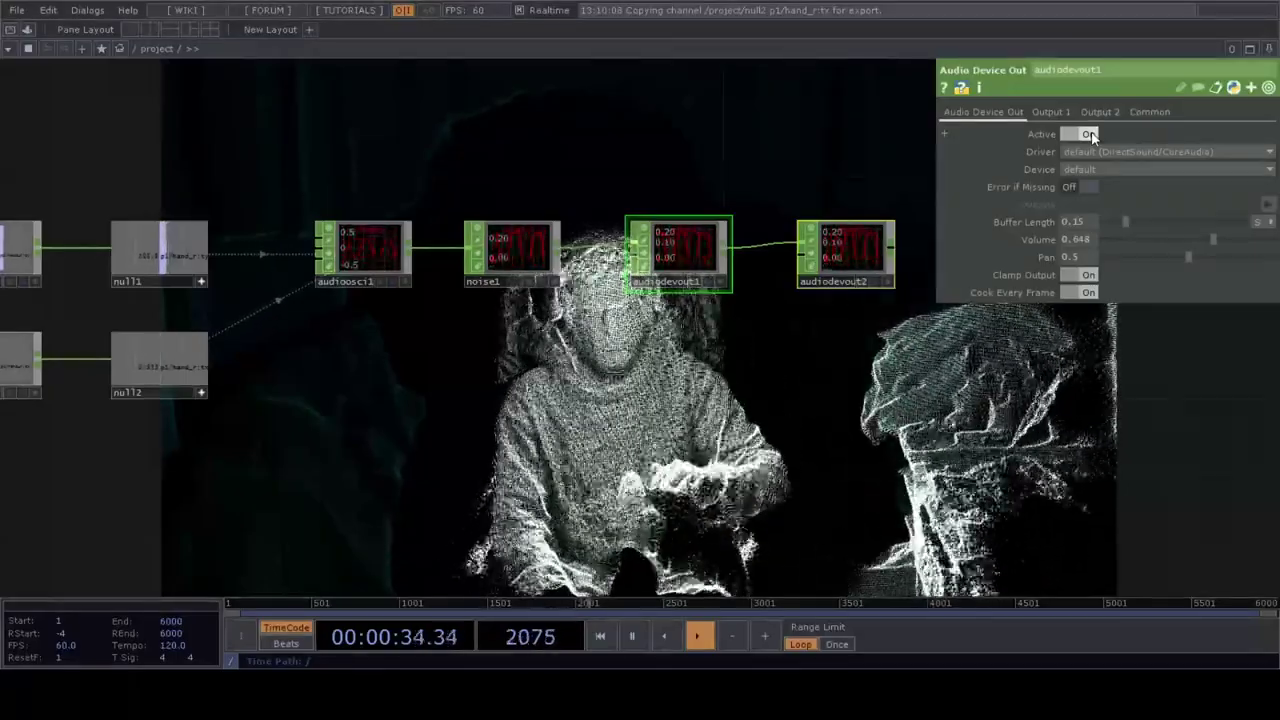
click(632, 636)
Step: Deactivate audiodevout1 and resume timeline playback
drag(657, 455, 680, 449)
drag(557, 470, 692, 452)
scroll(692, 454, down, 3)
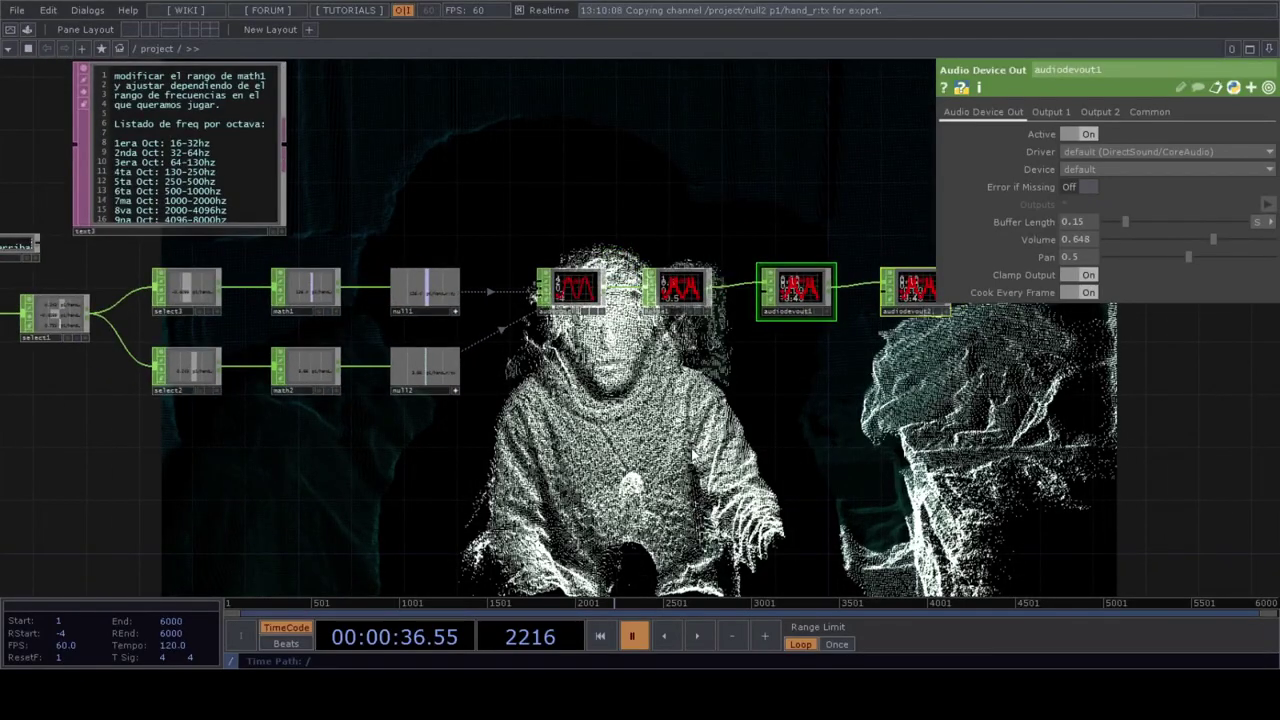
drag(828, 455, 683, 455)
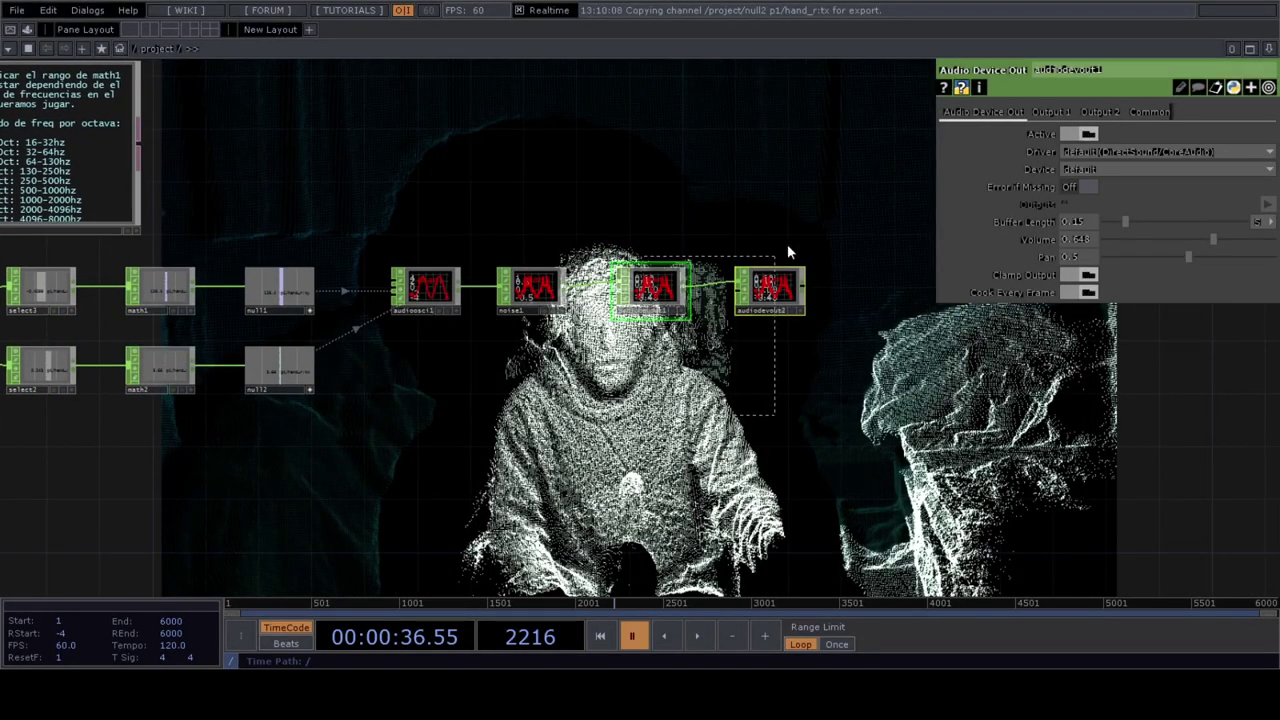
click(699, 636)
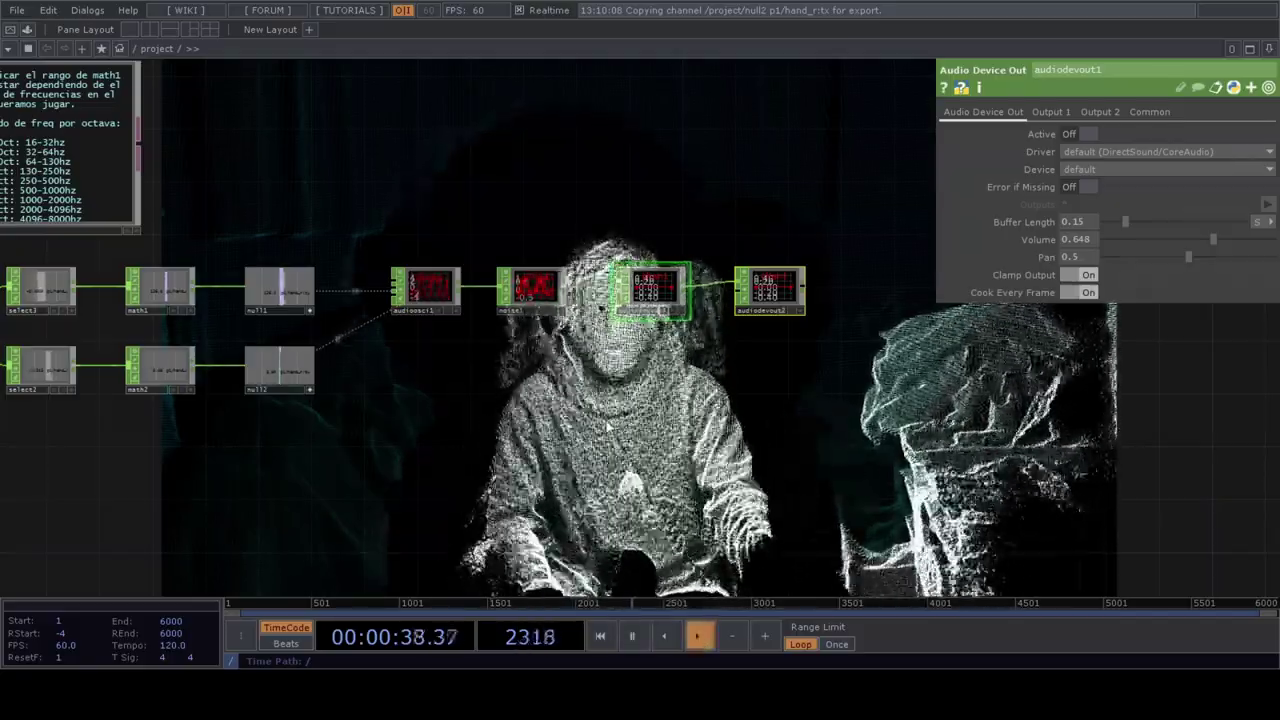
Step: Look over the whole right-hand network from the Kinect CHOP to the audio outputs
mouse_move(362, 405)
mouse_down()
mouse_move(322, 405)
mouse_move(380, 423)
mouse_up()
right_drag(401, 429, 815, 198)
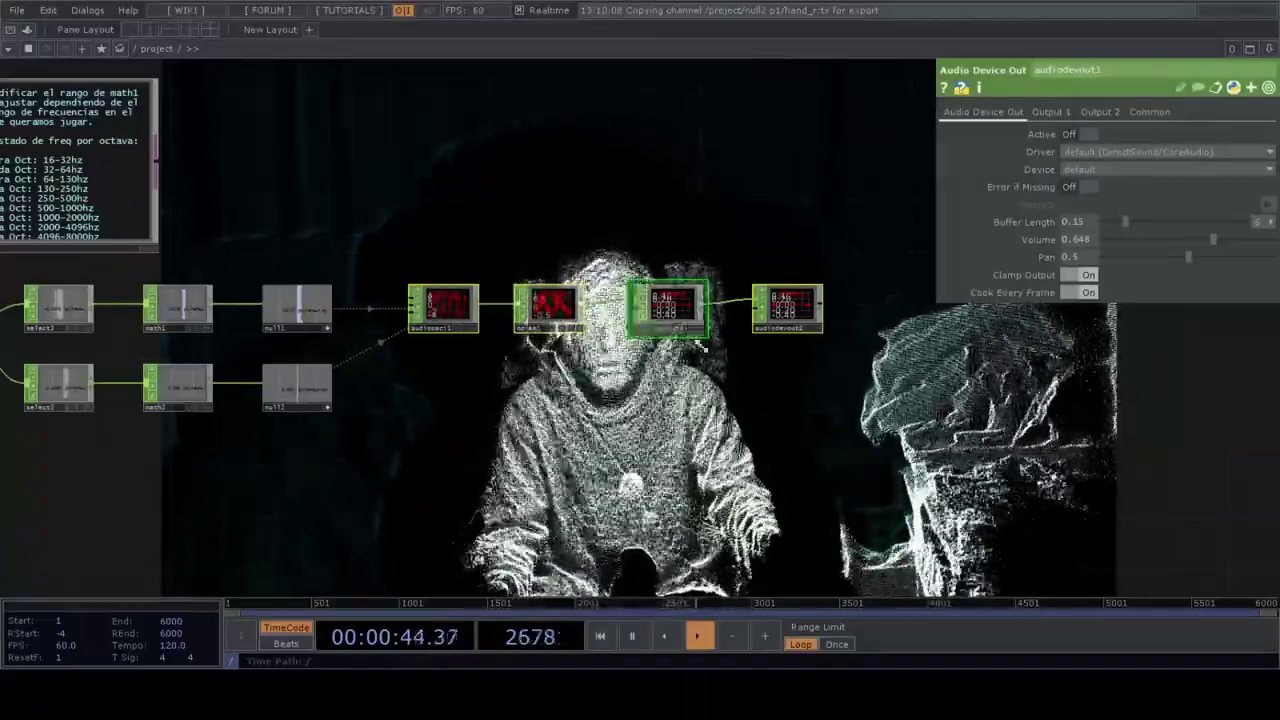
drag(525, 418, 553, 409)
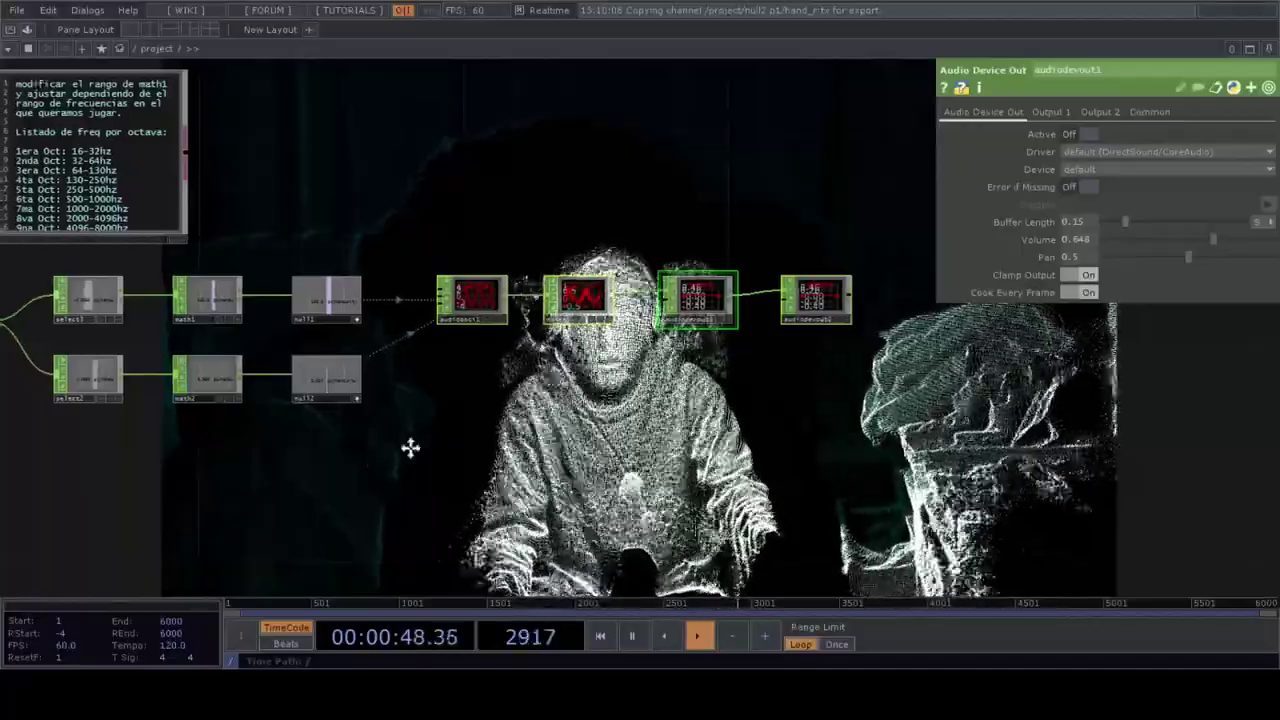
drag(410, 447, 571, 430)
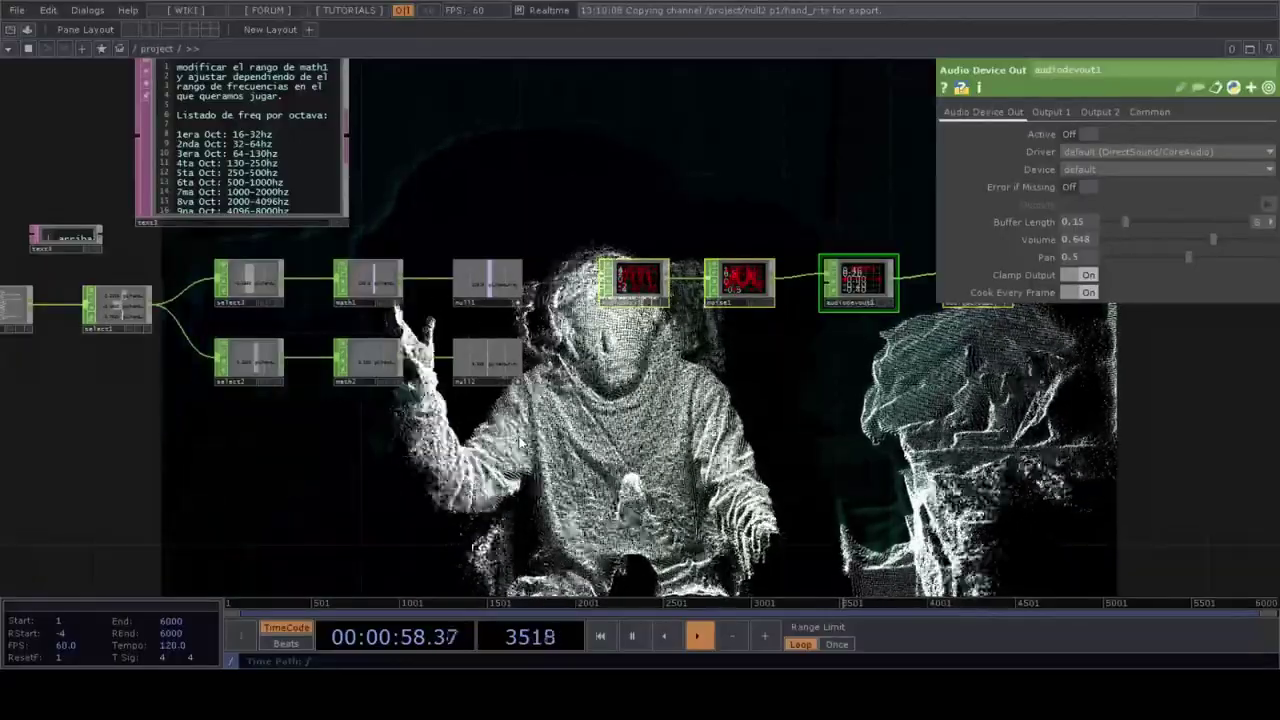
drag(745, 401, 691, 390)
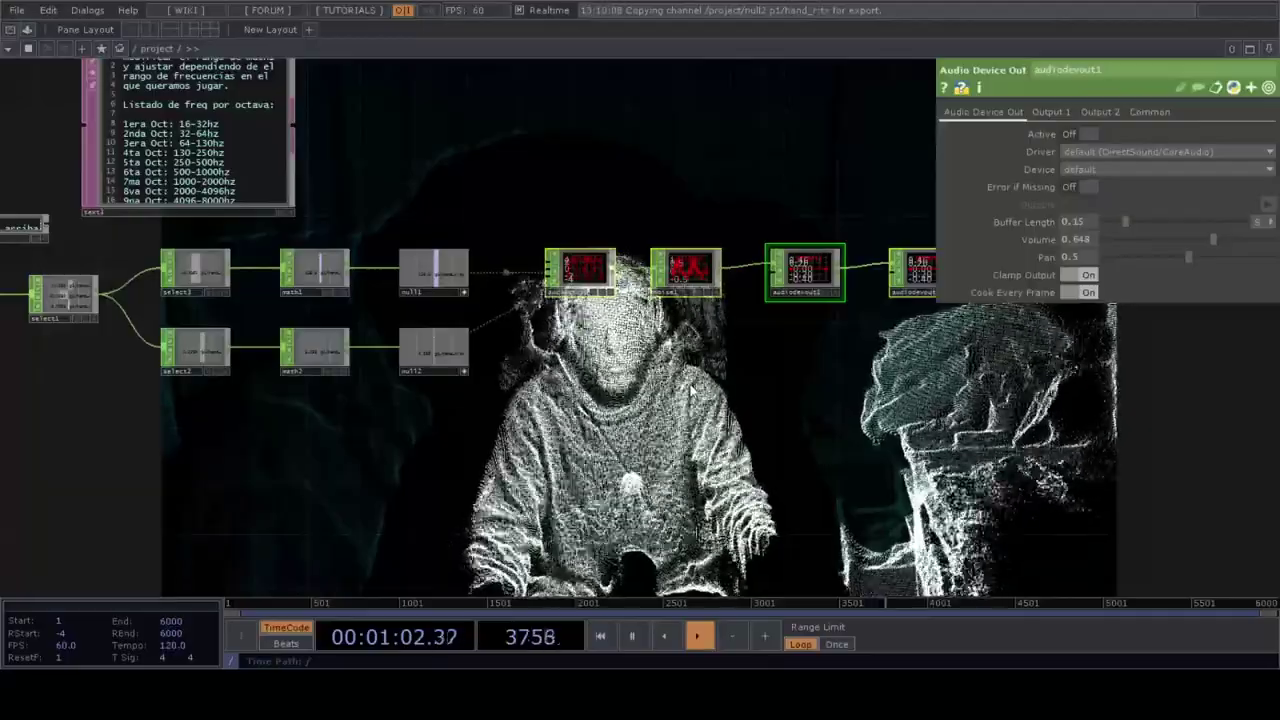
drag(449, 483, 551, 483)
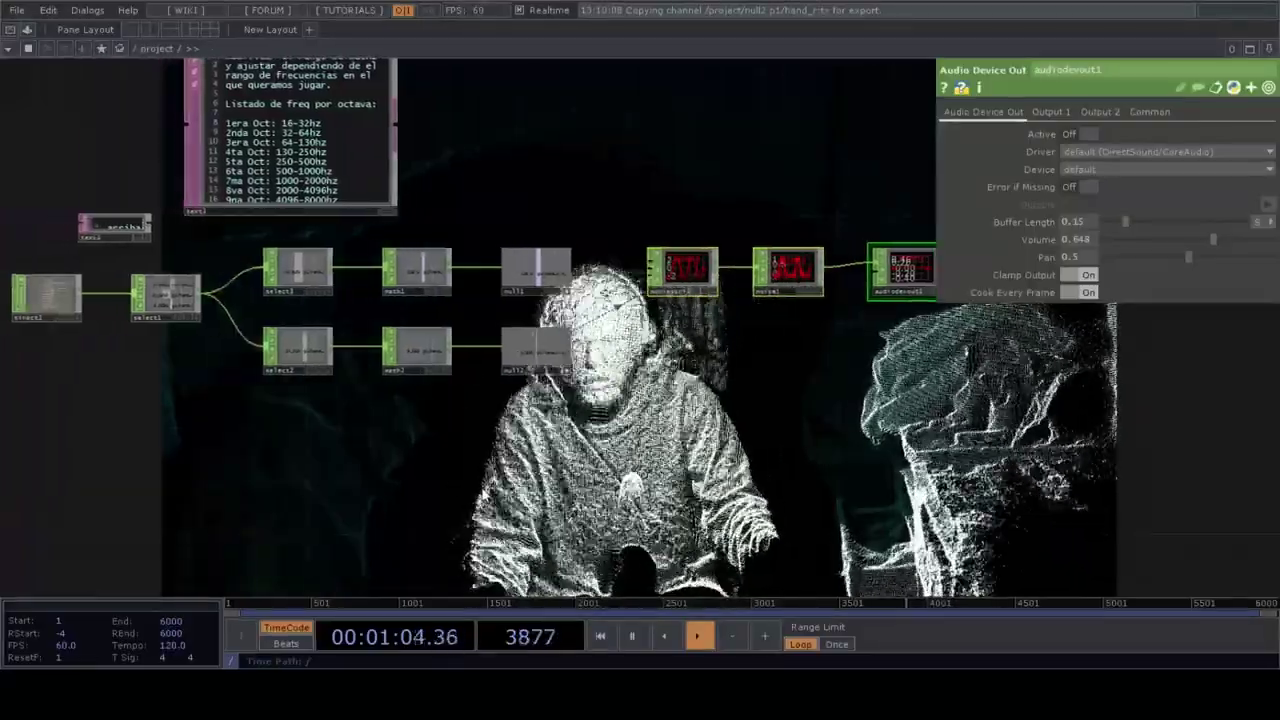
drag(325, 496, 388, 497)
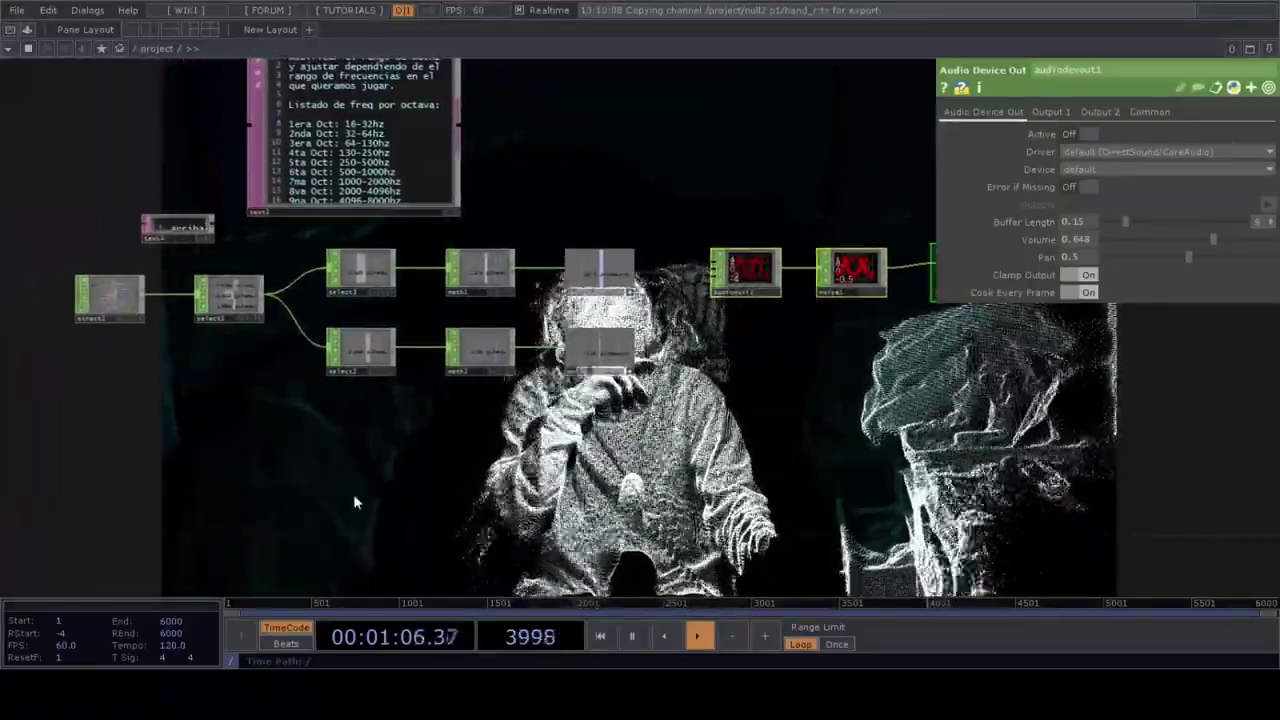
Step: Duplicate the whole chain from select1 to audiodevout2, leaving out the Kinect CHOP, and place the copy below the original
scroll(229, 447, down, 5)
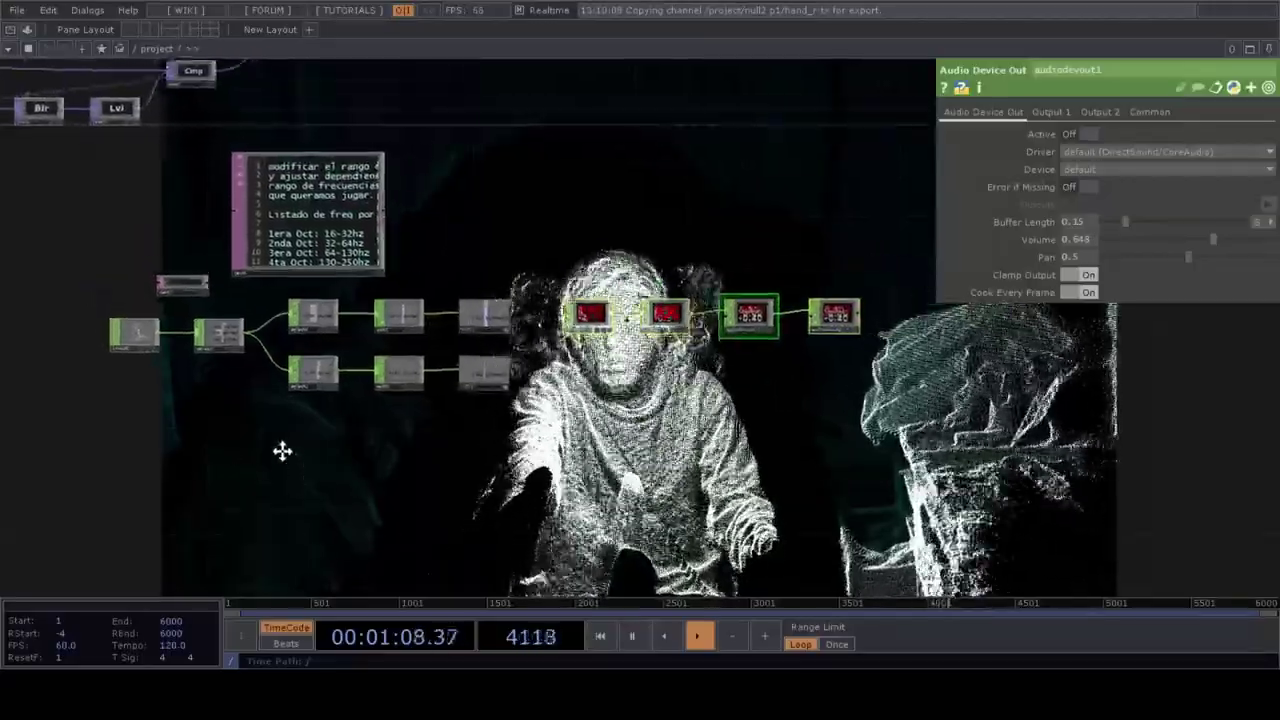
drag(190, 419, 655, 287)
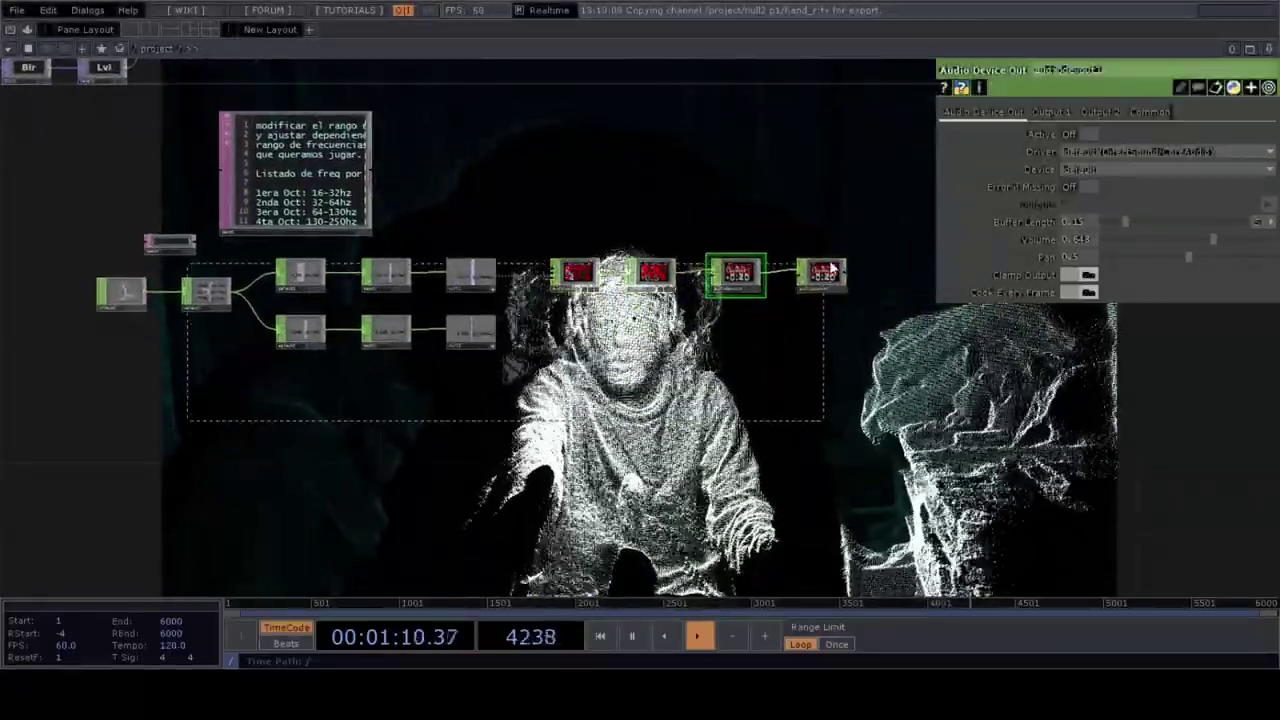
drag(830, 267, 843, 262)
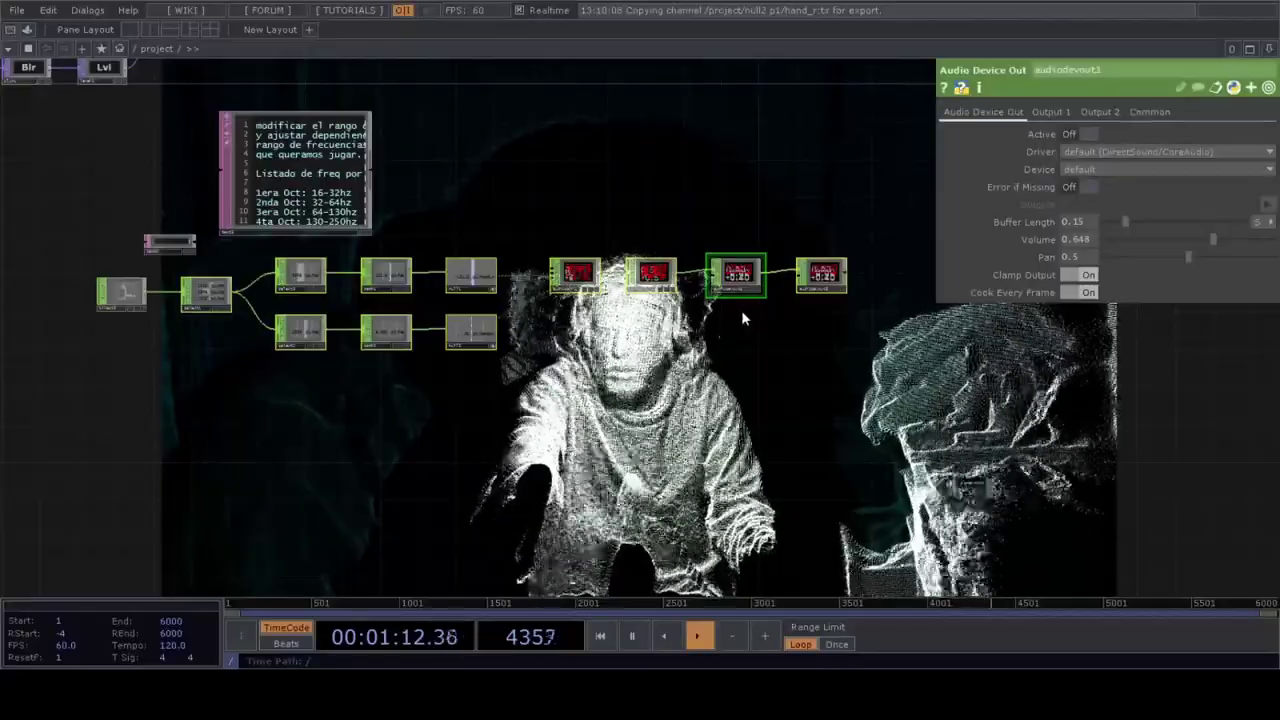
key(ctrl+c)
key(ctrl+v)
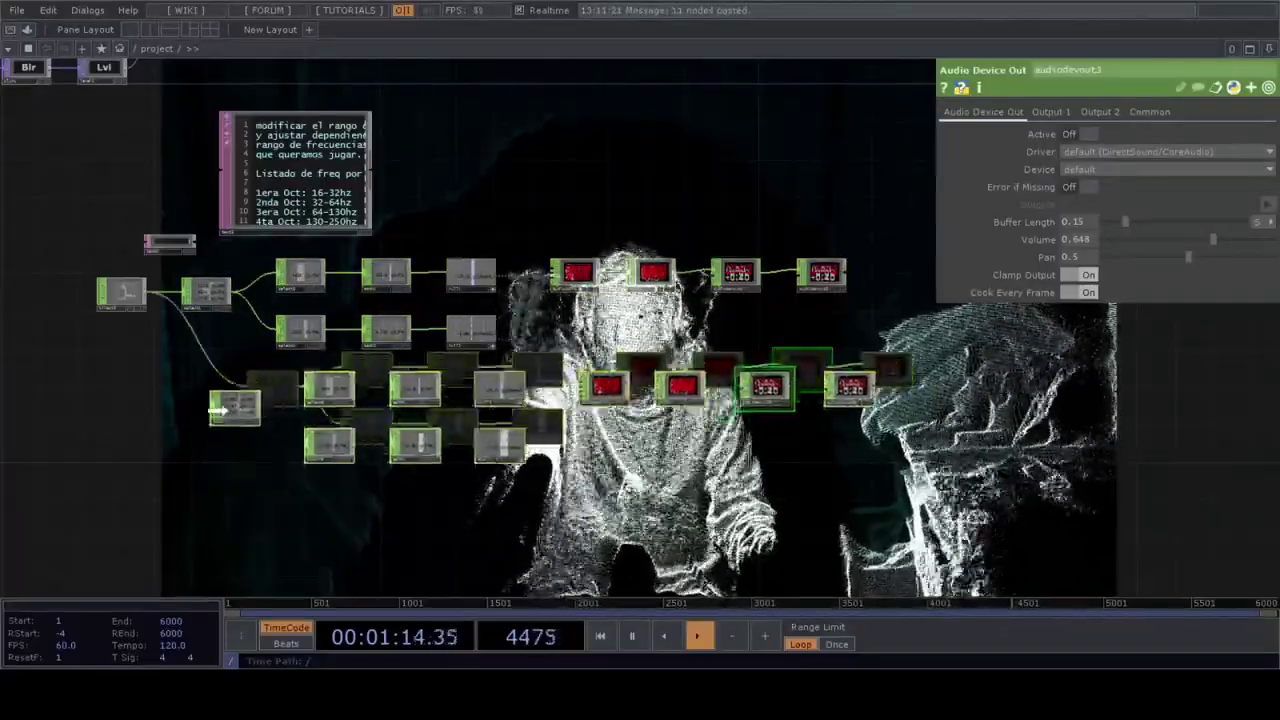
Step: Position the duplicated chain below the original right-hand chain, leaving a clear gap between the two
click(249, 433)
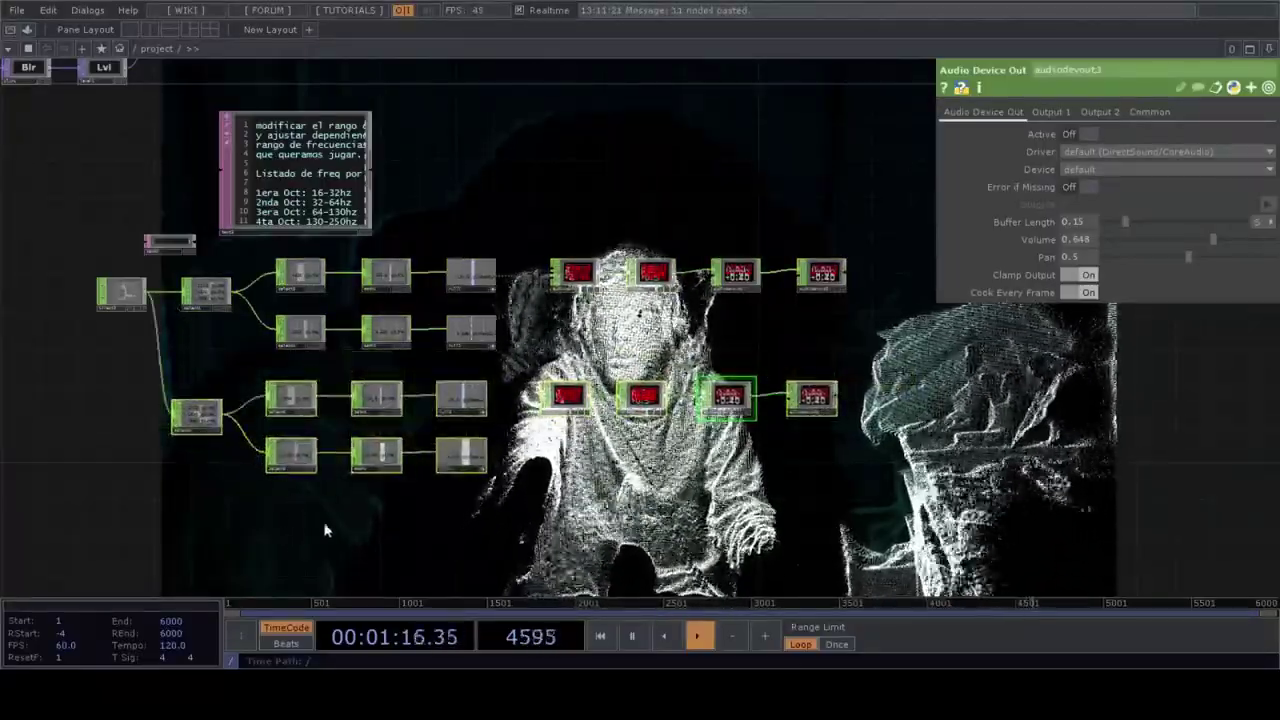
drag(326, 529, 411, 471)
drag(285, 368, 304, 387)
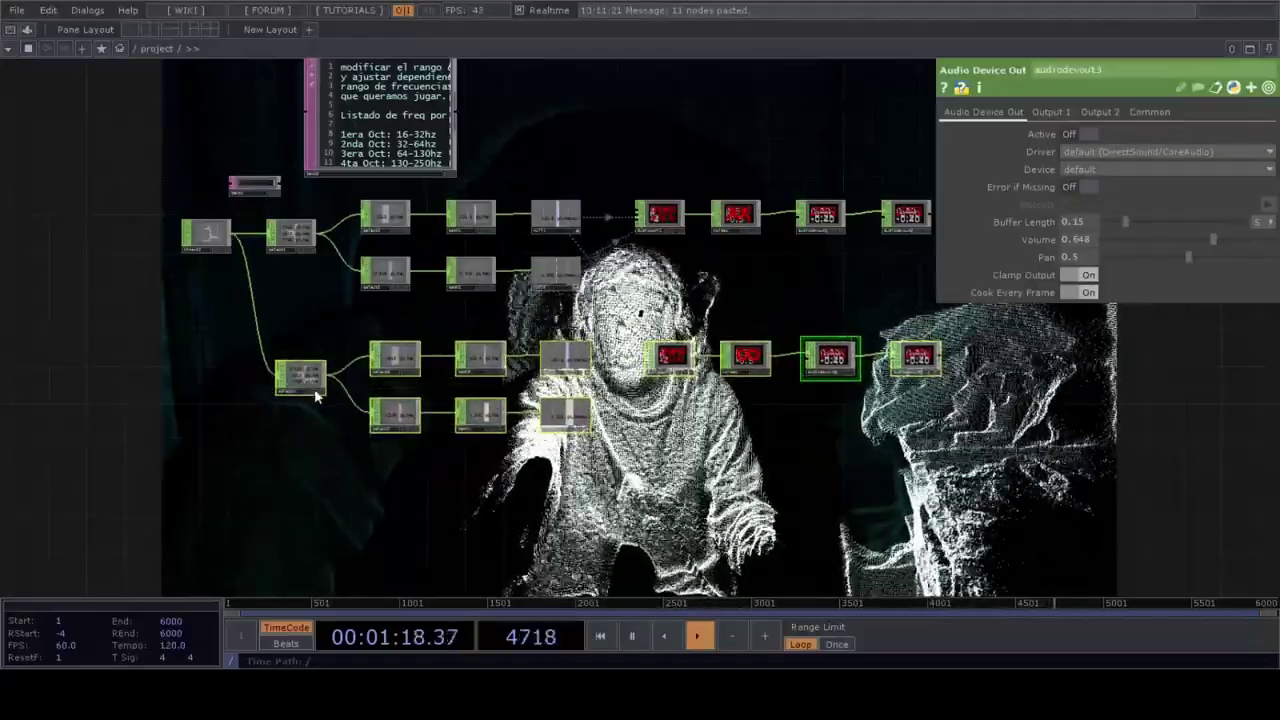
Step: Set select4's channel names to *hand_l* so the duplicated chain uses the left hand
scroll(313, 385, up, 5)
click(296, 375)
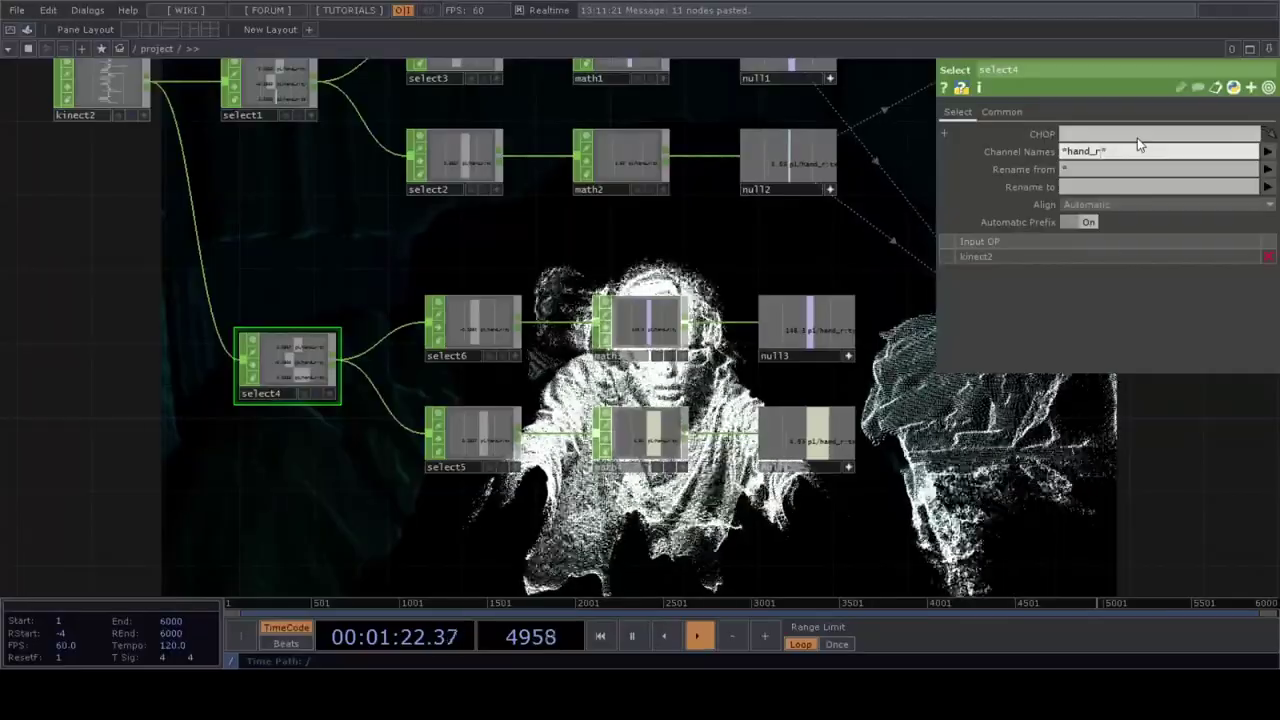
key(BackSpace)
text(l)
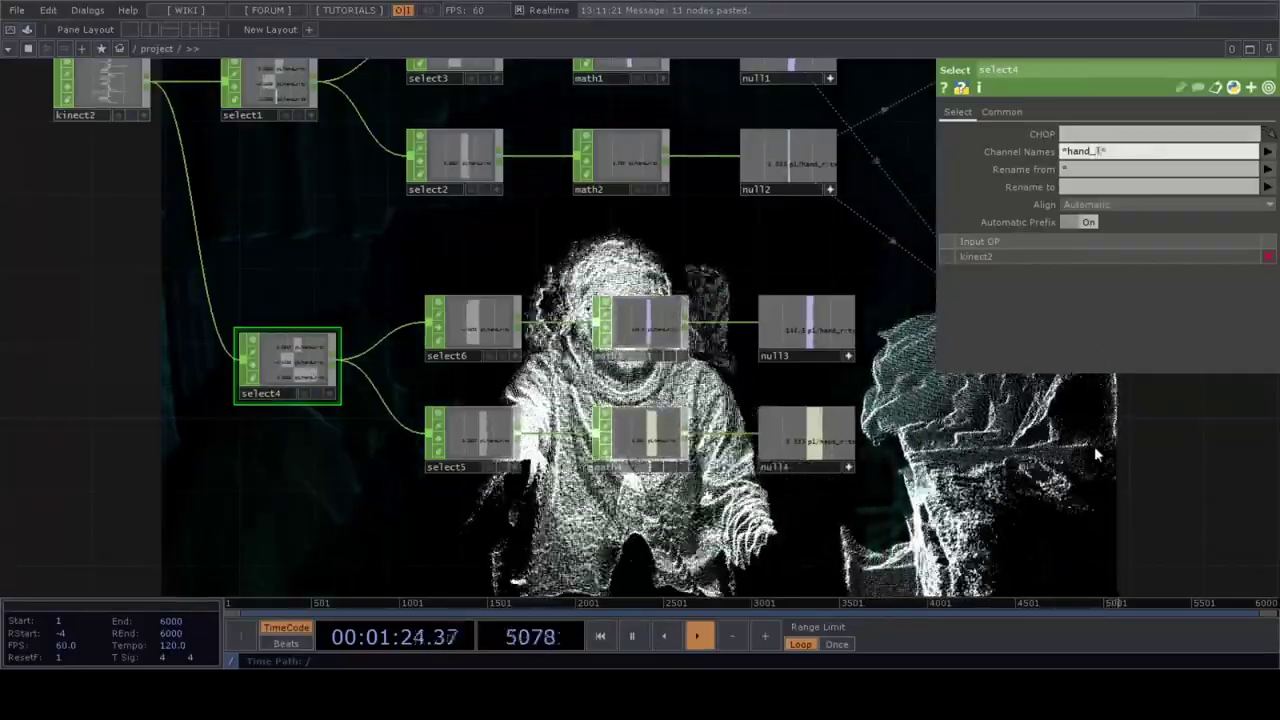
Step: Add the channel p1/hand_l:ty to select6's channel names
scroll(471, 318, up, 2)
click(472, 318)
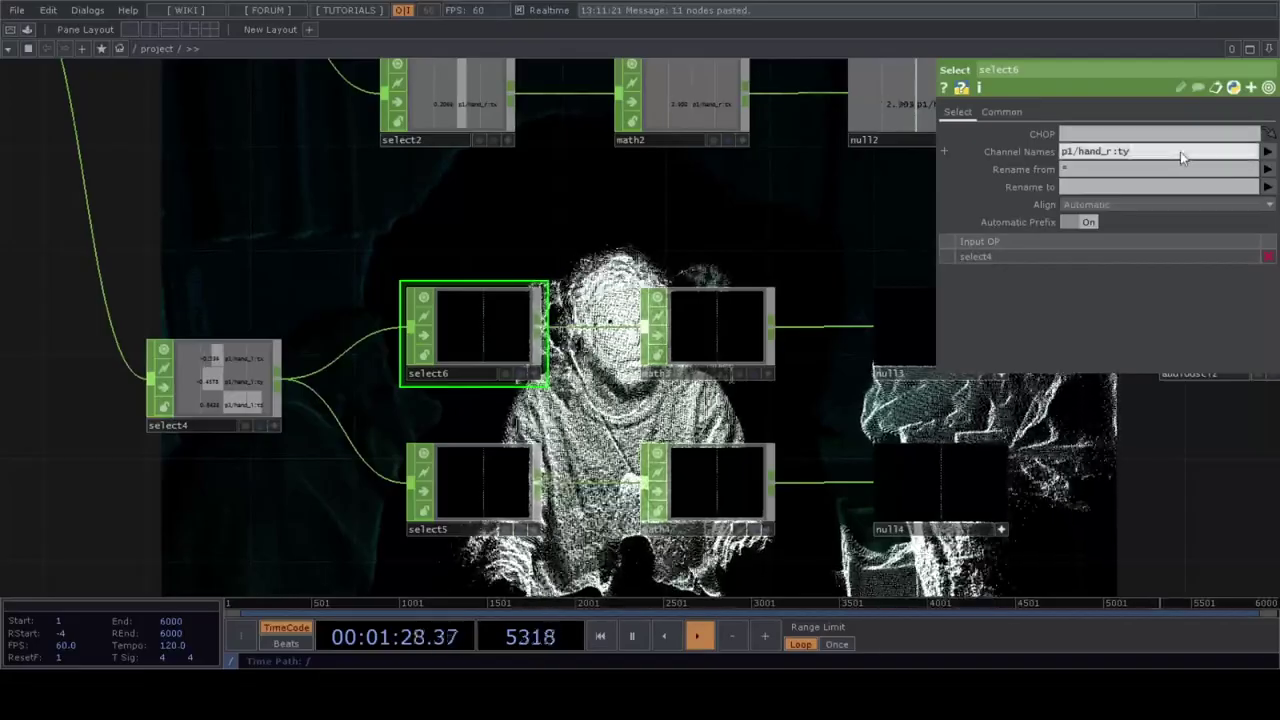
click(1266, 152)
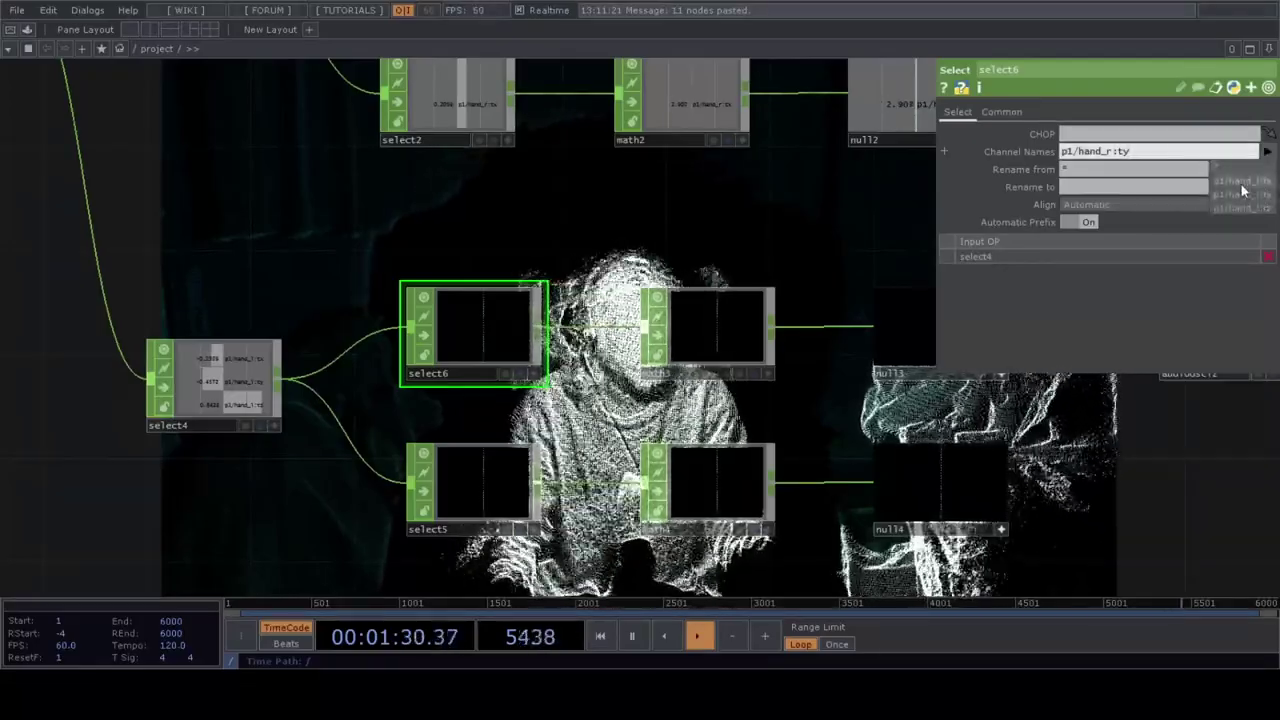
click(1247, 195)
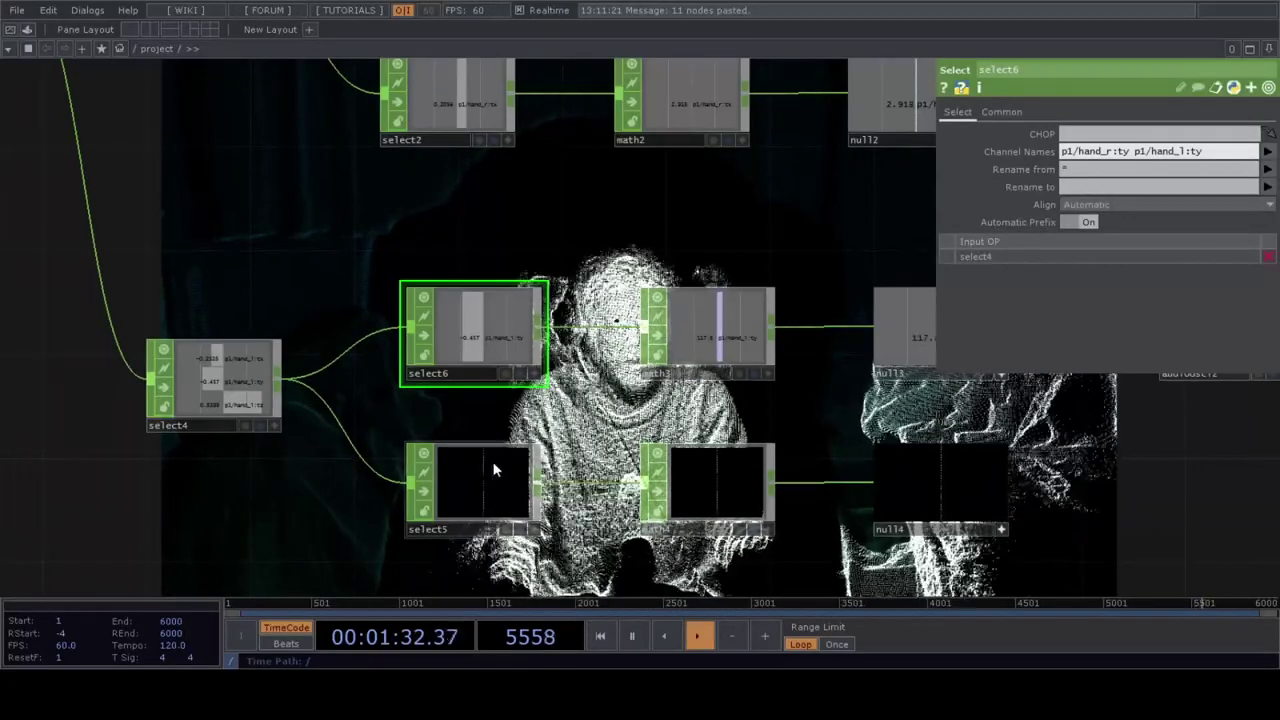
Step: Add the channel p1/hand_l:tx to select5's channel names
click(493, 469)
click(1267, 152)
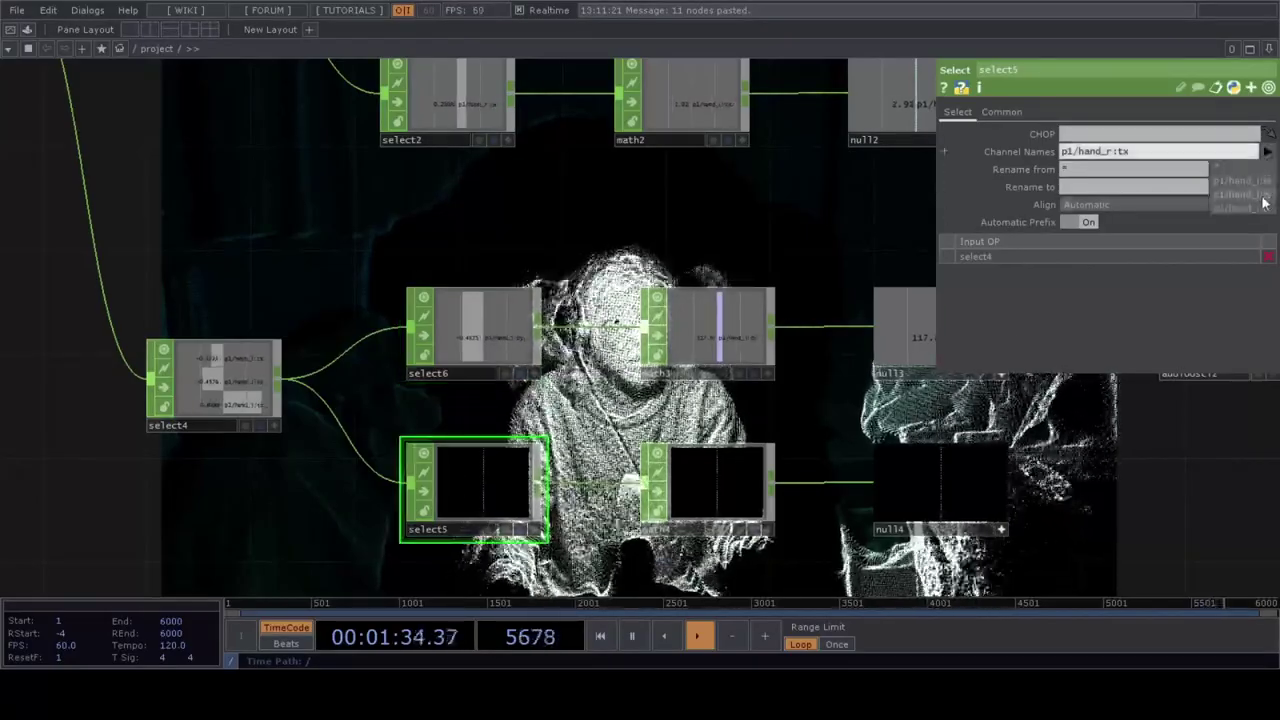
click(1245, 180)
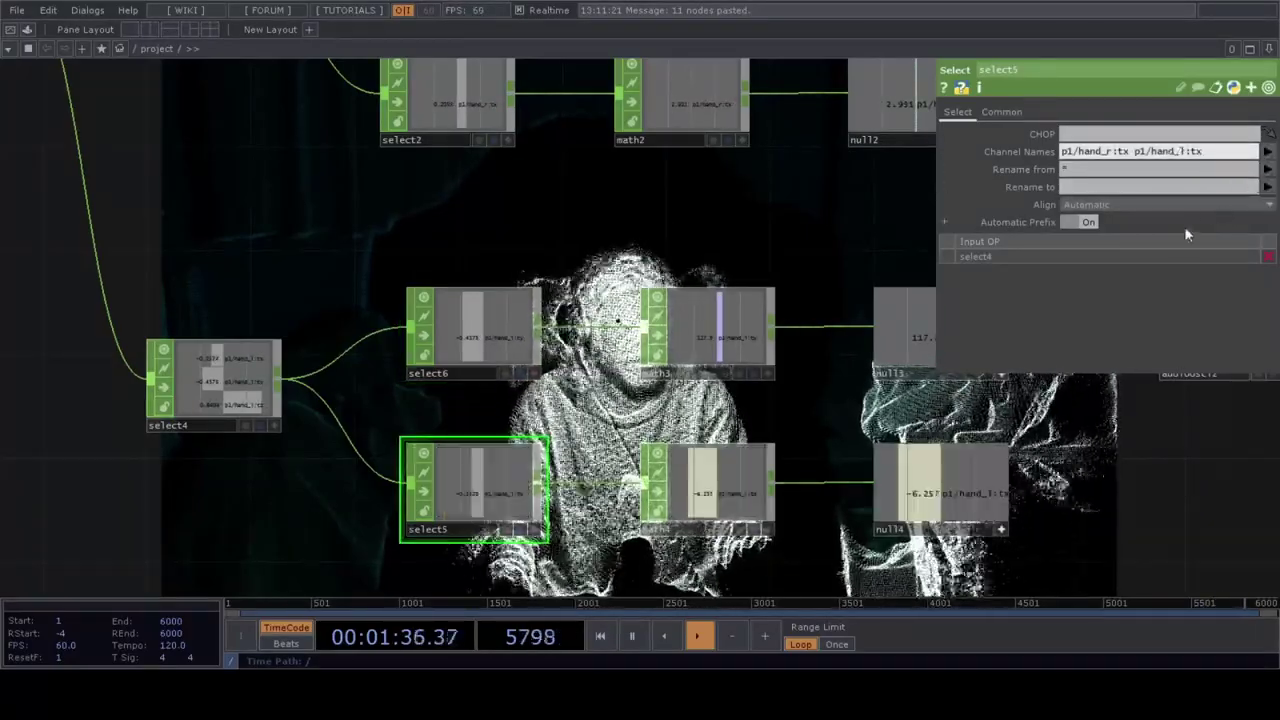
Step: Switch audioosci2's base frequency and amplitude from expressions to the constant values 440 and 1
drag(558, 444, 494, 434)
scroll(466, 416, up, 3)
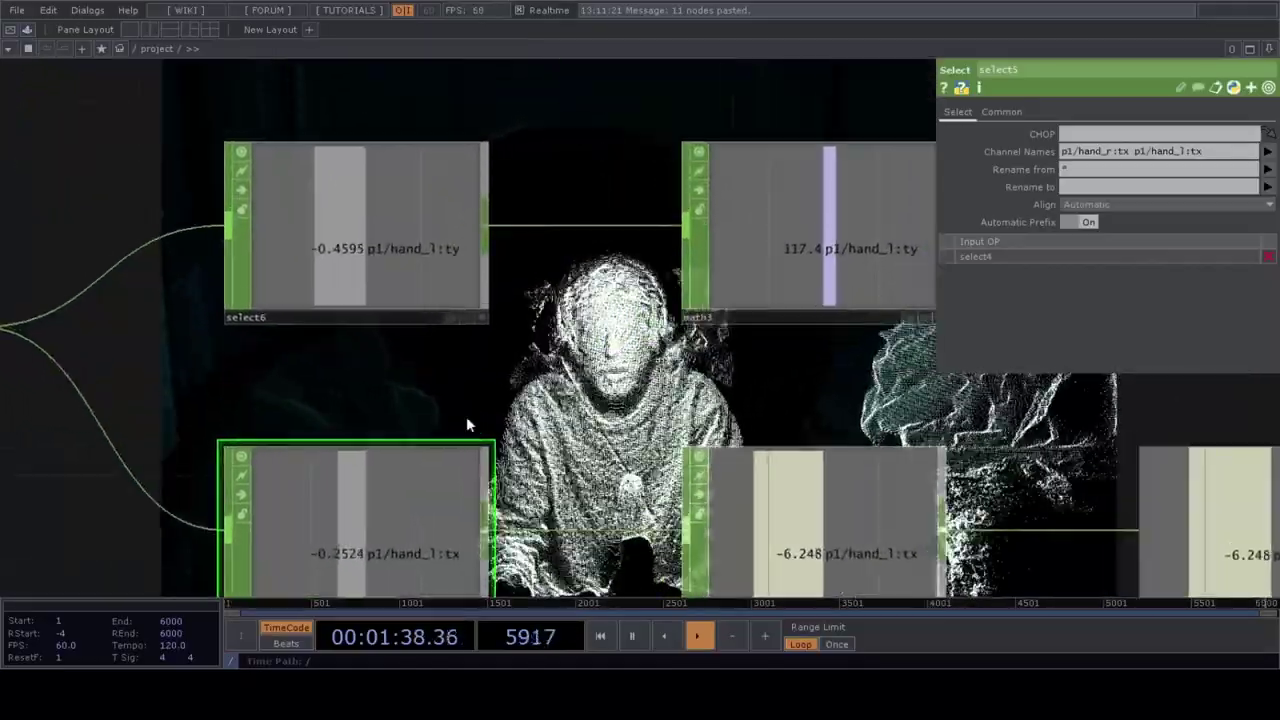
scroll(466, 420, down, 3)
drag(1050, 492, 811, 446)
scroll(855, 470, down, 2)
click(828, 340)
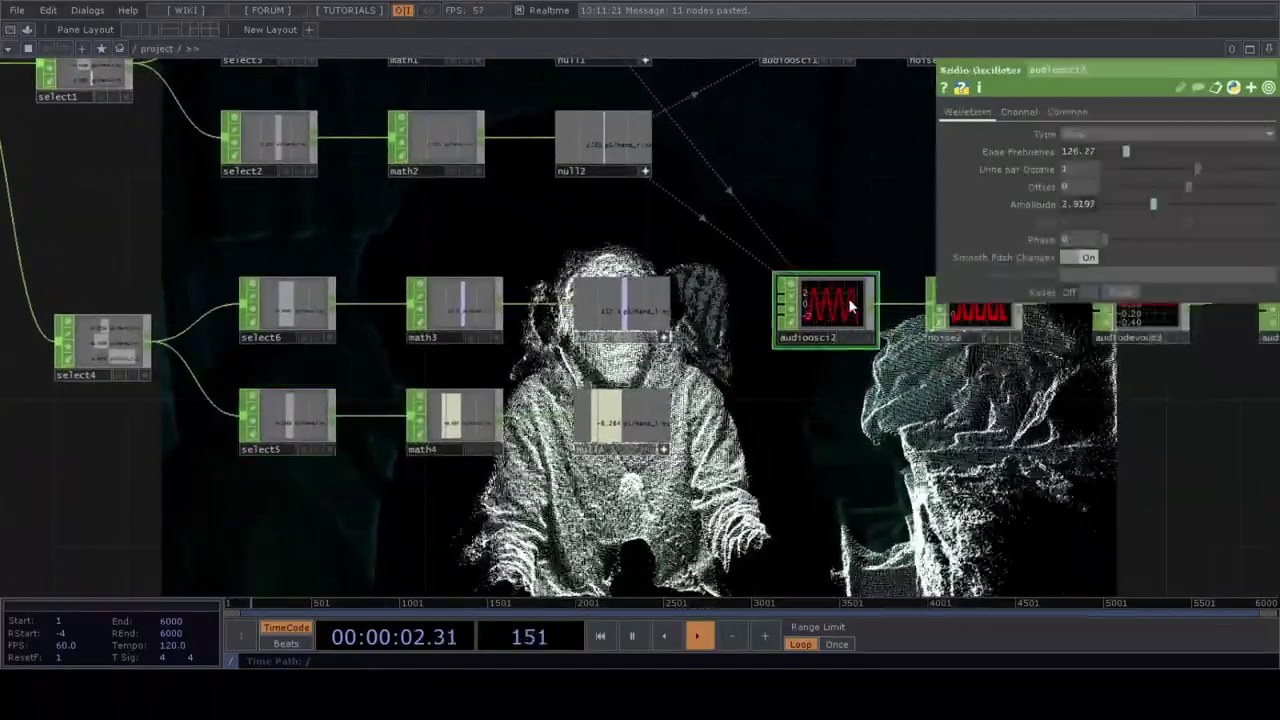
click(1015, 169)
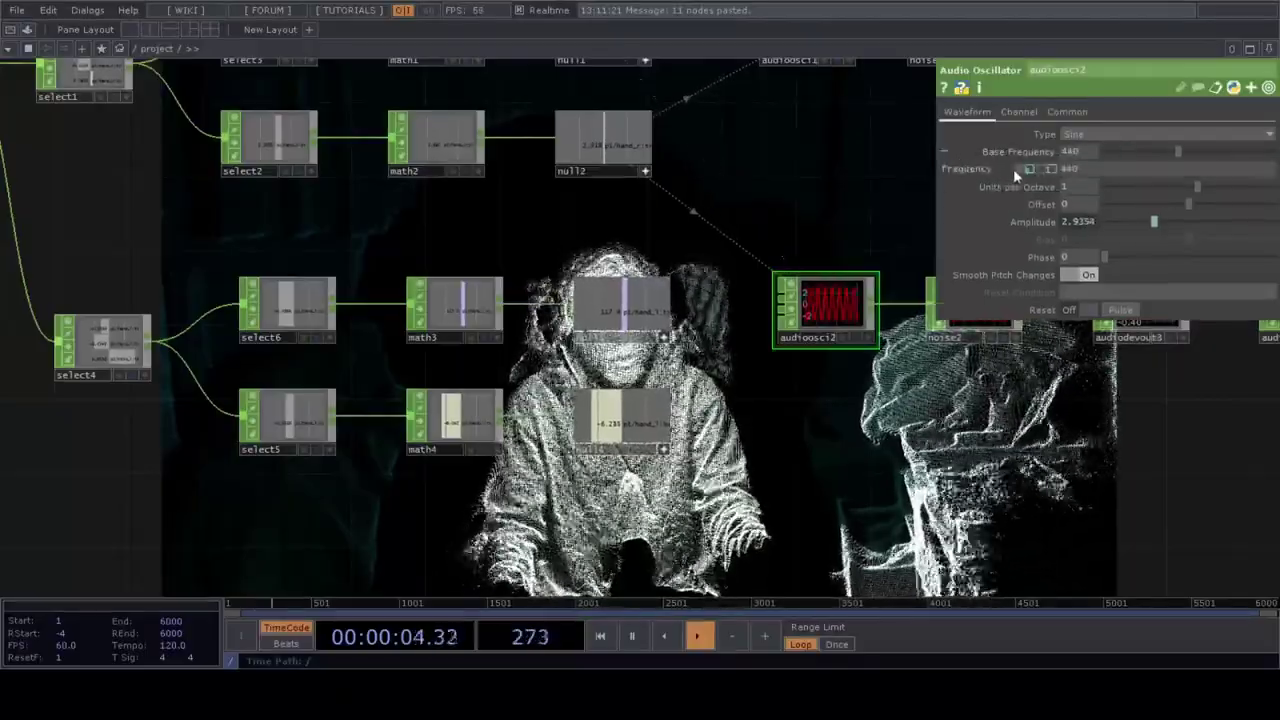
click(945, 222)
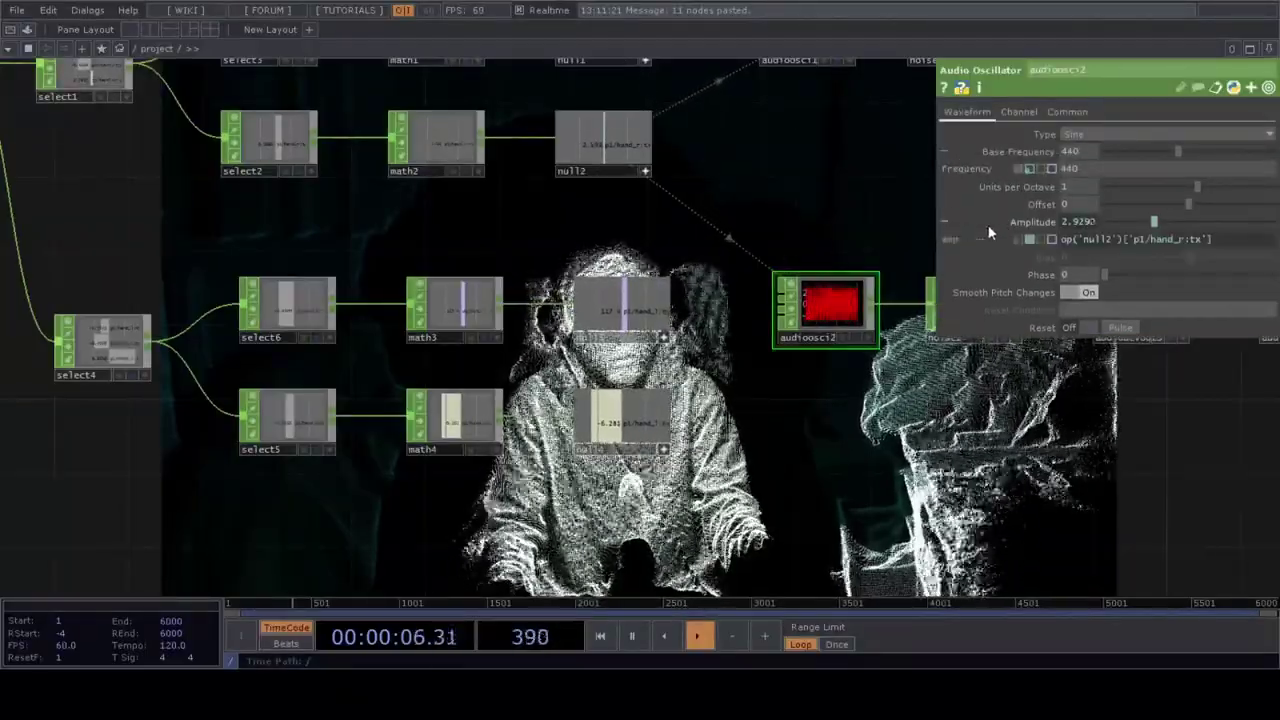
click(1018, 239)
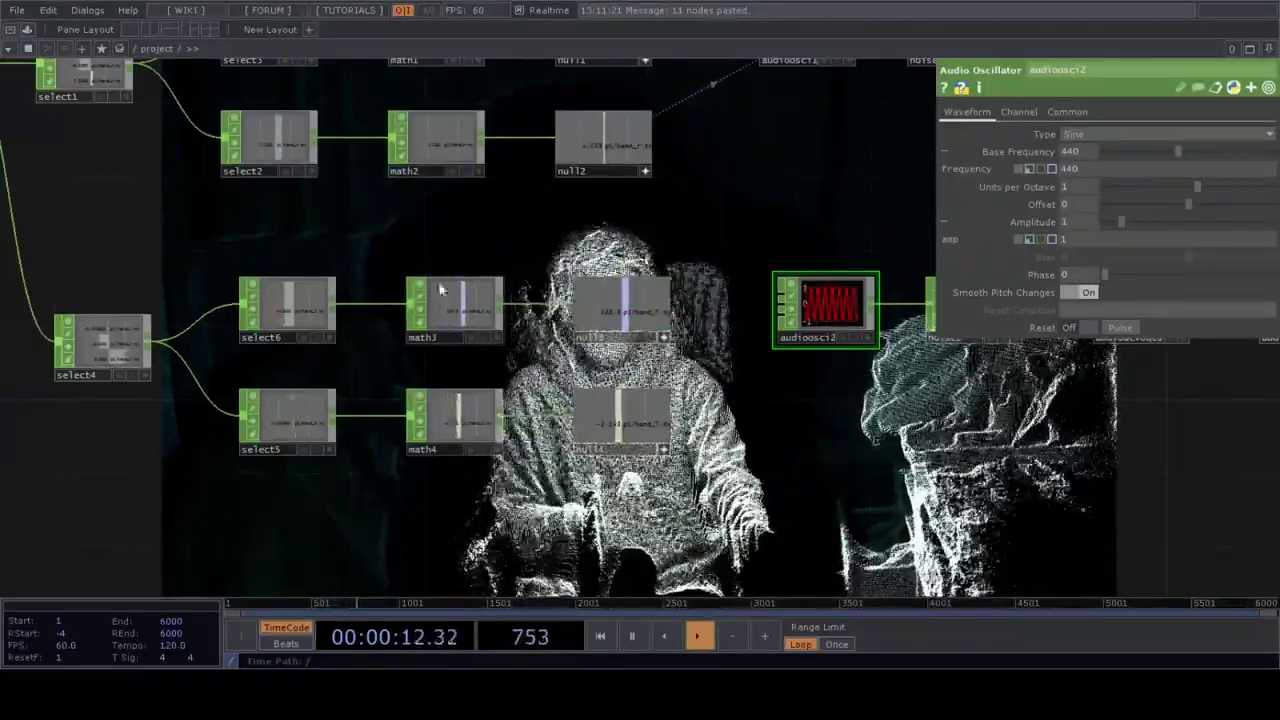
Step: Compare the left hand's vertical values in select6 with math3's input range, and consult the list of frequencies per octave
scroll(692, 392, up, 2)
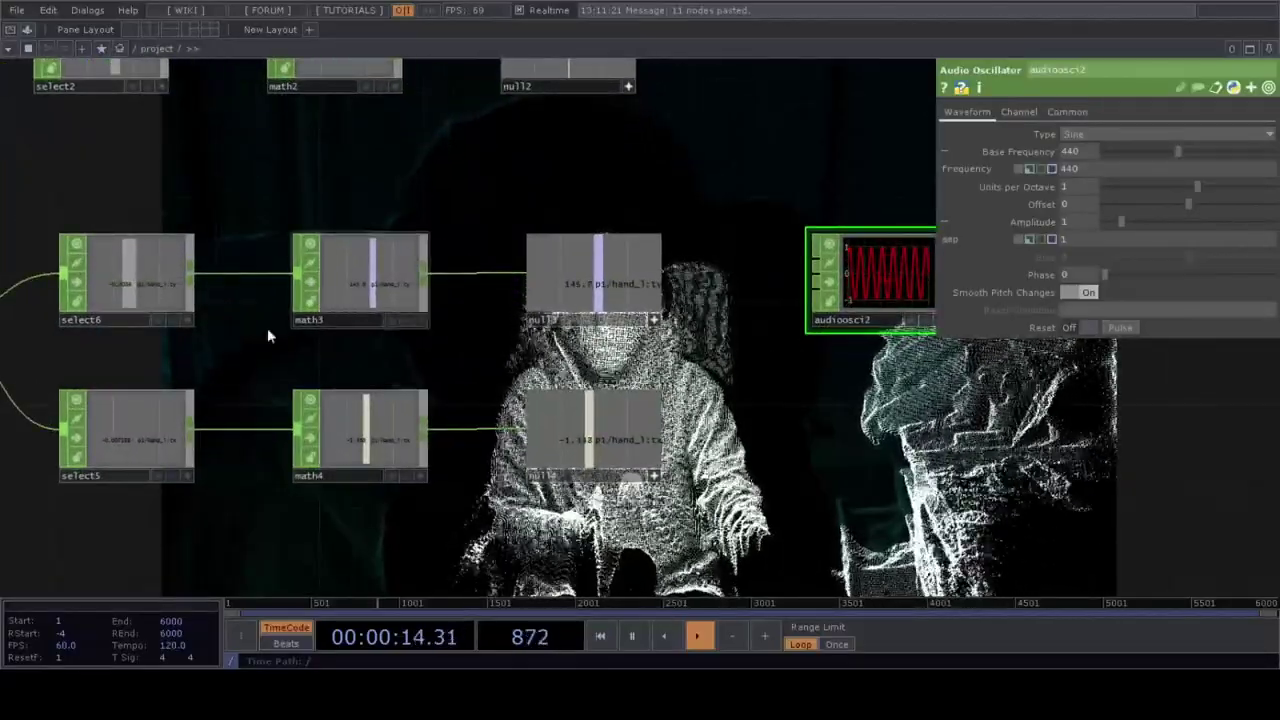
click(121, 294)
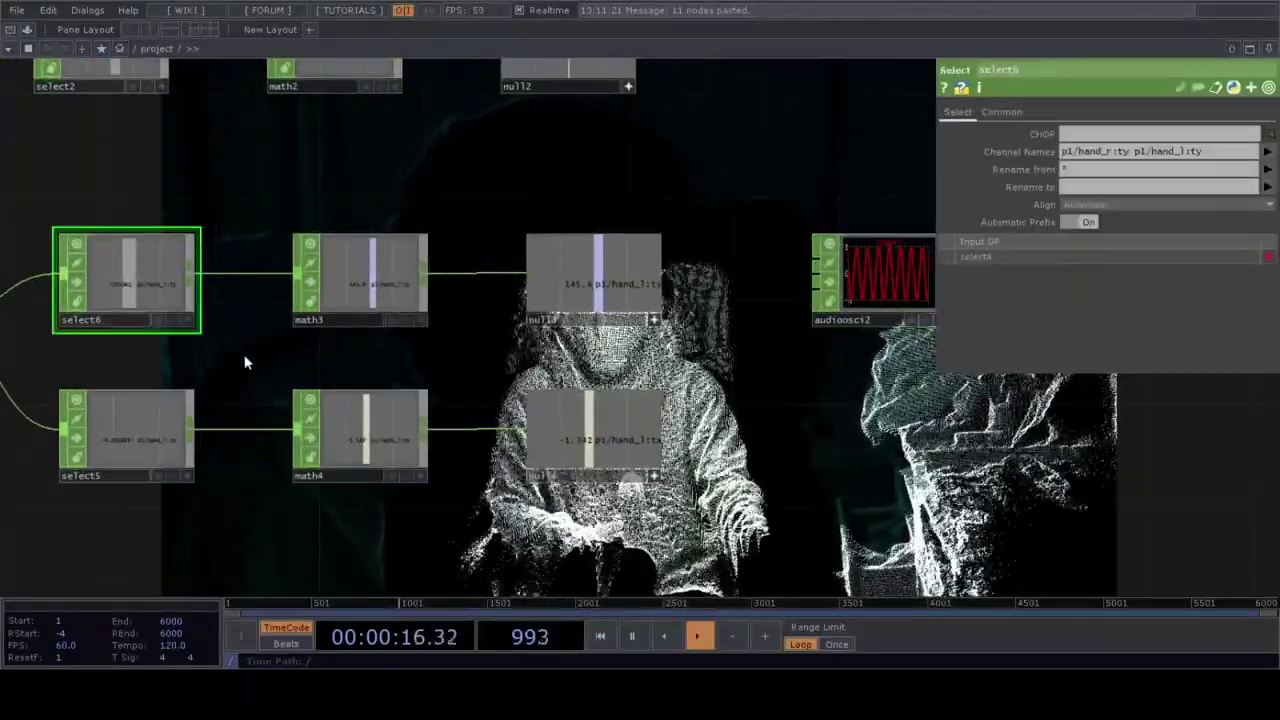
scroll(138, 294, up, 2)
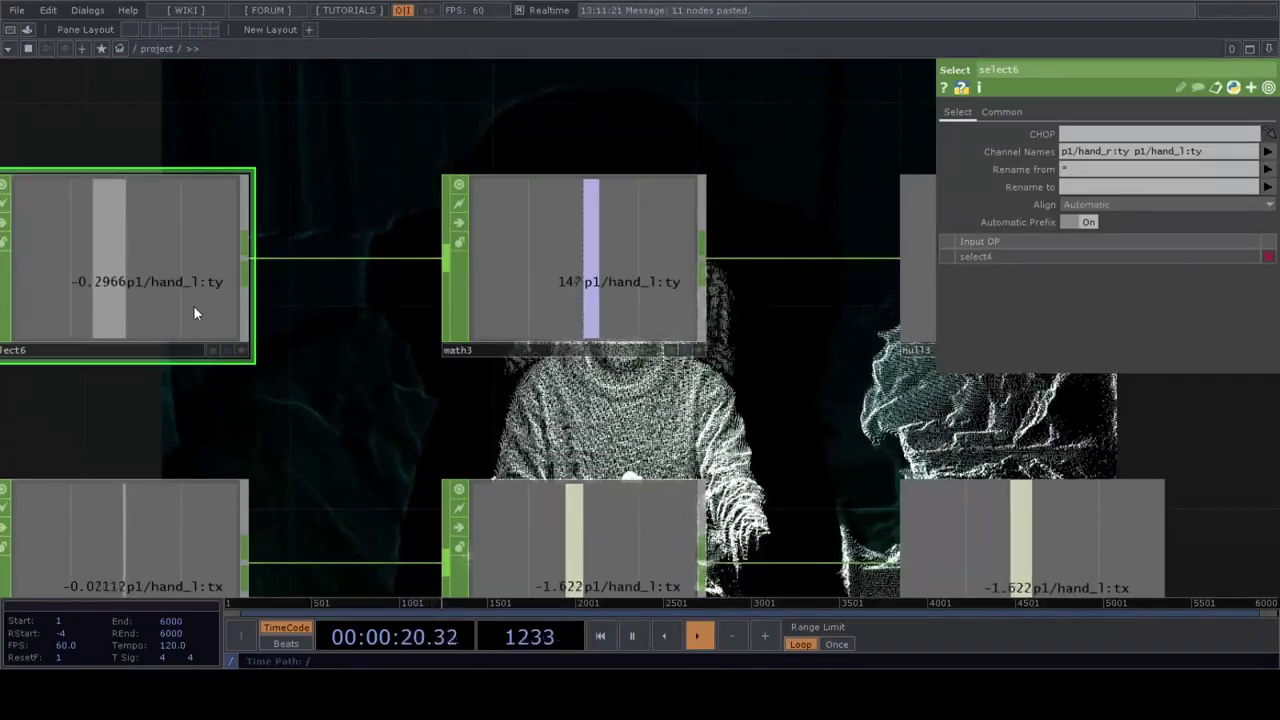
click(638, 288)
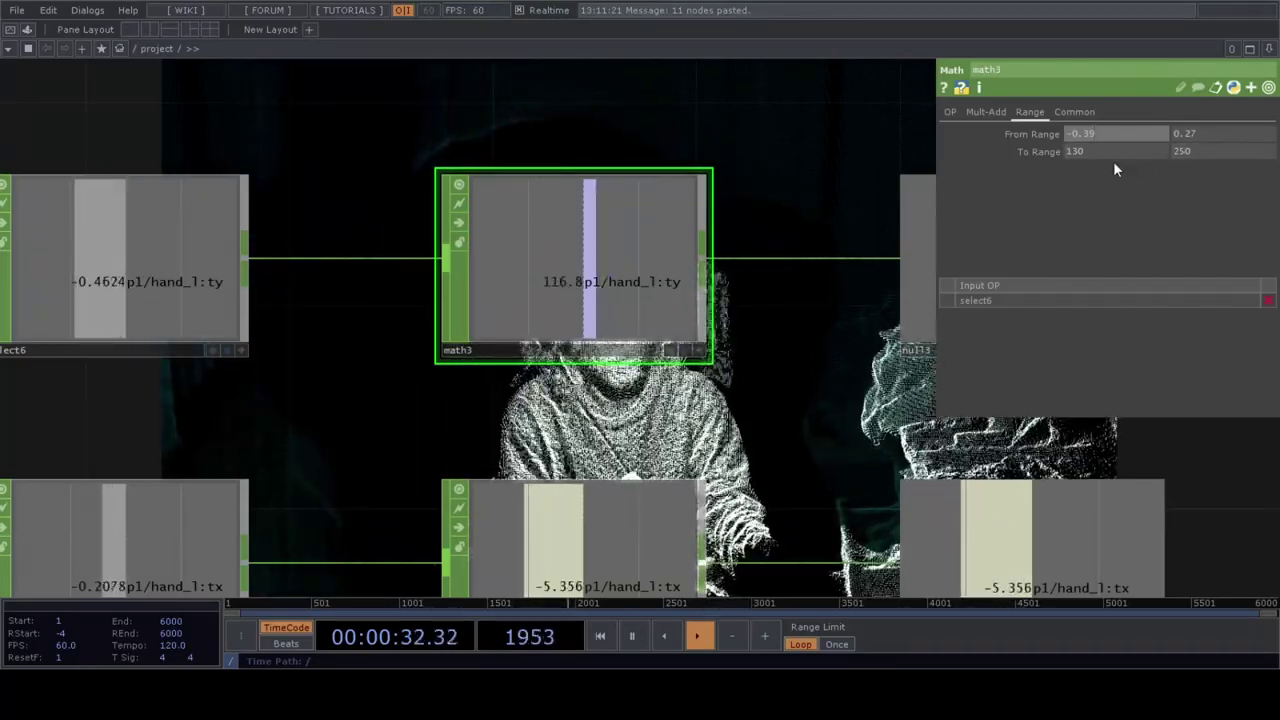
scroll(783, 194, down, 6)
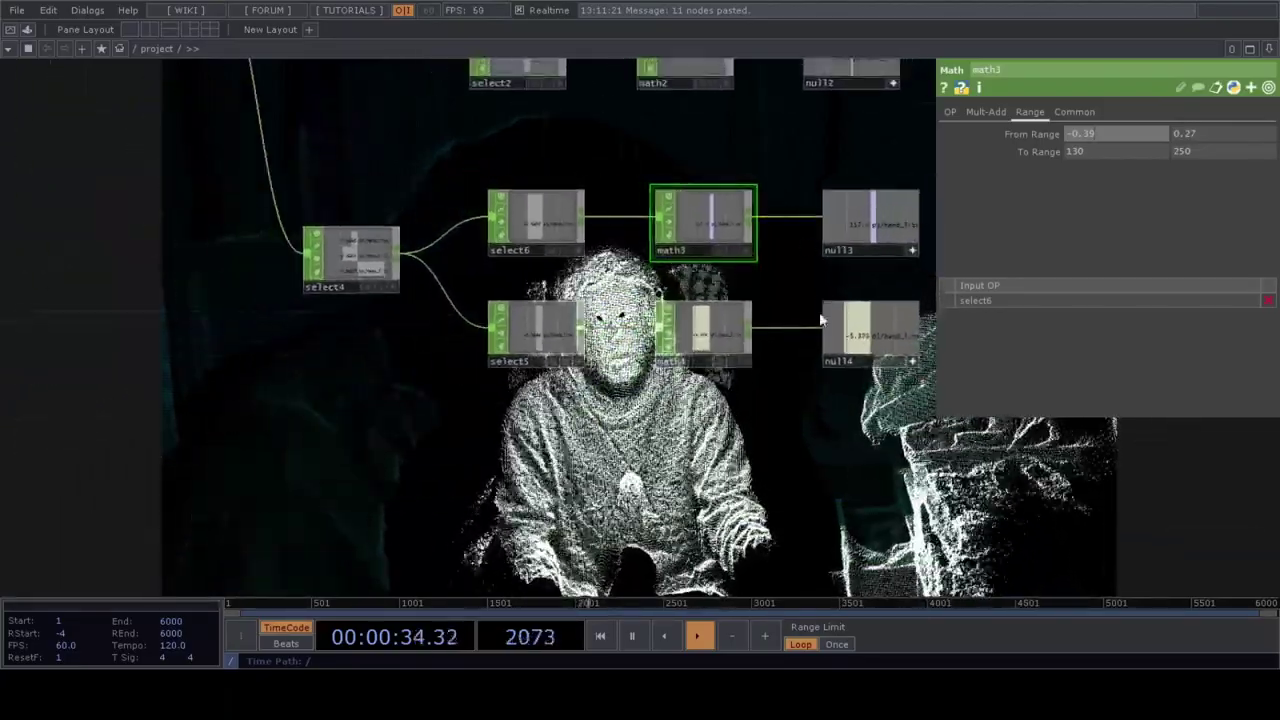
scroll(648, 221, down, 5)
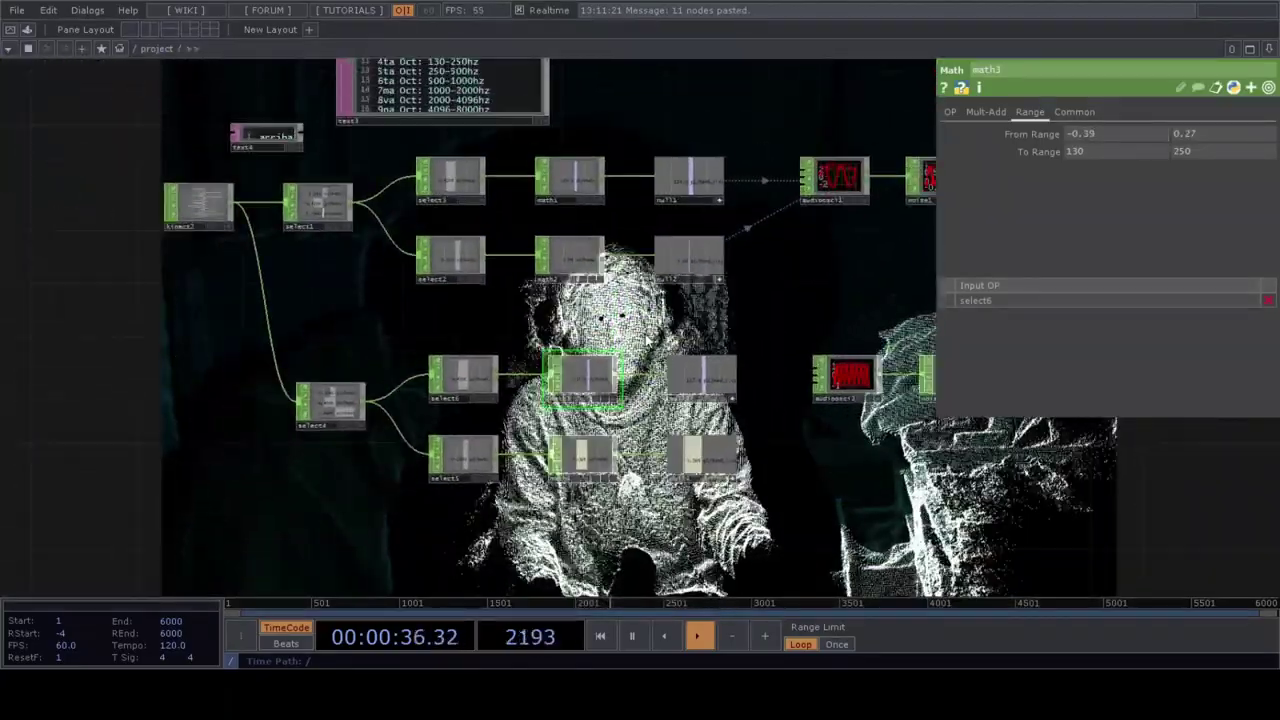
drag(522, 312, 462, 356)
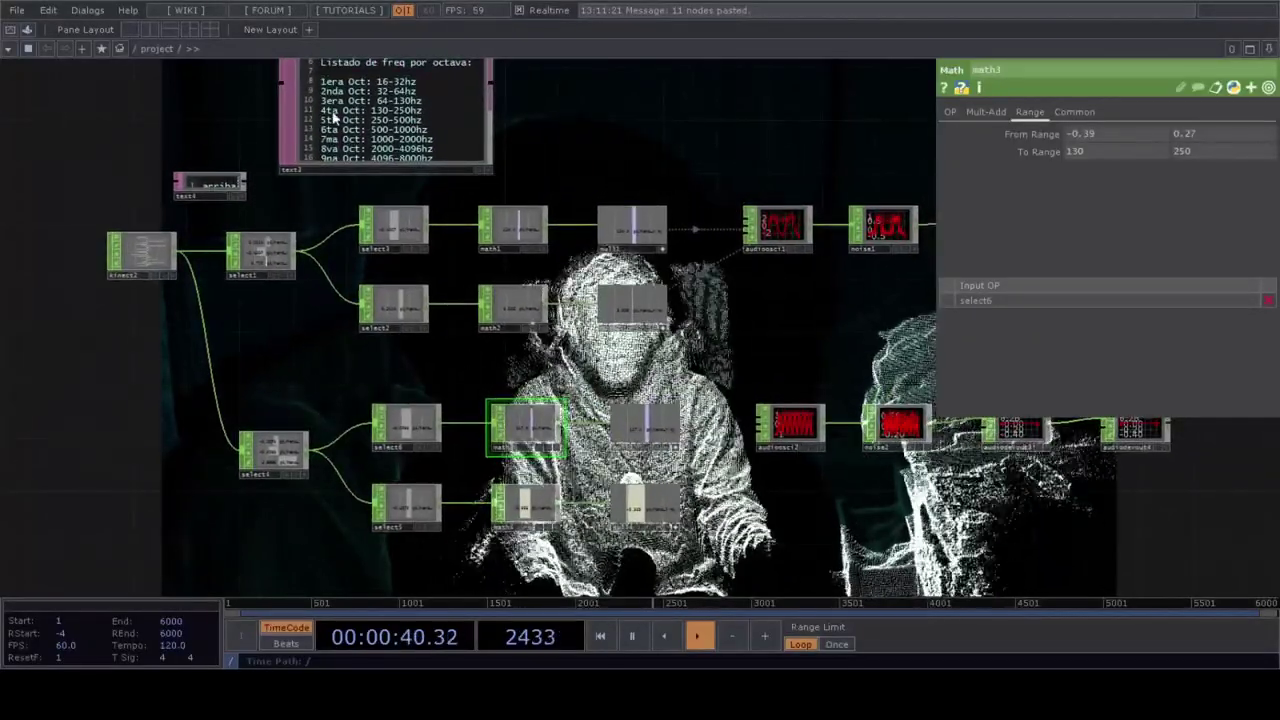
scroll(560, 340, up, 3)
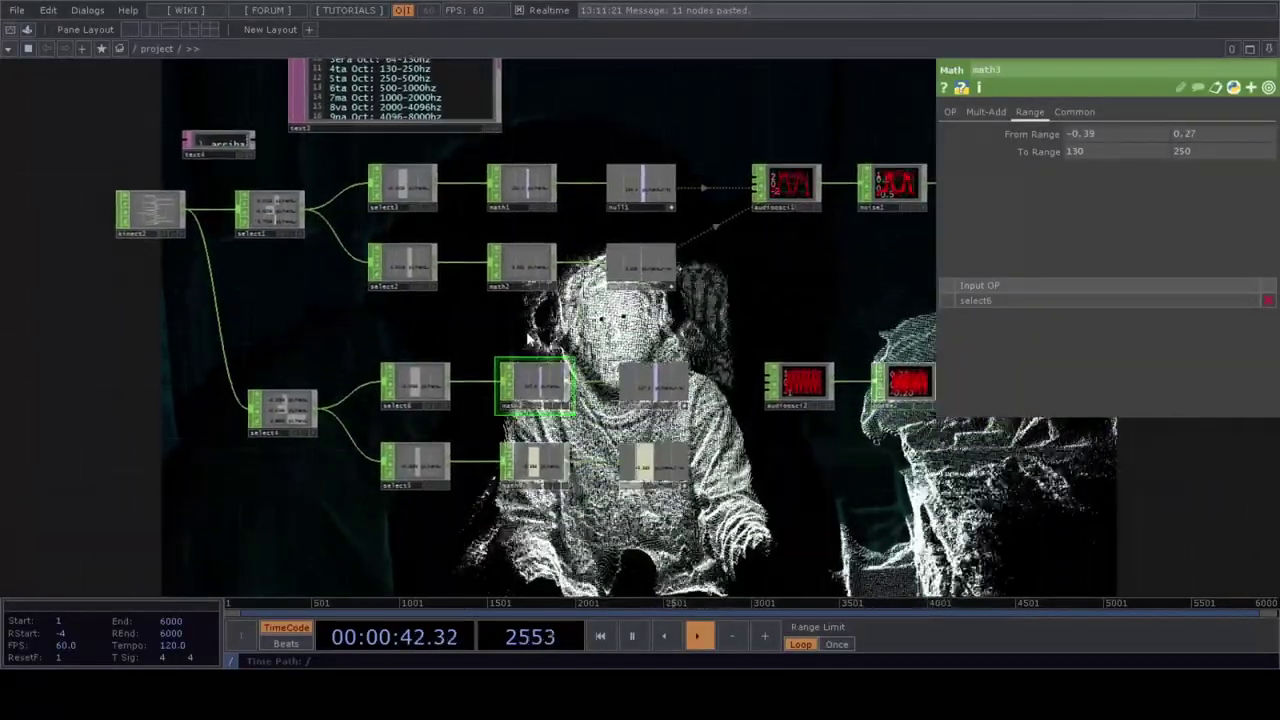
scroll(560, 340, up, 3)
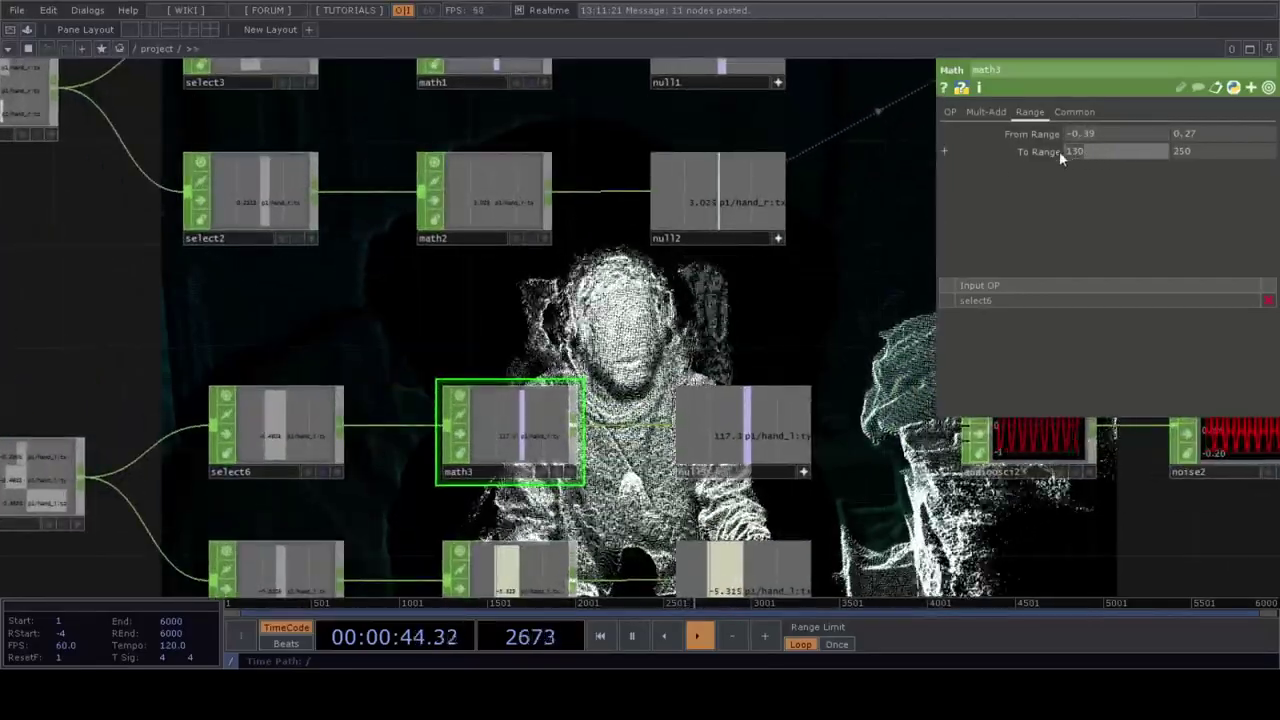
Step: Set math3's To Range to 64 and 130 for the third octave
text(84)
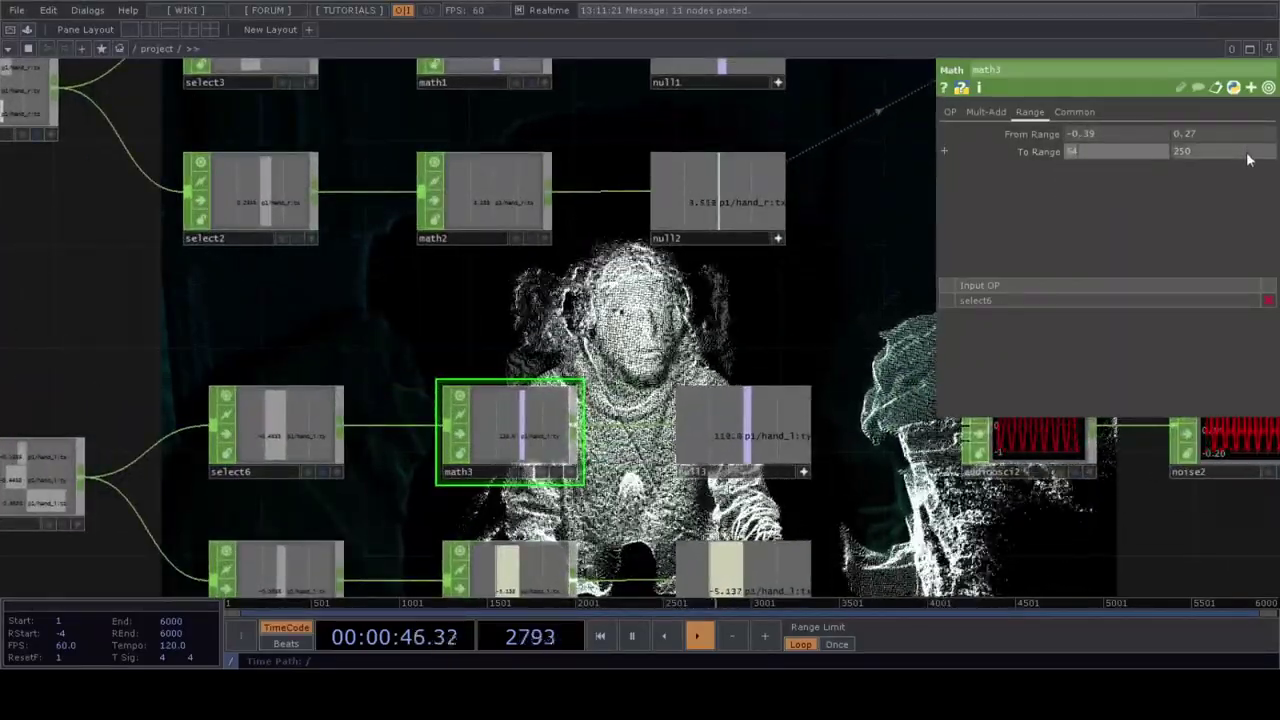
drag(1247, 155, 1157, 154)
text(130)
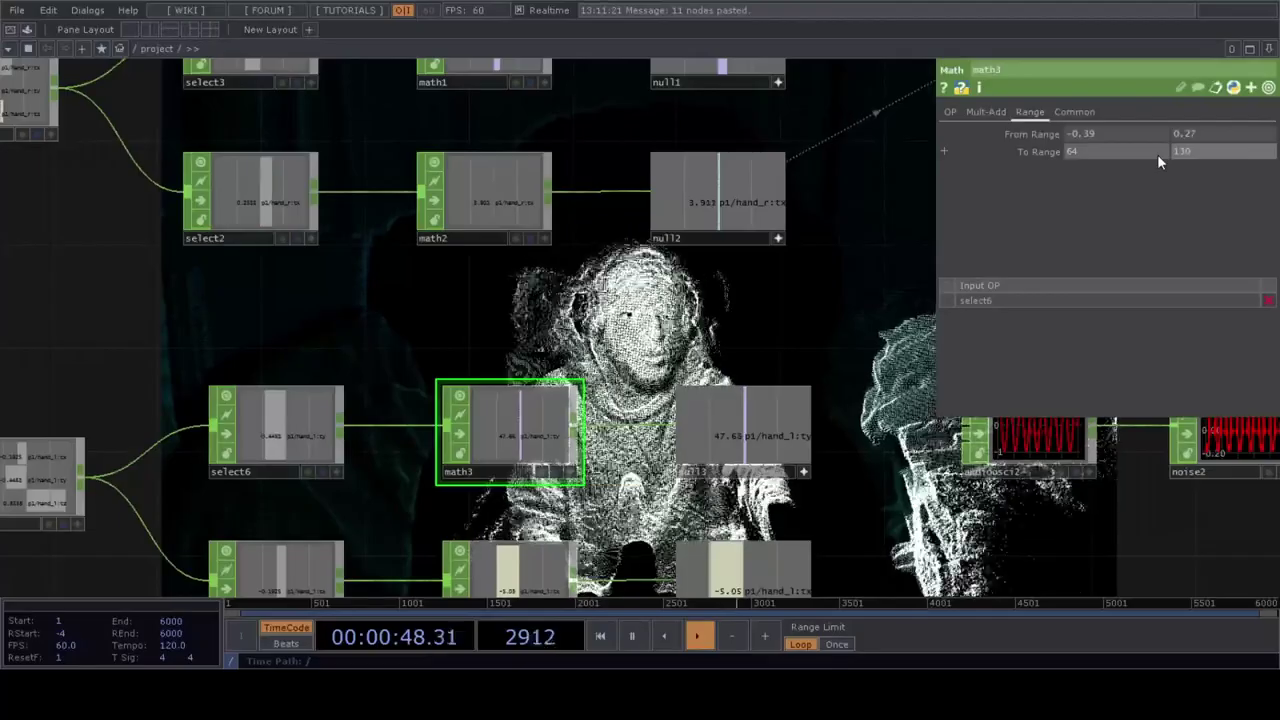
key(Return)
key(Return)
Step: Set math4's From Range to 0.07 and 0.57 for the left hand's horizontal position
drag(669, 312, 624, 174)
scroll(273, 501, up, 2)
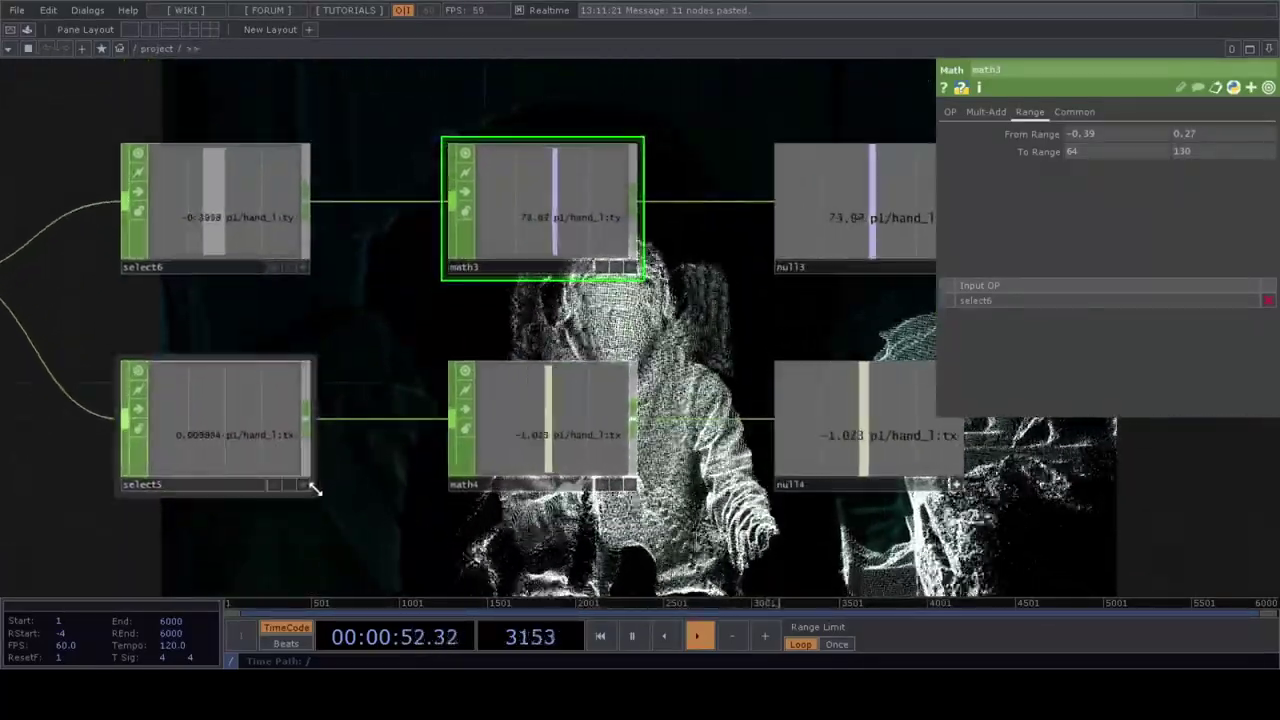
click(545, 437)
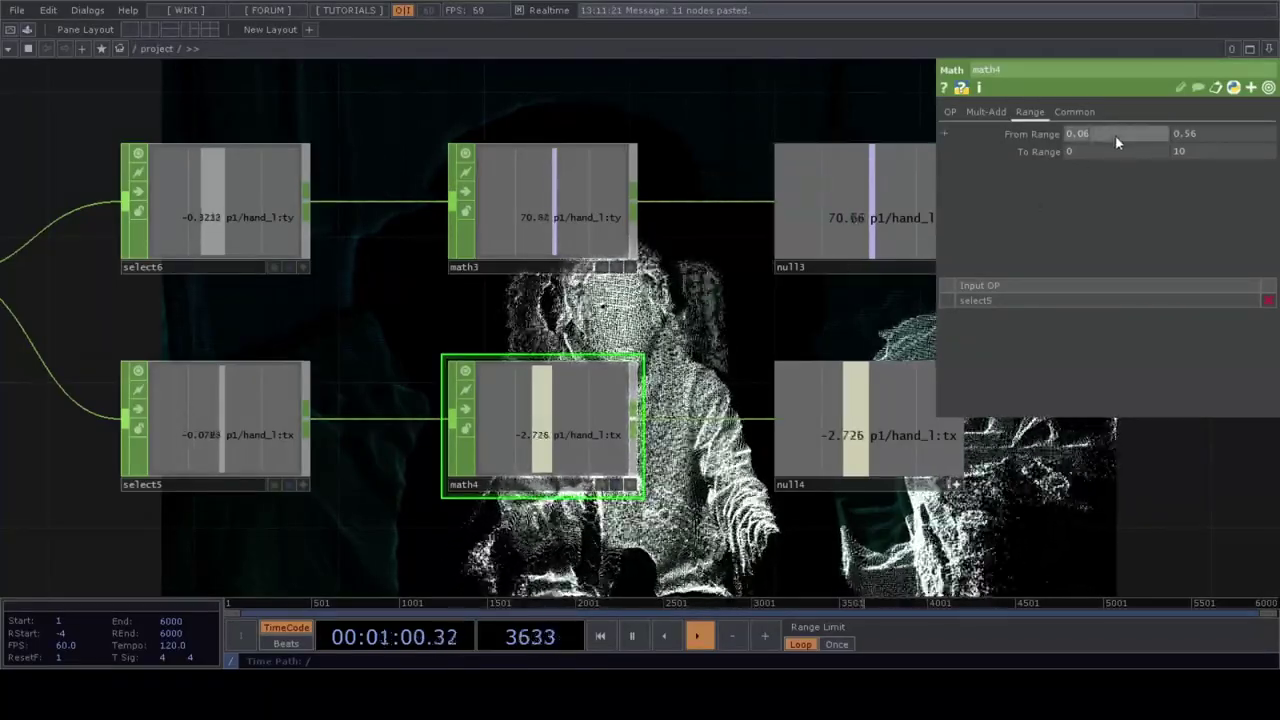
key(BackSpace)
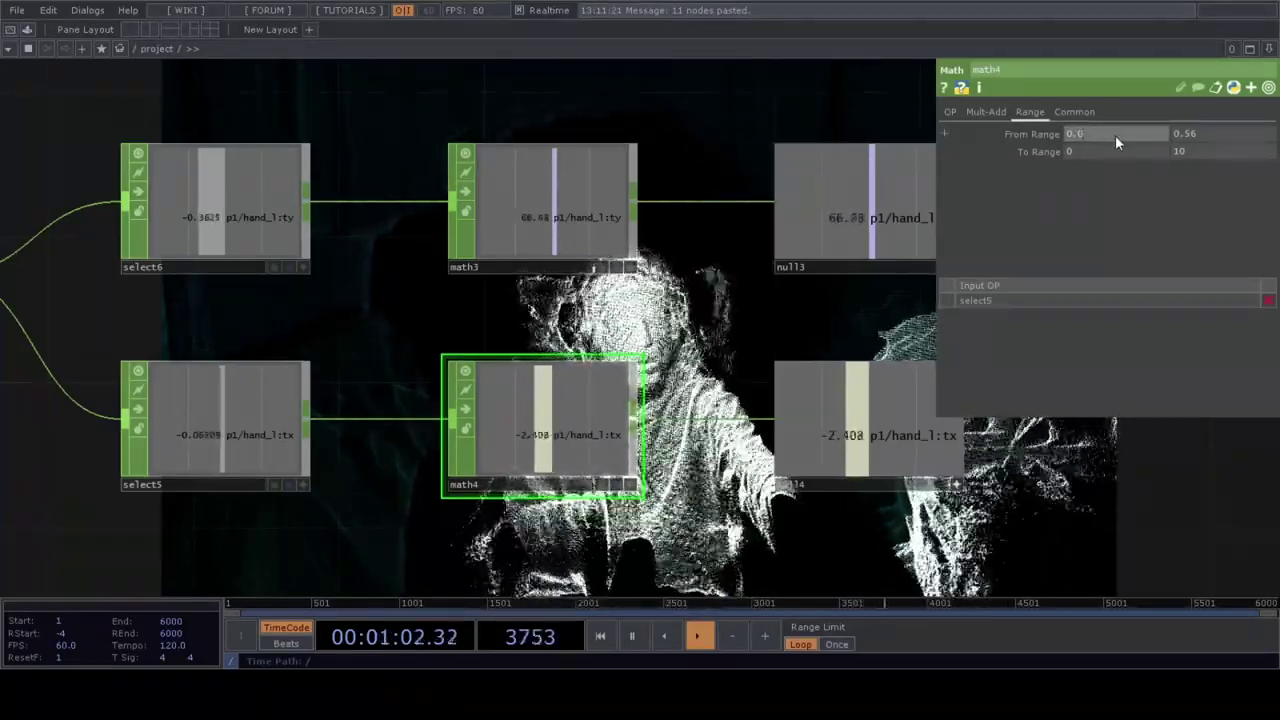
text(7)
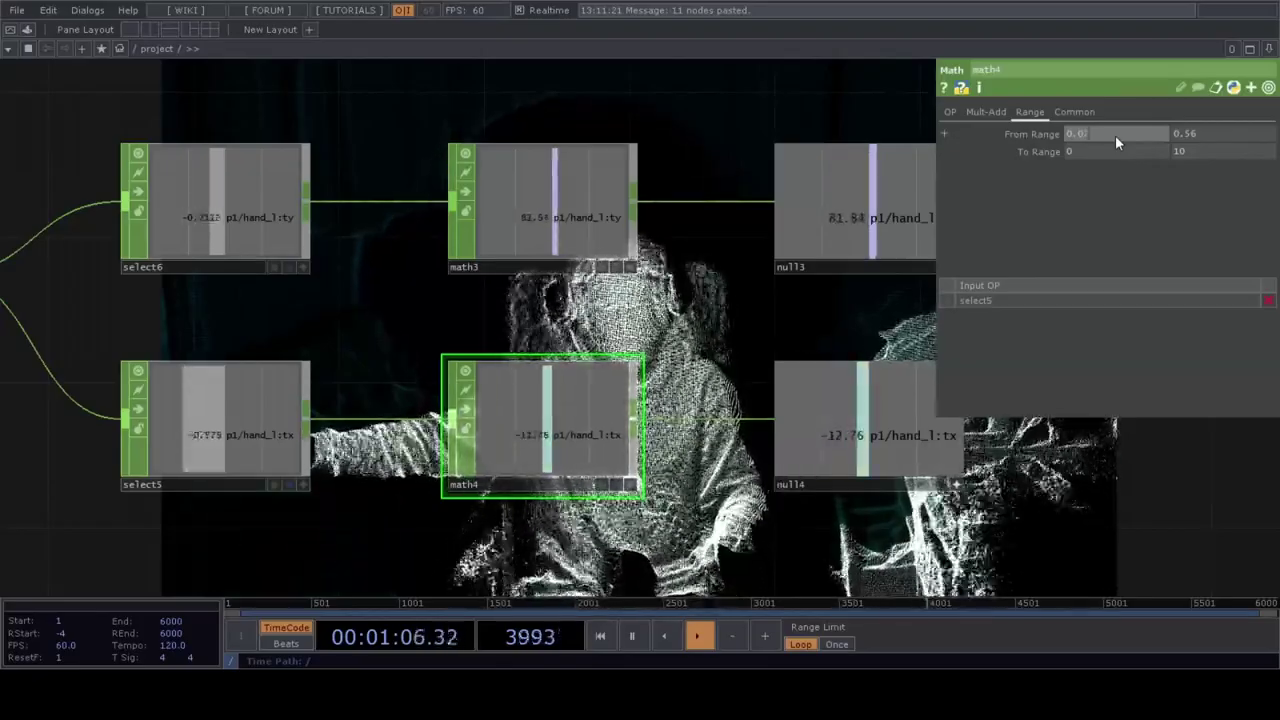
key(Return)
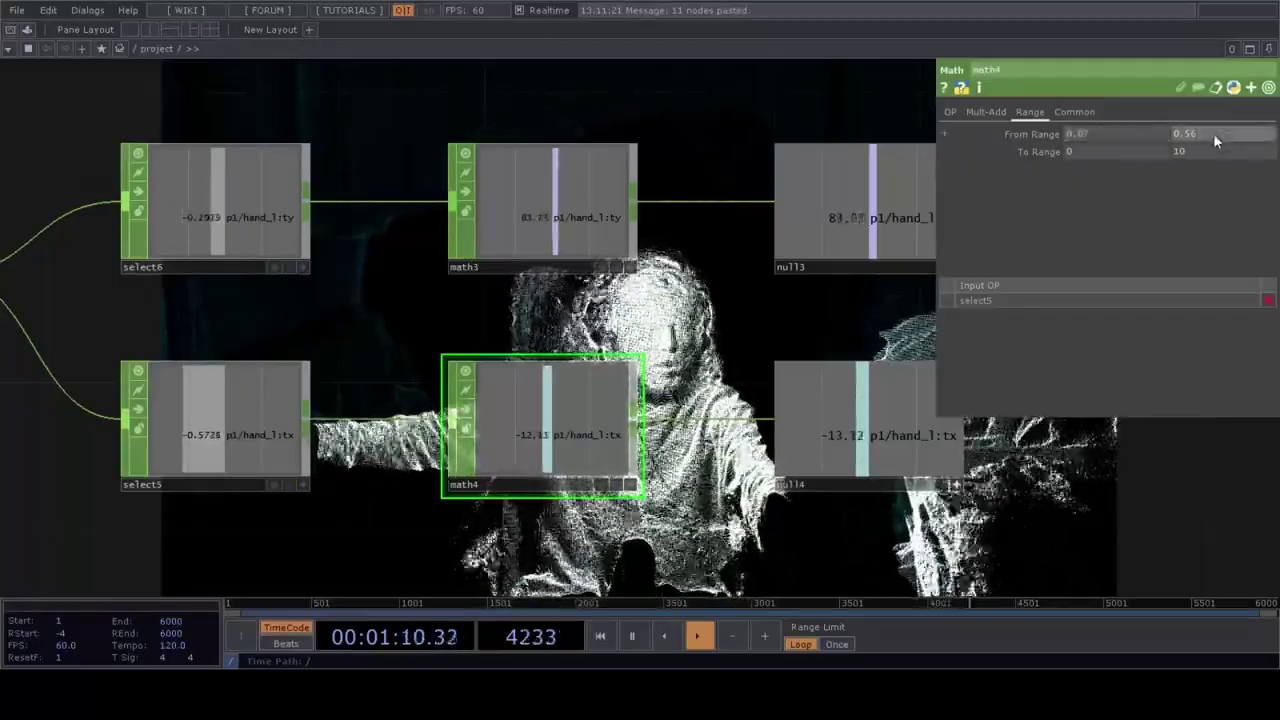
key(BackSpace)
text(7)
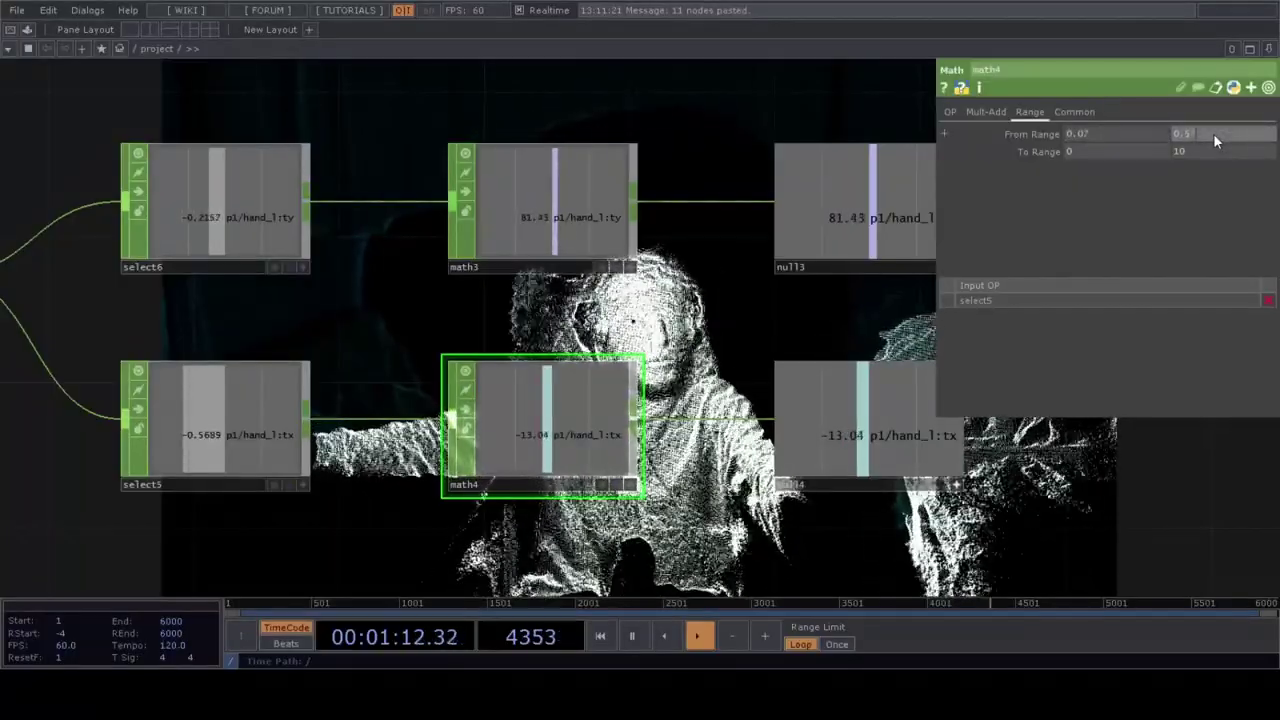
key(Return)
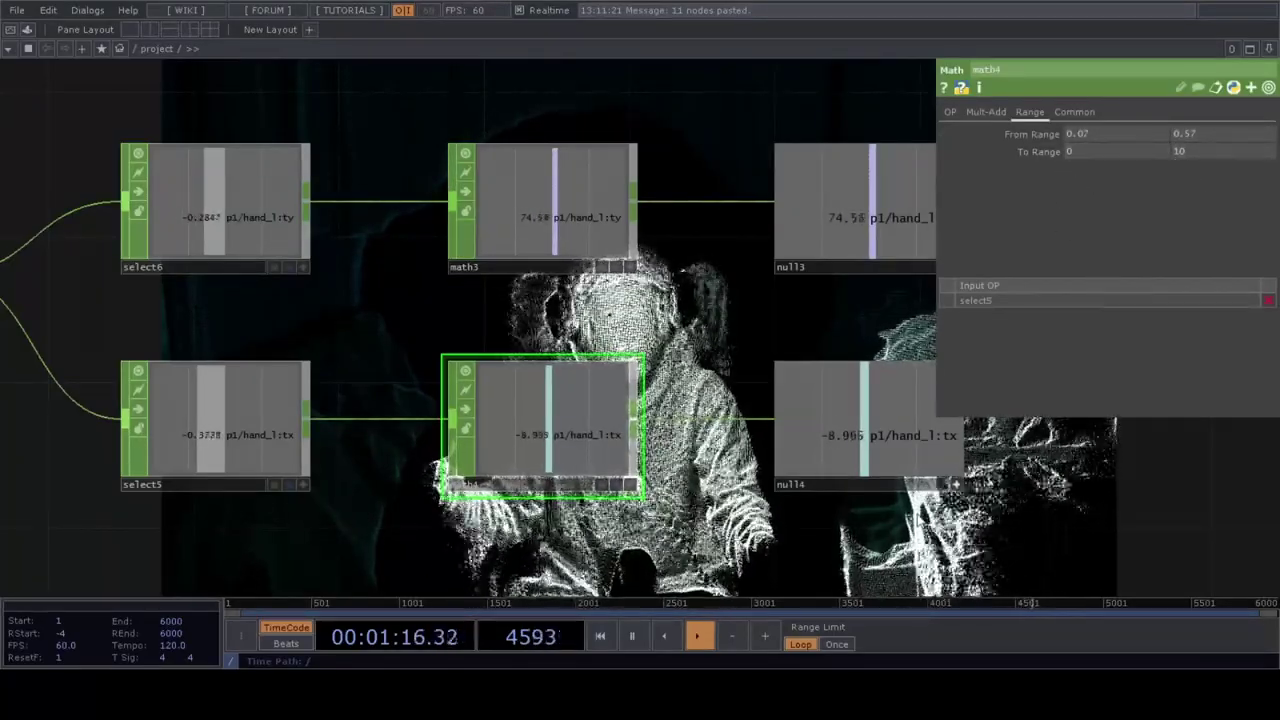
Step: Set the waveform type of audioosci2 to Triangle
drag(1024, 545, 844, 551)
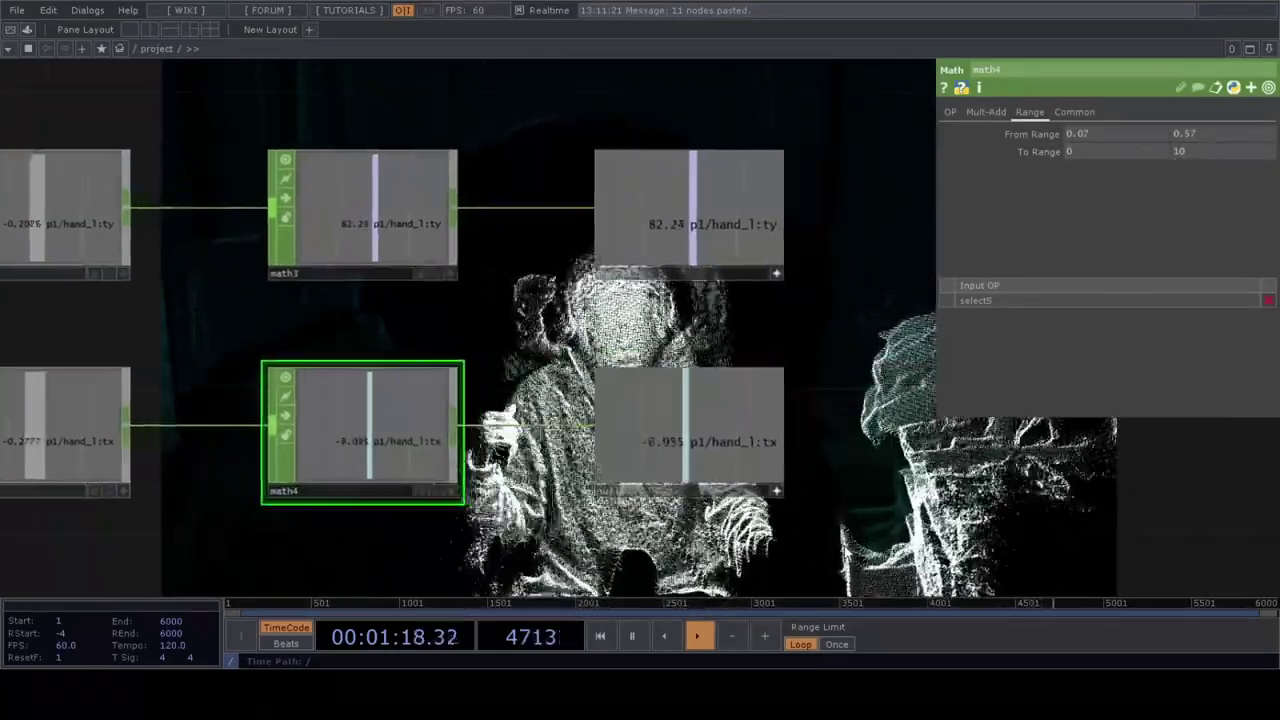
scroll(840, 553, down, 2)
drag(1026, 563, 584, 510)
scroll(717, 490, down, 2)
click(589, 337)
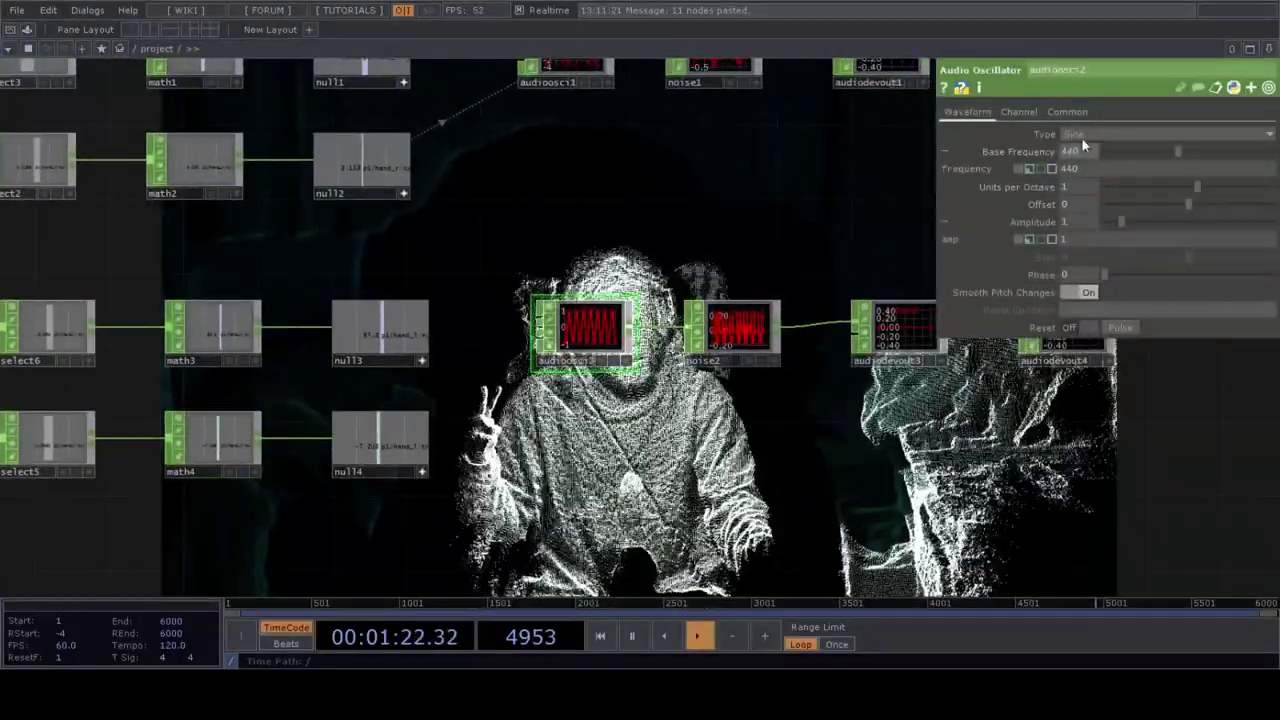
click(1081, 135)
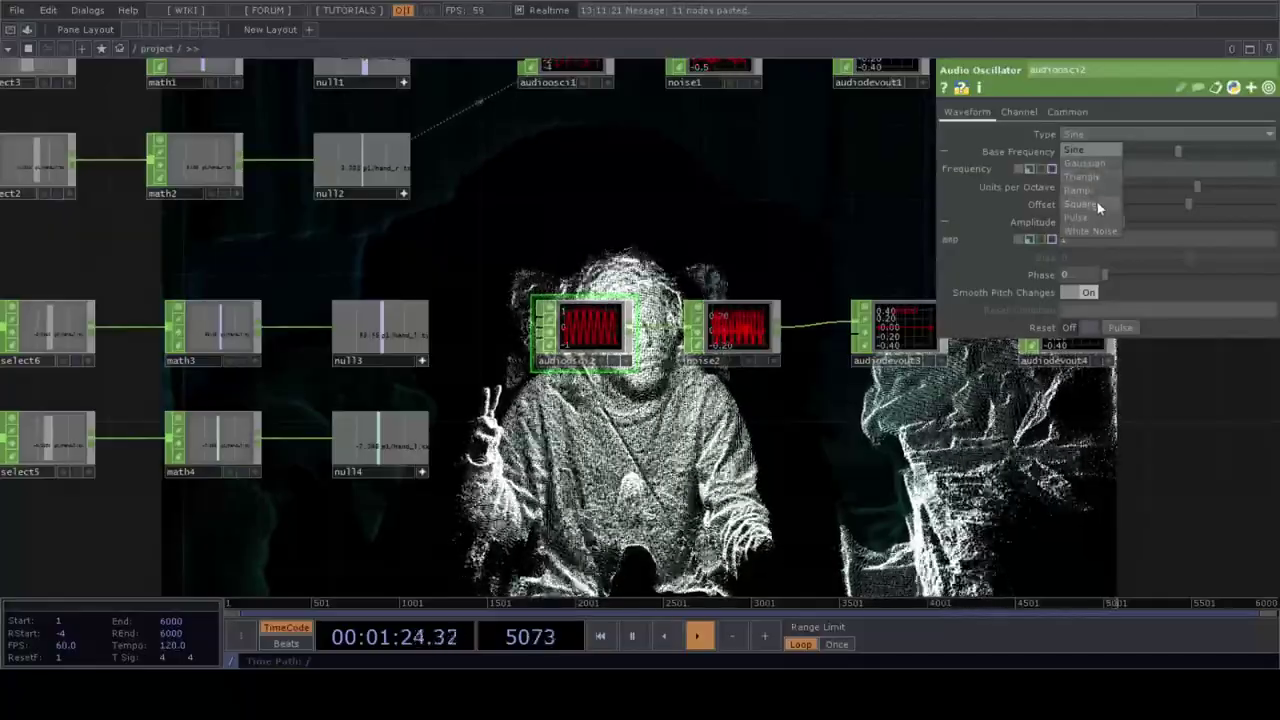
click(893, 405)
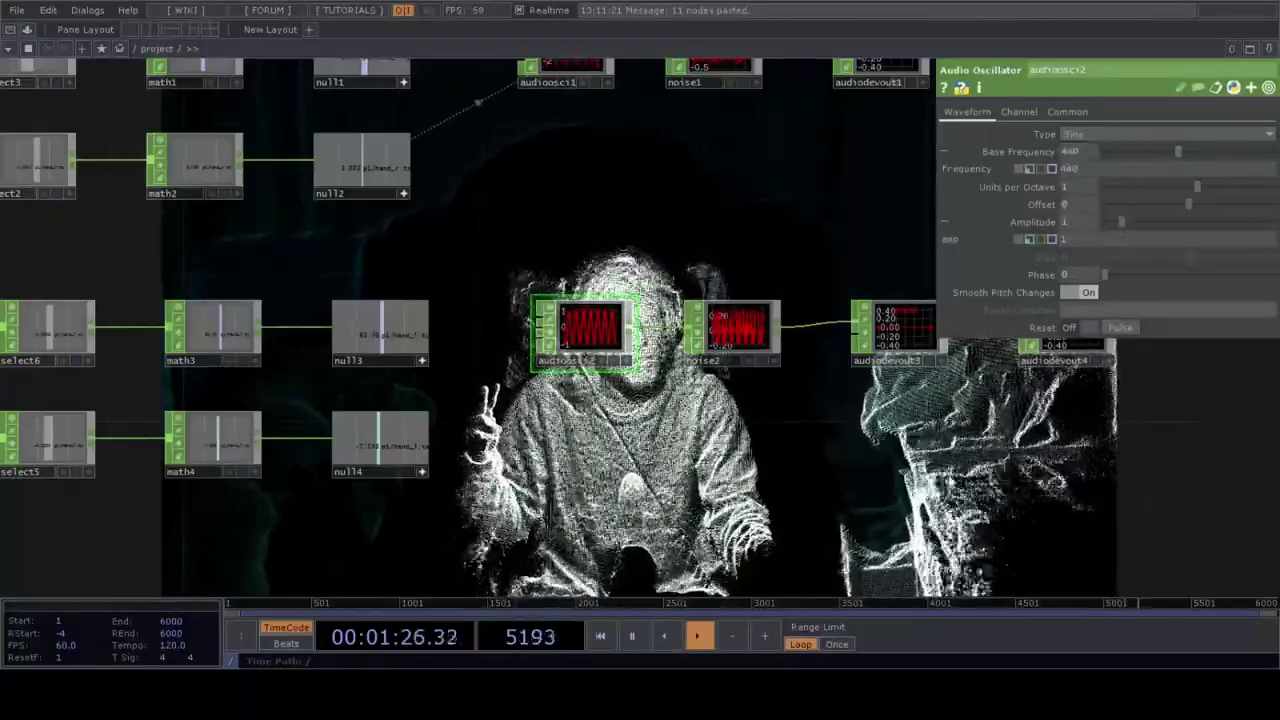
drag(893, 405, 739, 403)
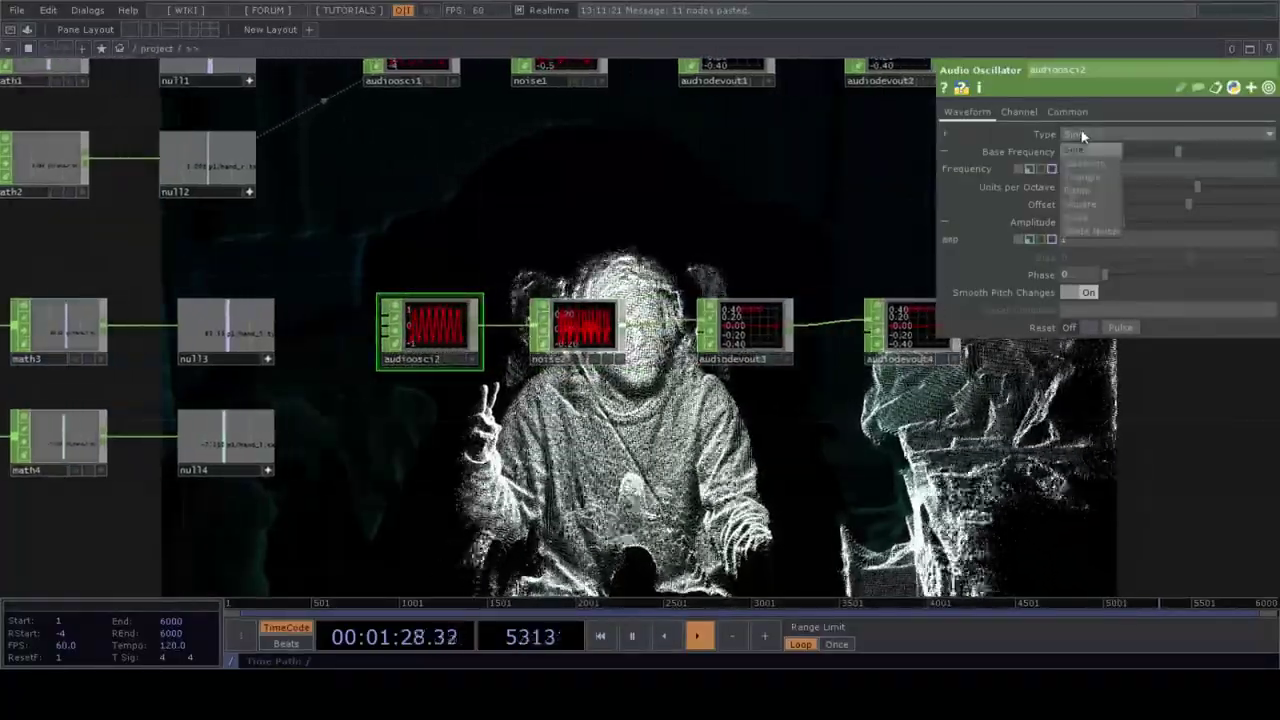
click(1077, 134)
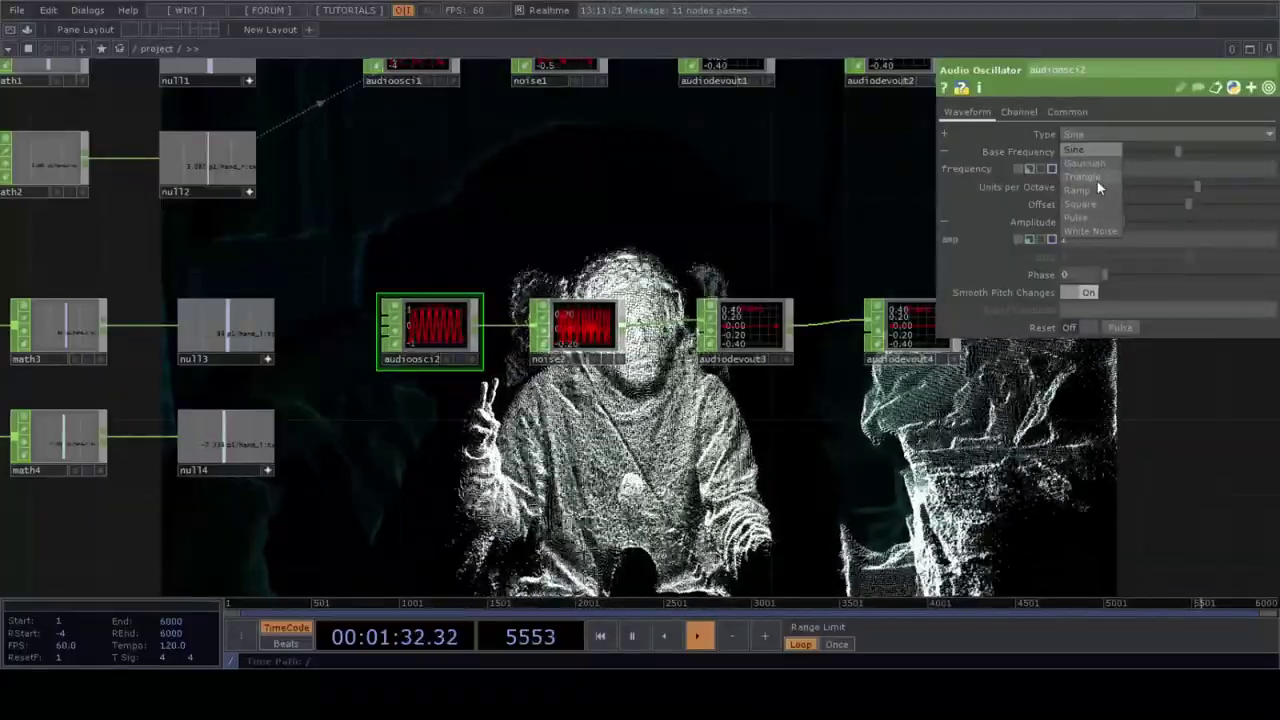
click(1097, 179)
Step: Reference null3's p1/hand_l:ty channel in audioosci2's base frequency and null4's p1/hand_l:tx channel in its amplitude
drag(530, 388, 660, 385)
scroll(660, 385, down, 3)
scroll(486, 340, up, 3)
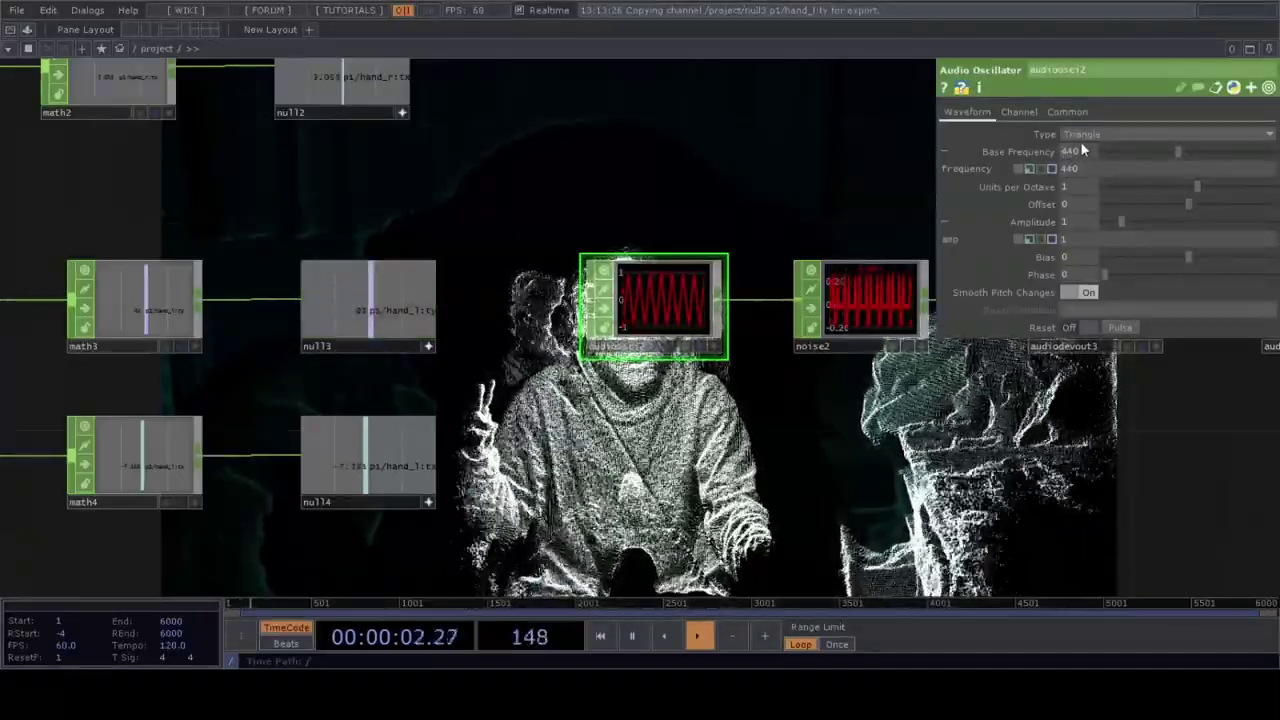
click(1054, 186)
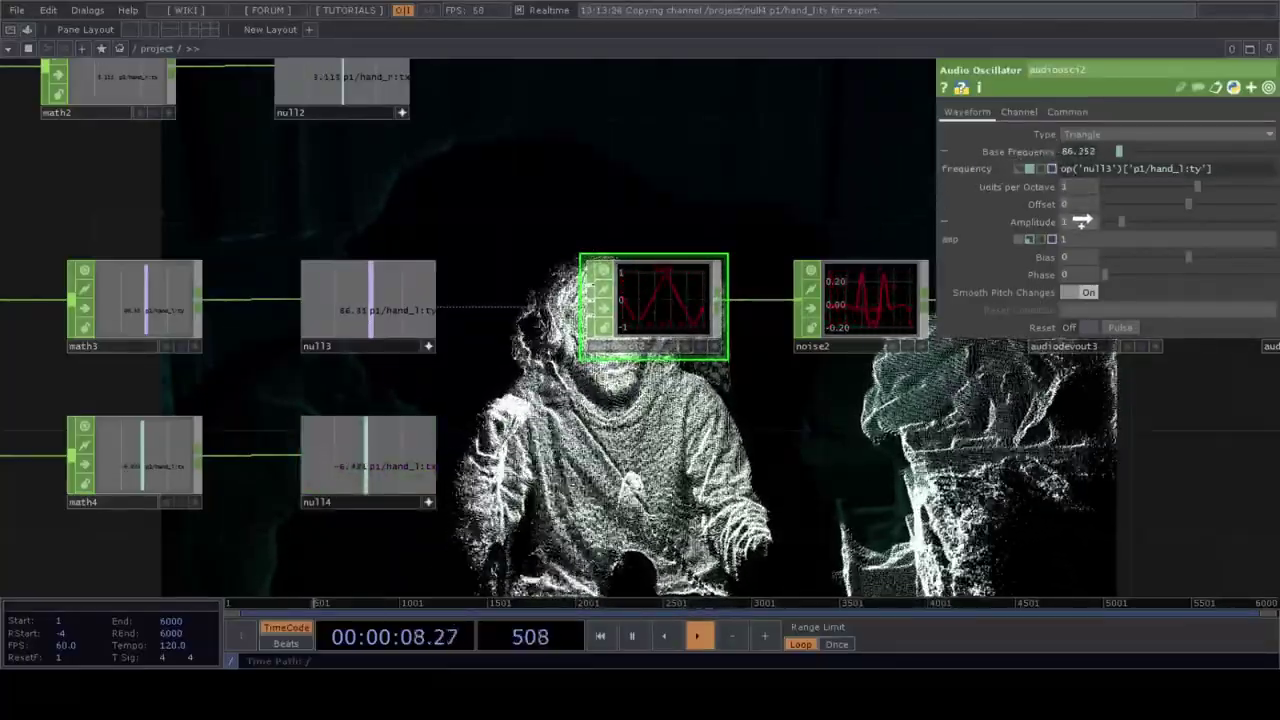
drag(919, 480, 694, 483)
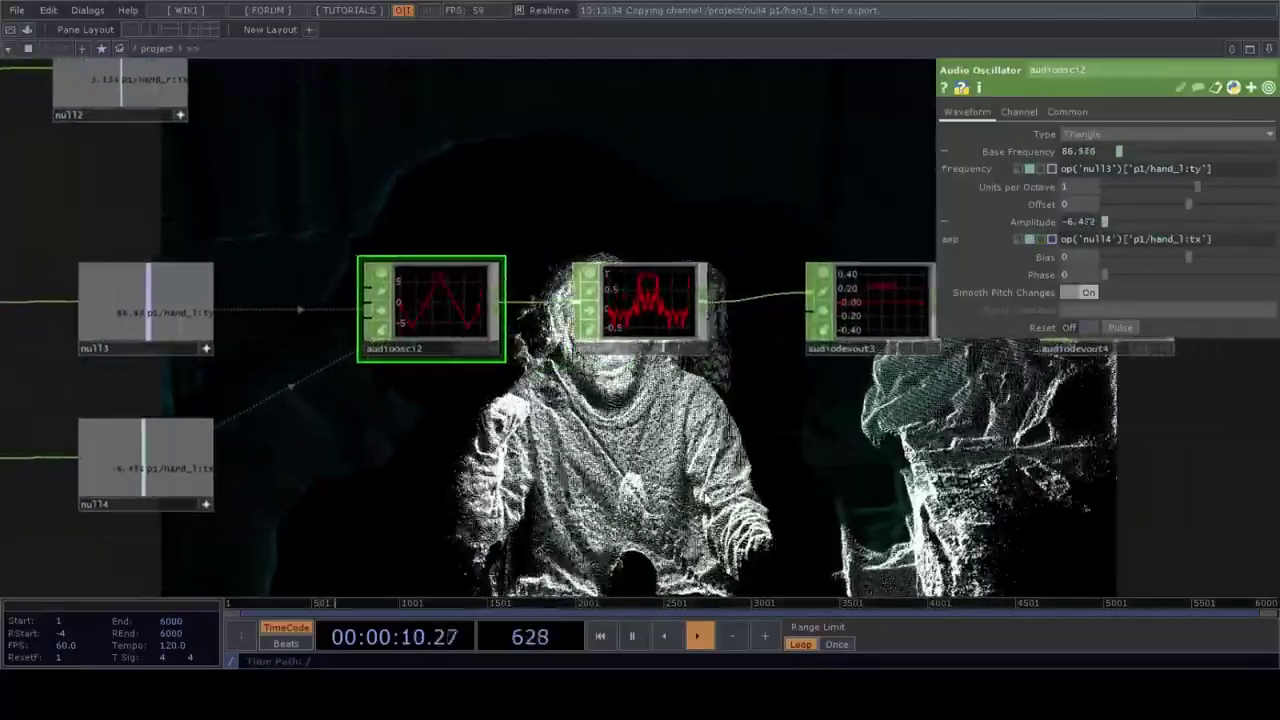
Step: Activate the four Audio Device Out nodes to listen to both oscillators, pausing the timeline and switching them off after the test
scroll(694, 483, down, 3)
drag(868, 497, 686, 494)
scroll(686, 492, down, 3)
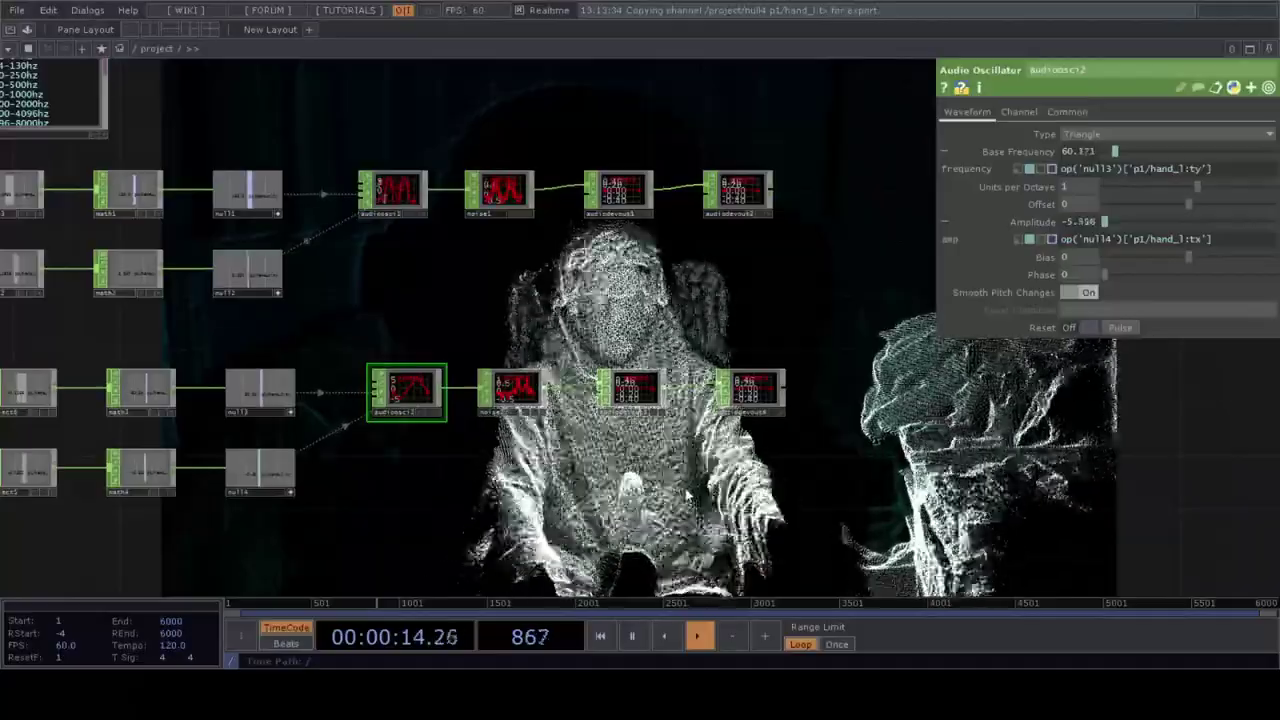
click(618, 190)
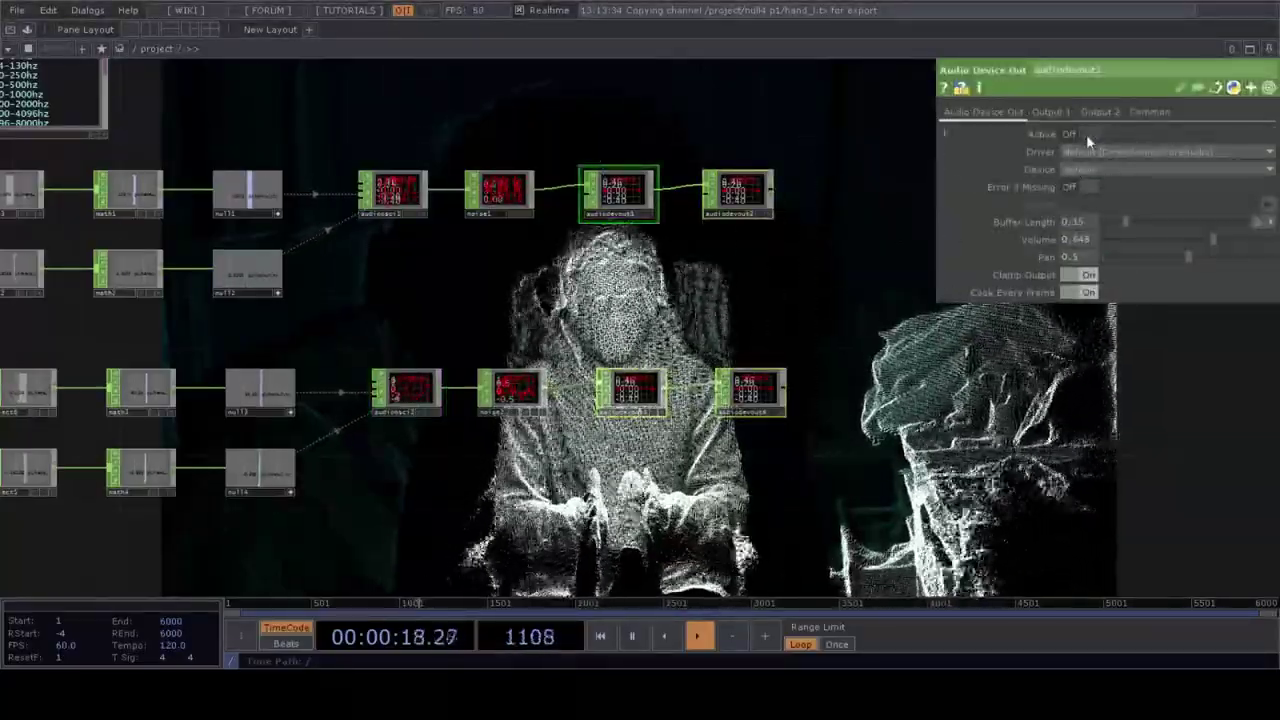
click(1086, 134)
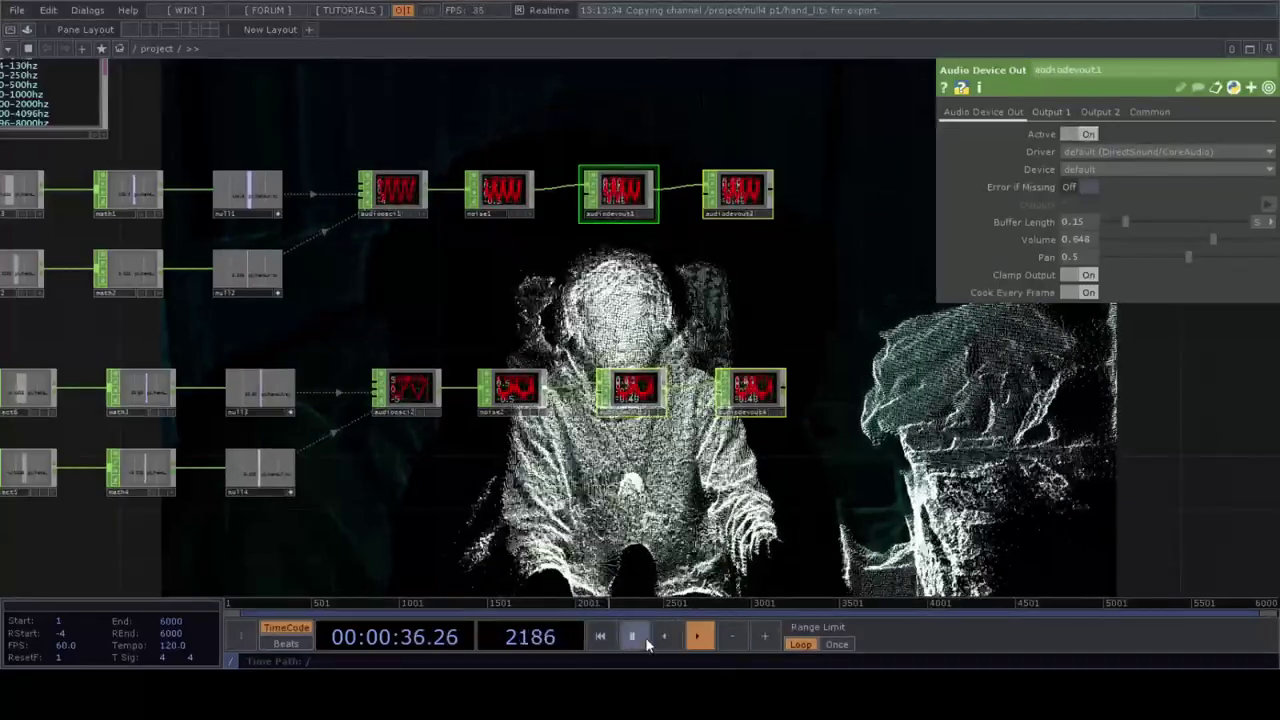
click(642, 637)
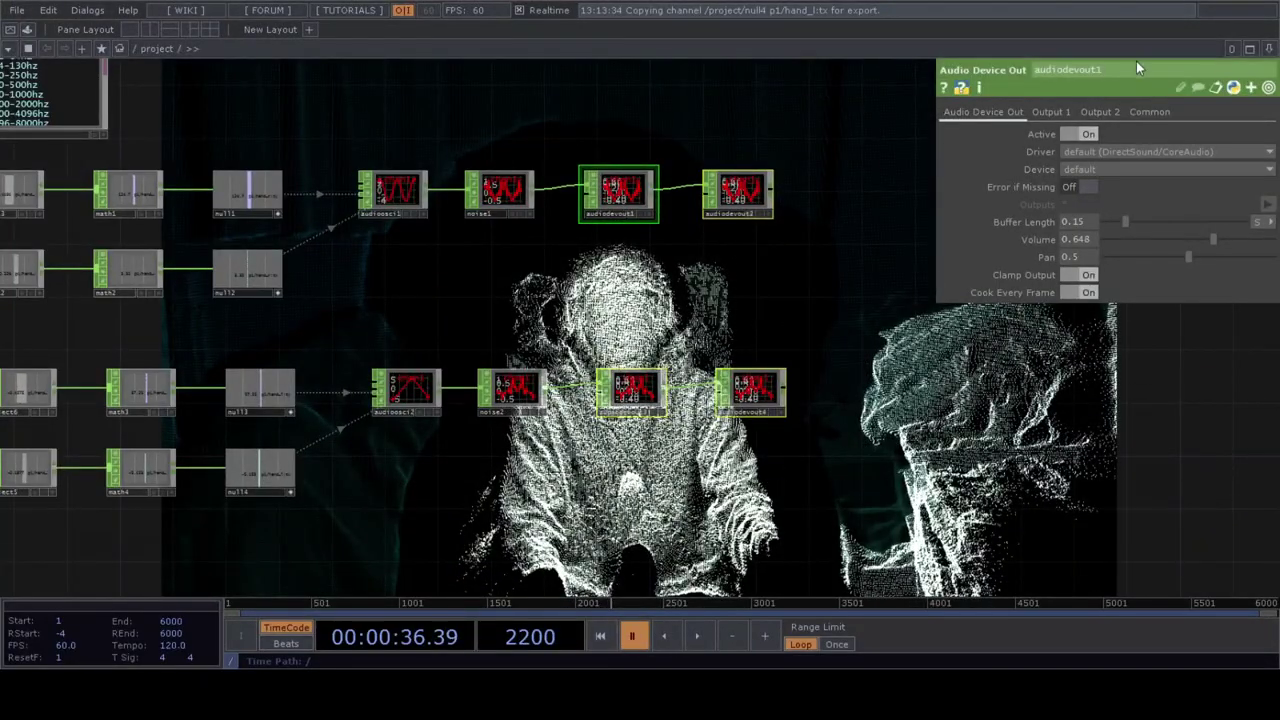
scroll(653, 518, left, 5)
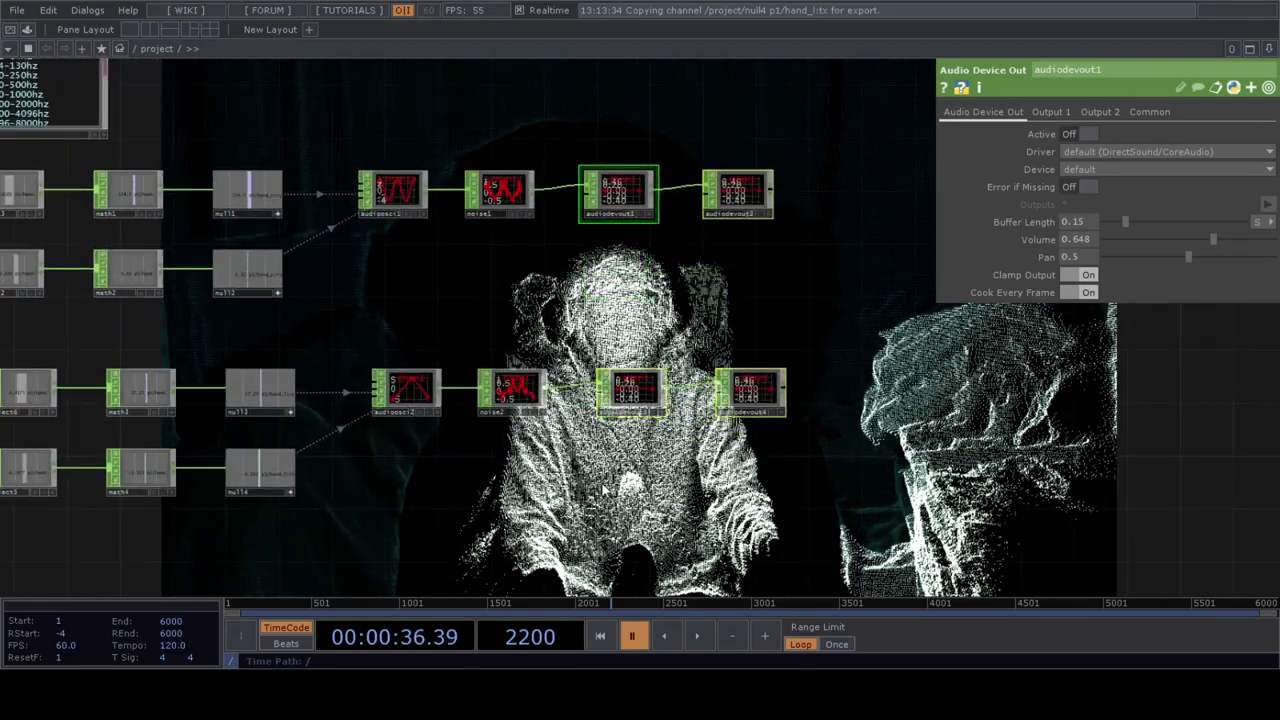
Step: Examine the right-hand and left-hand chains from their select nodes through the oscillators to the audio outputs
scroll(655, 456, right, 4)
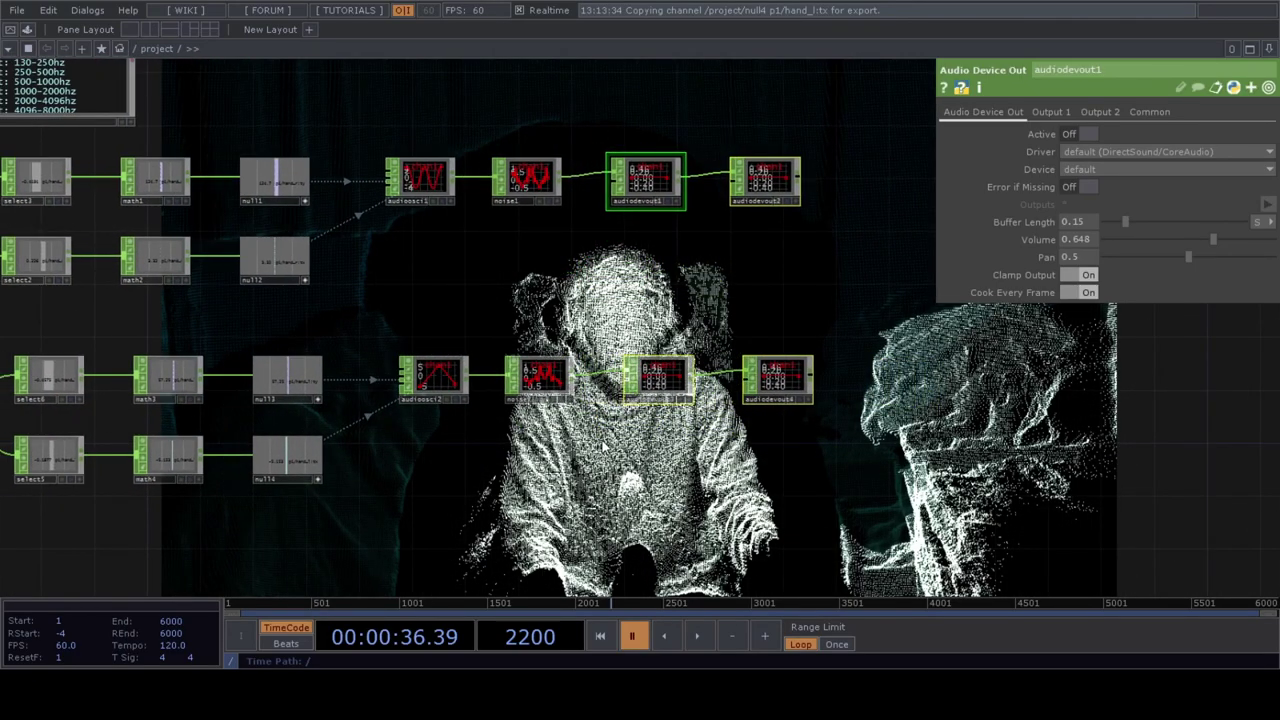
scroll(603, 442, up, 2)
scroll(617, 455, down, 3)
scroll(685, 492, up, 3)
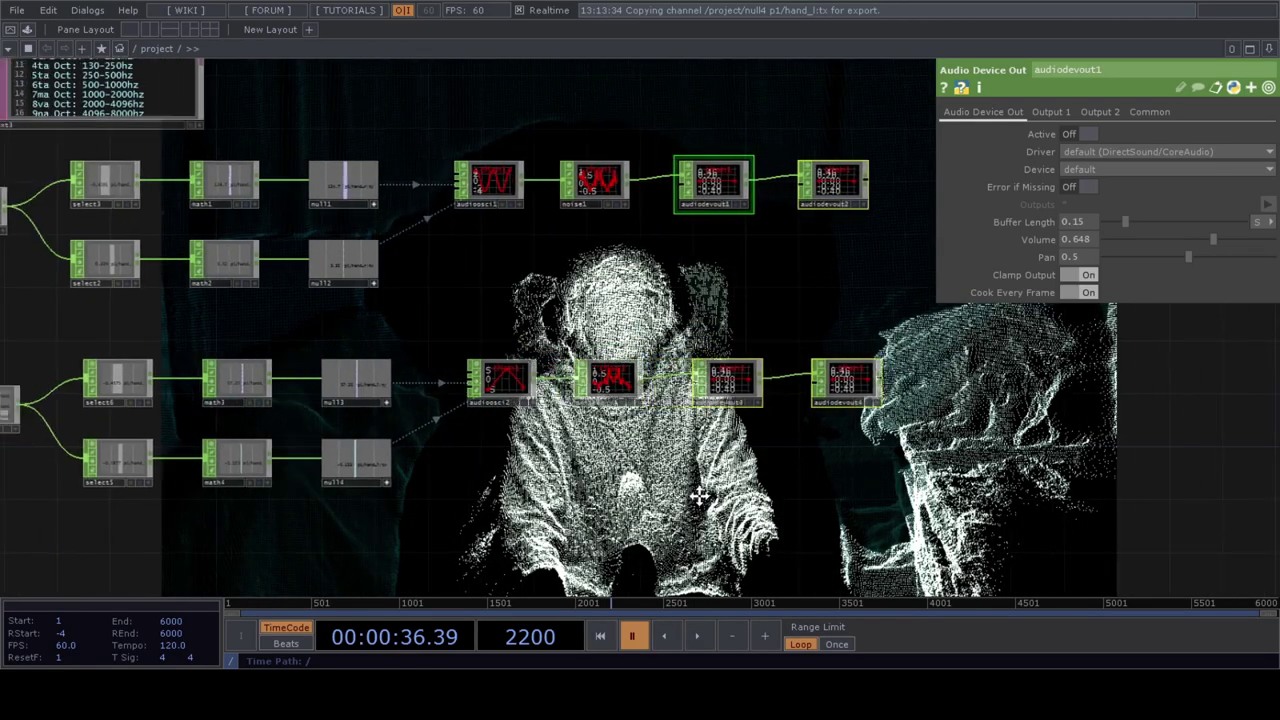
scroll(767, 334, down, 3)
scroll(769, 334, up, 3)
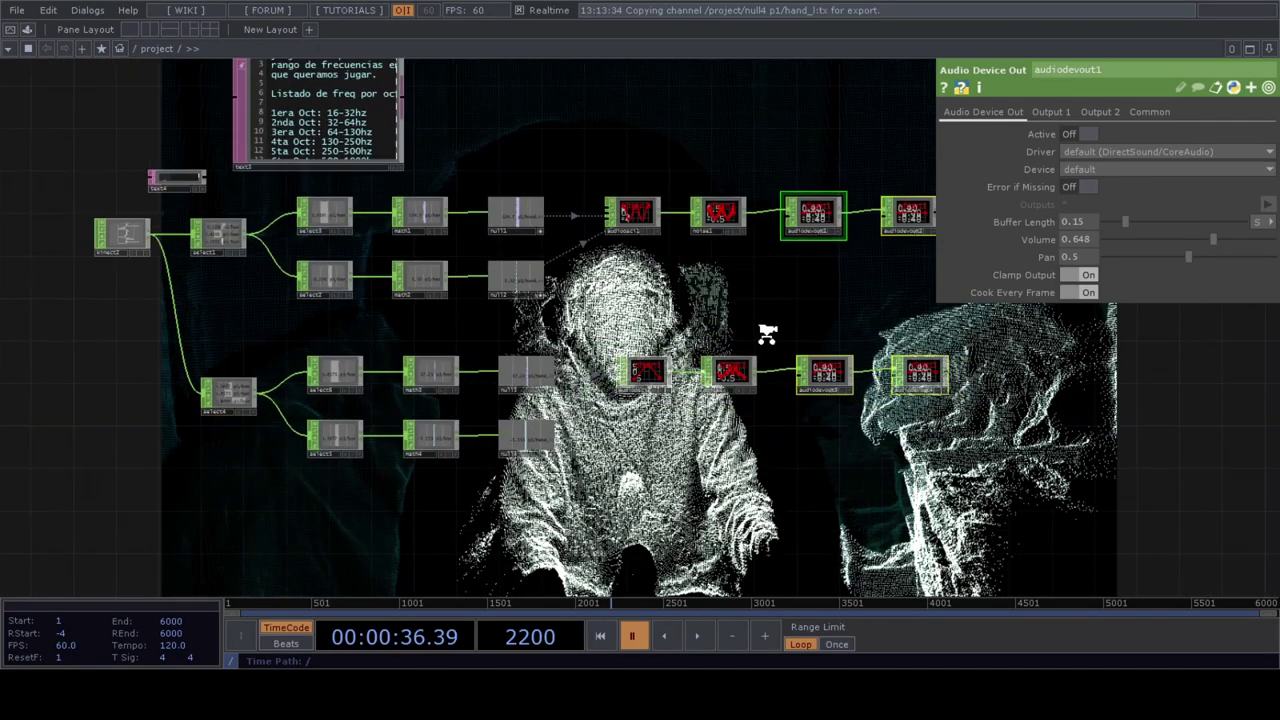
drag(775, 294, 701, 267)
drag(829, 280, 736, 295)
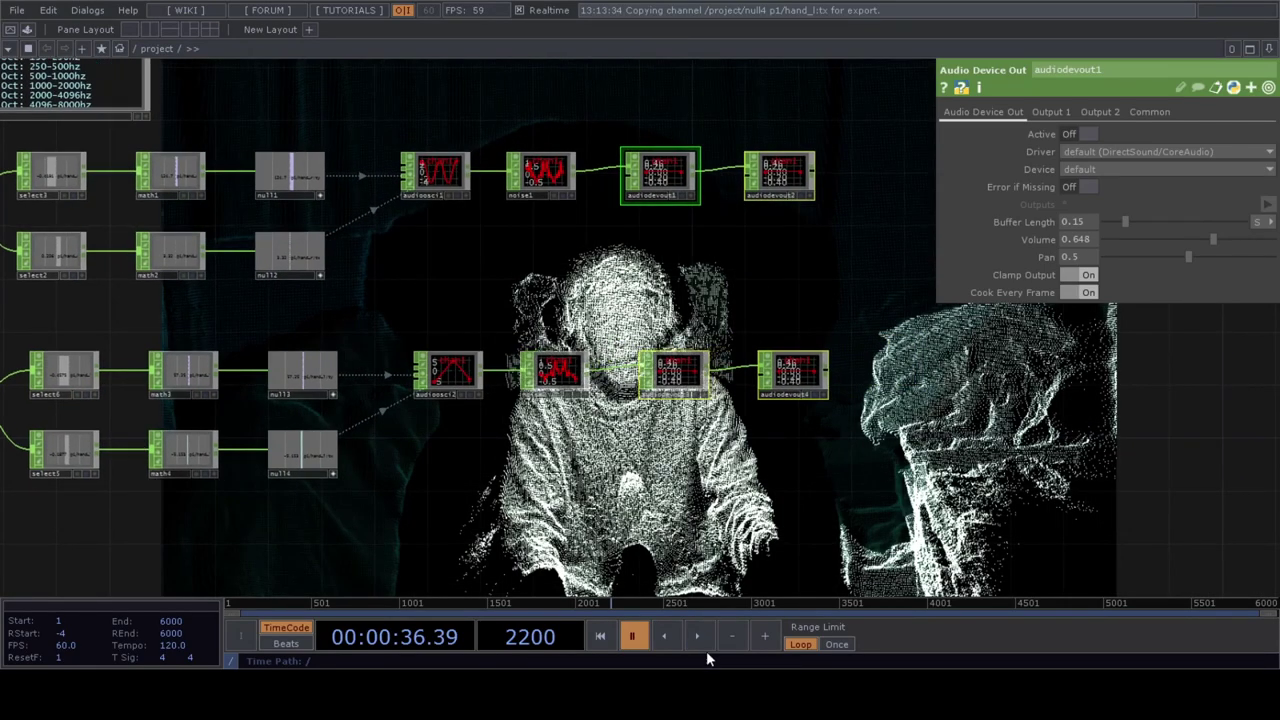
drag(855, 112, 856, 114)
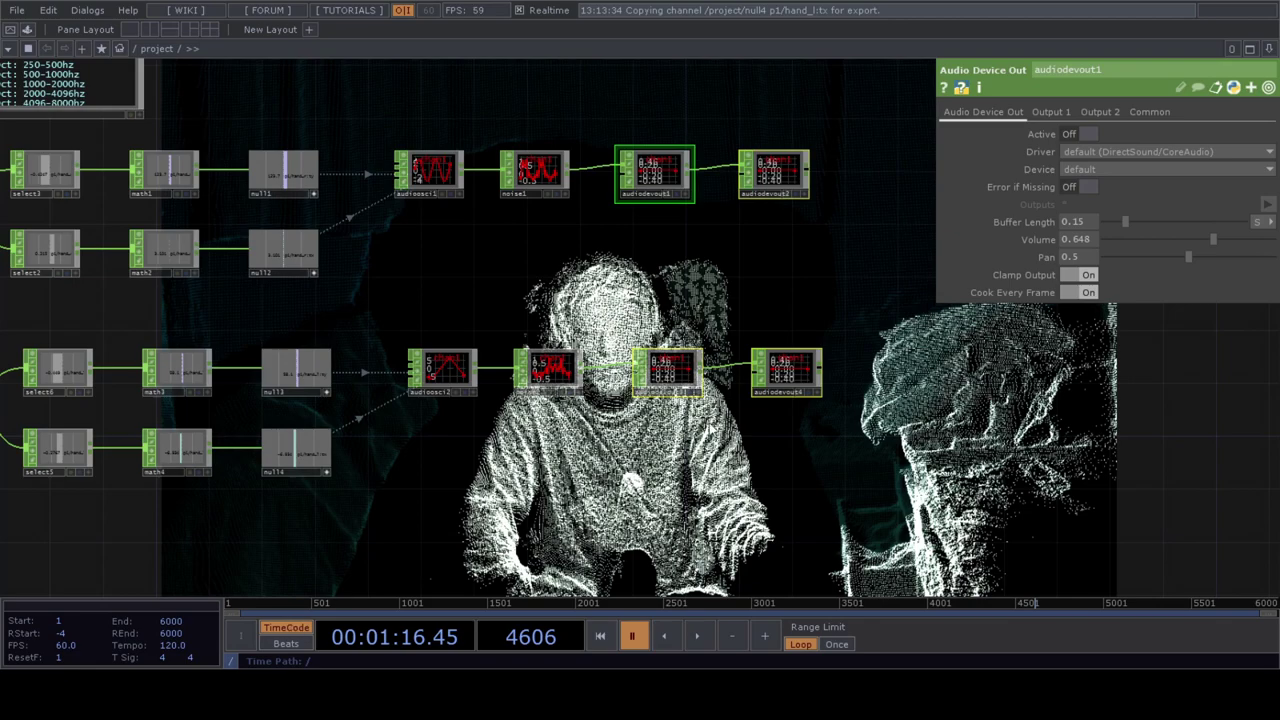
drag(765, 453, 648, 470)
drag(525, 163, 526, 162)
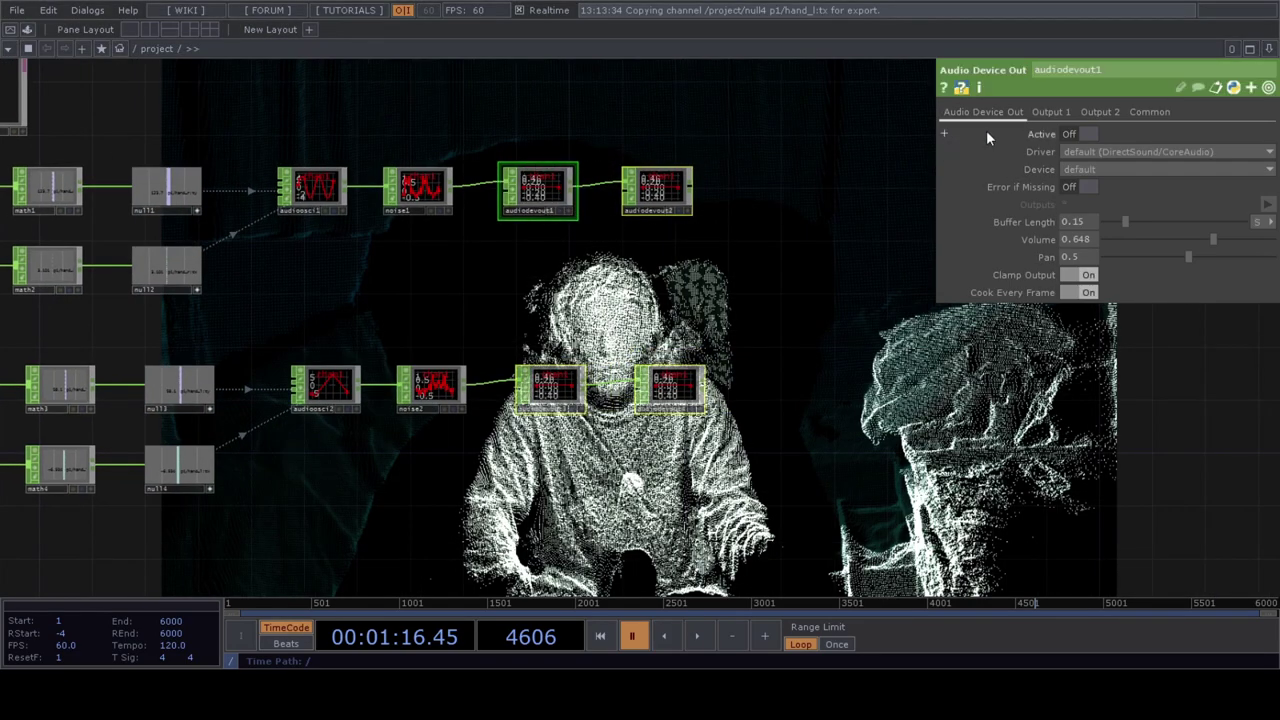
drag(762, 363, 798, 334)
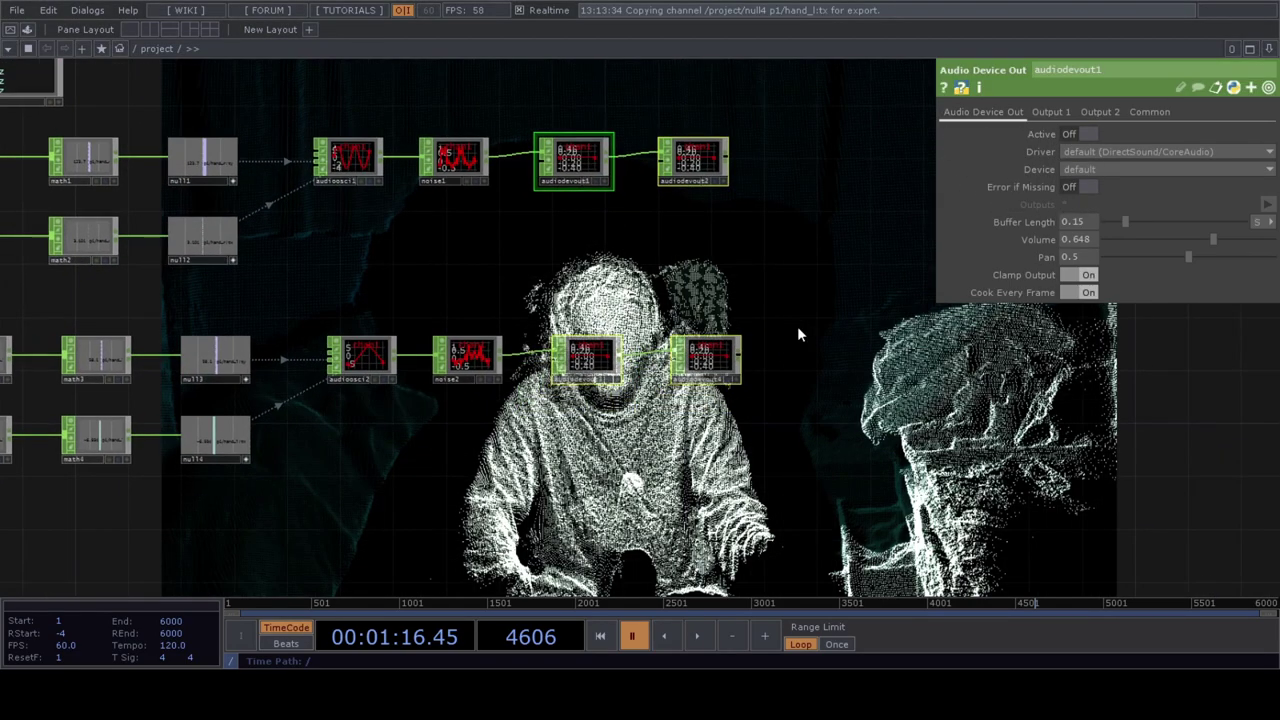
Step: Resume timeline playback and review the complete network of both hand-controlled oscillator chains
click(698, 636)
scroll(767, 441, down, 3)
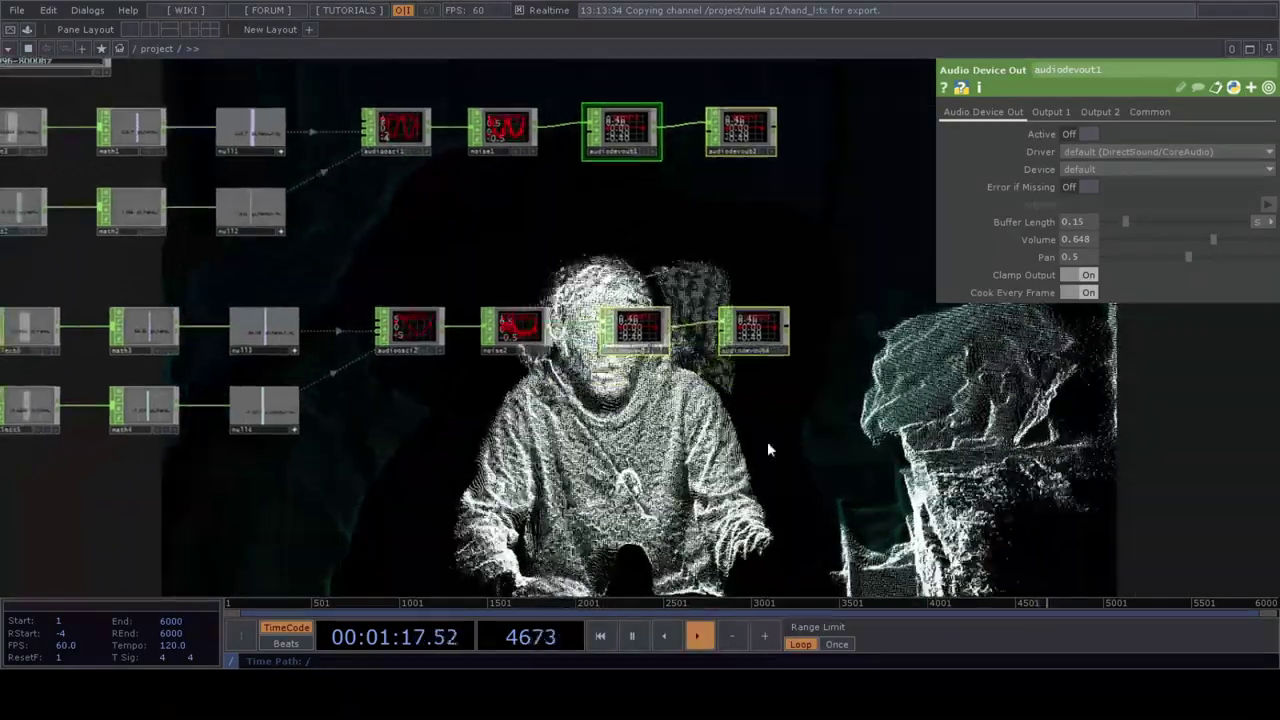
drag(767, 445, 805, 367)
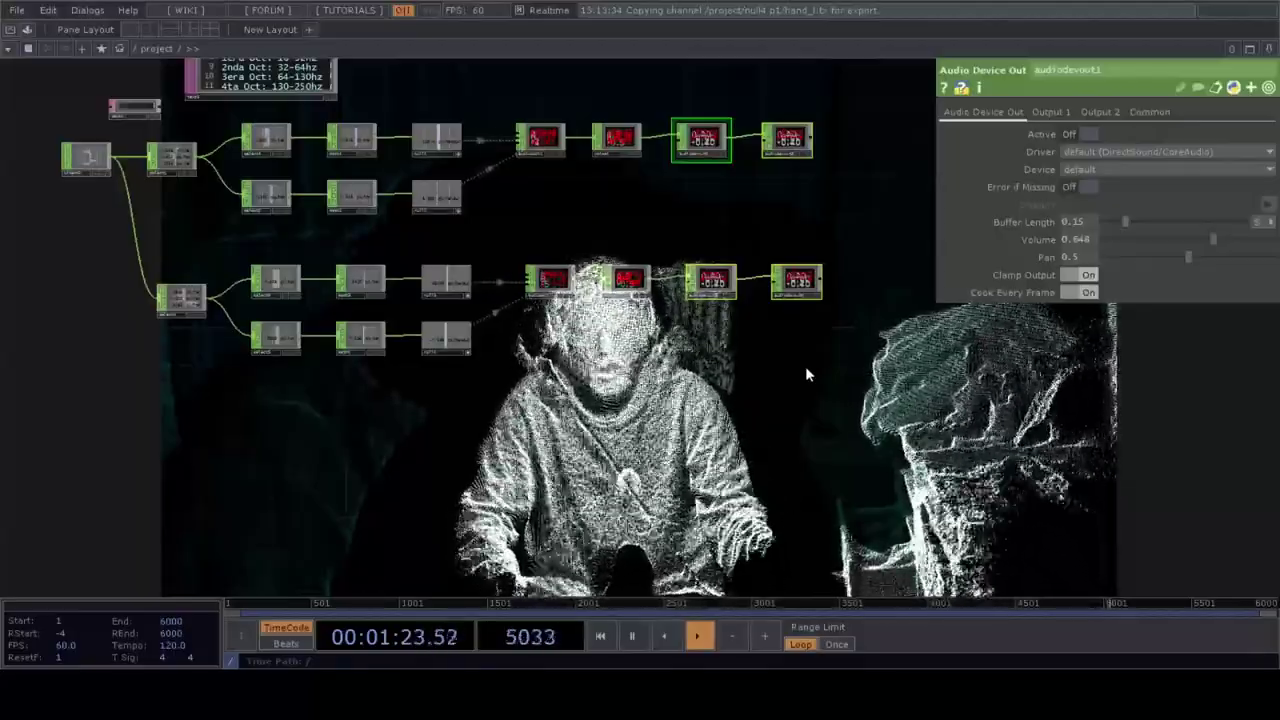
drag(805, 367, 752, 386)
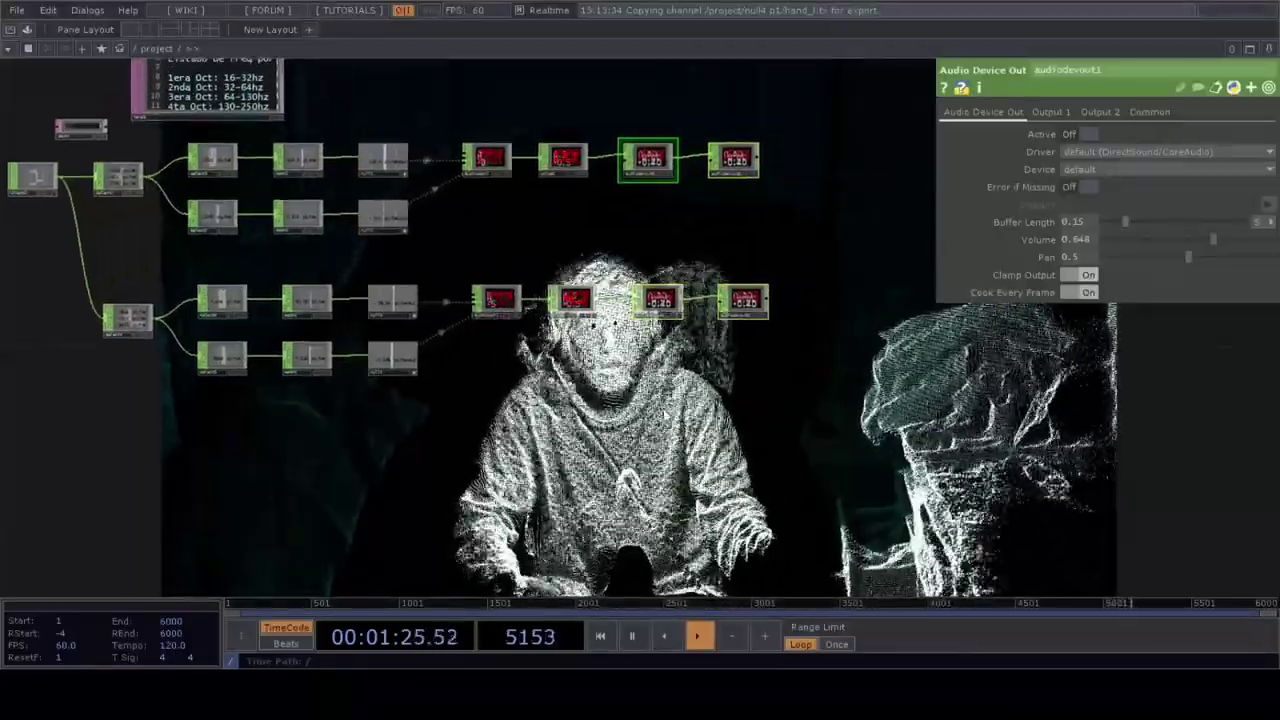
drag(661, 408, 689, 418)
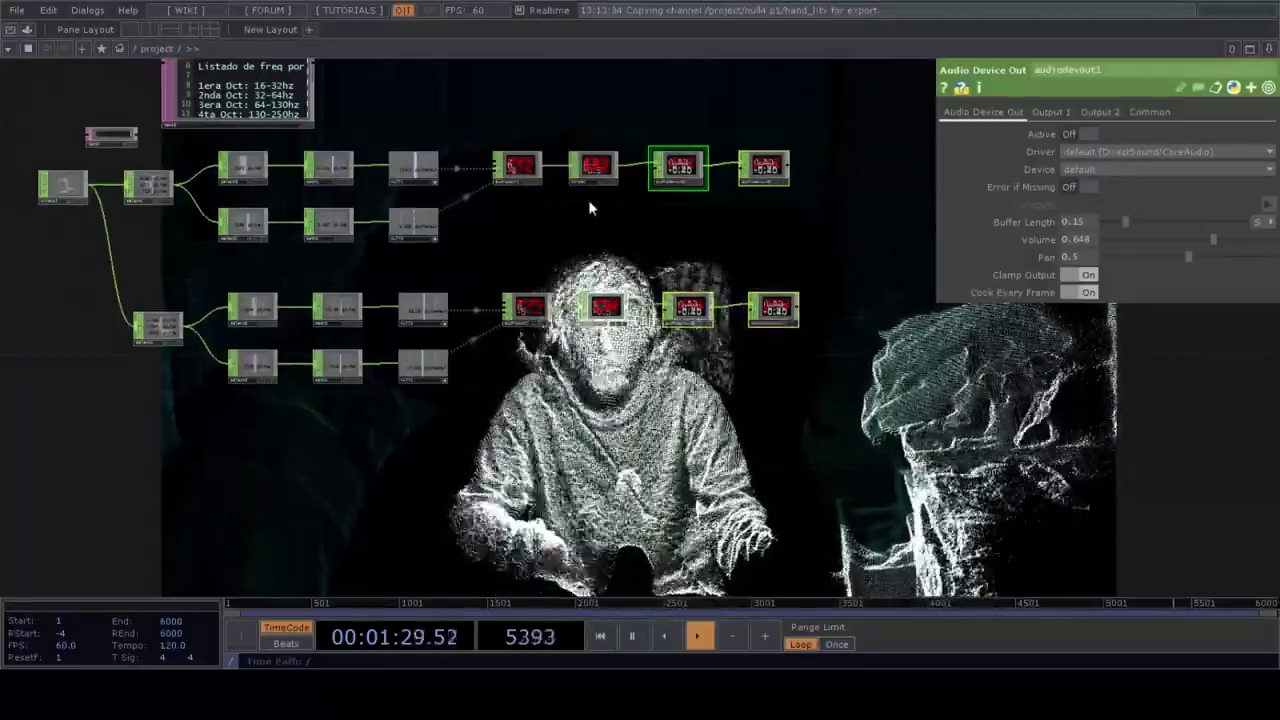
drag(590, 208, 549, 265)
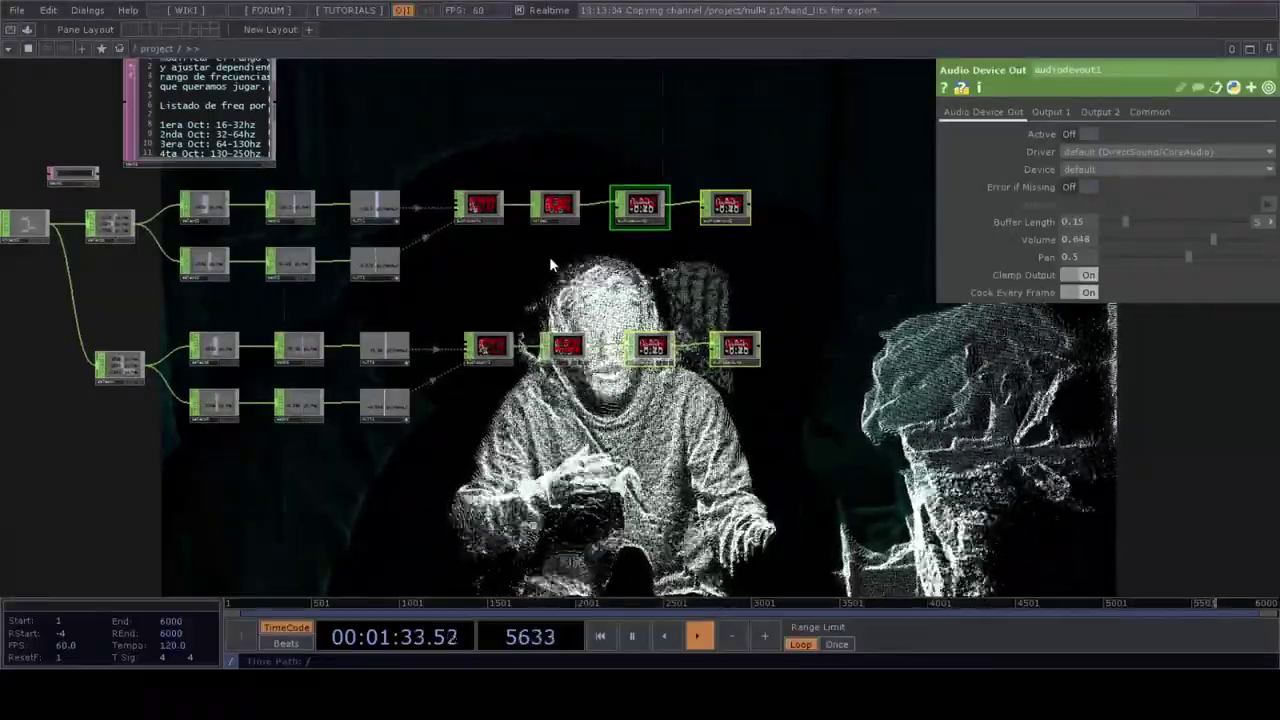
Step: Turn on Face Tracking in the kinect2 node that feeds both hand chains
drag(497, 271, 760, 271)
drag(205, 326, 325, 389)
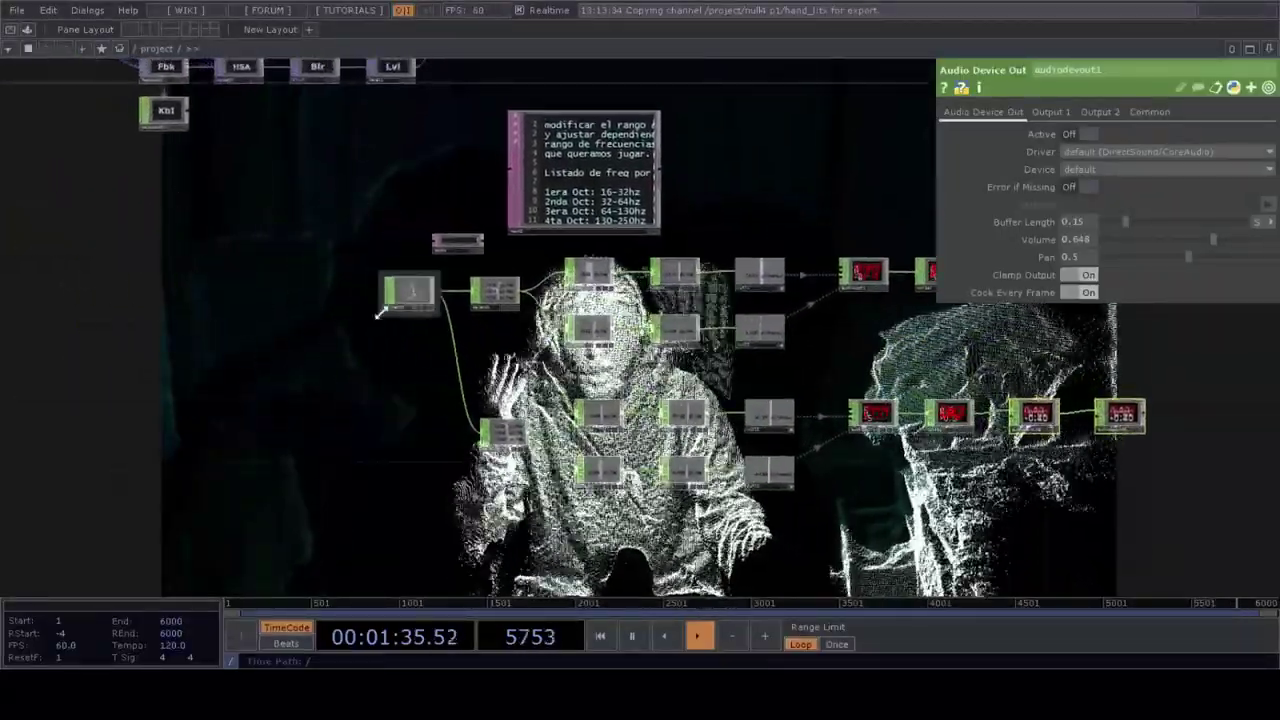
scroll(377, 312, up, 5)
scroll(397, 299, up, 10)
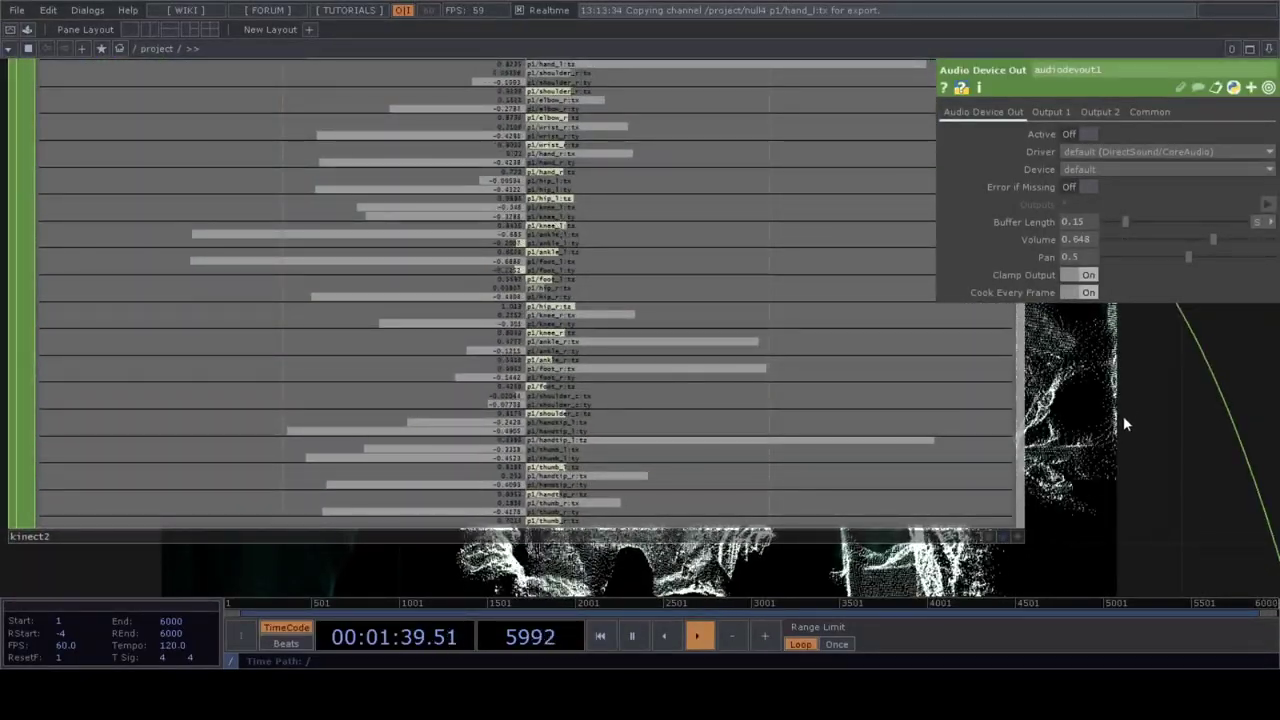
drag(1123, 426, 1140, 497)
scroll(875, 420, down, 3)
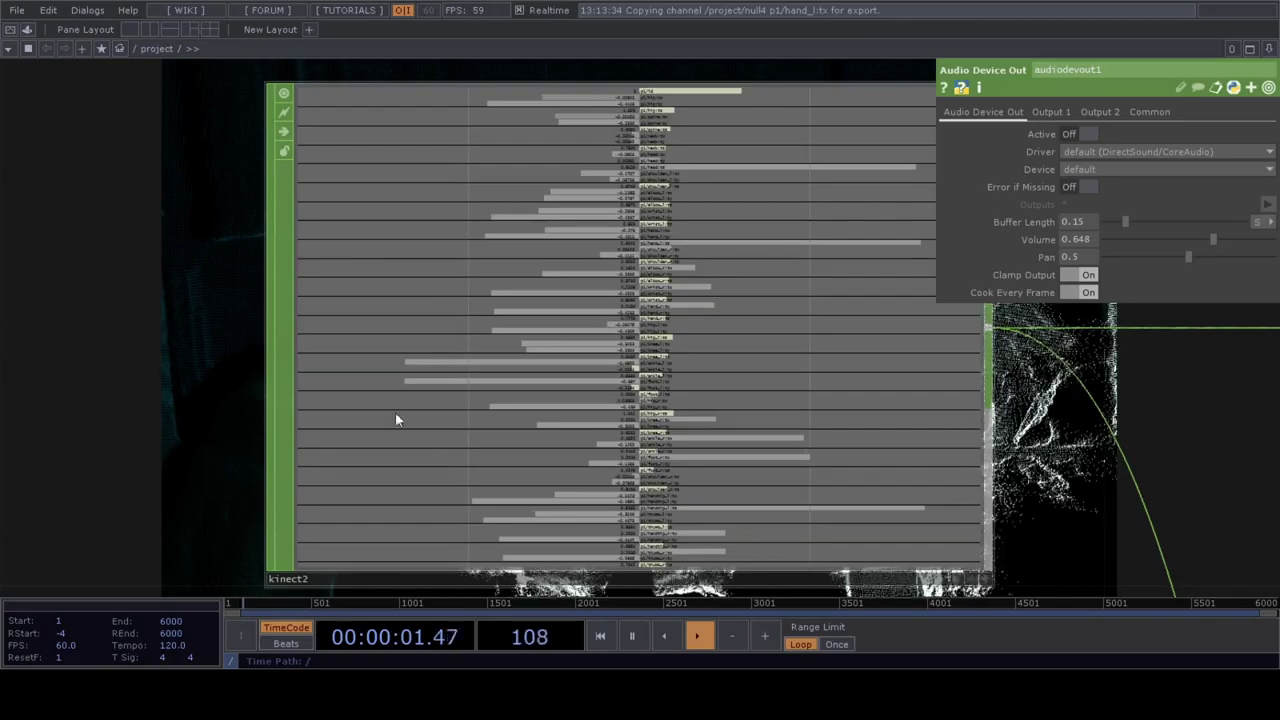
click(861, 358)
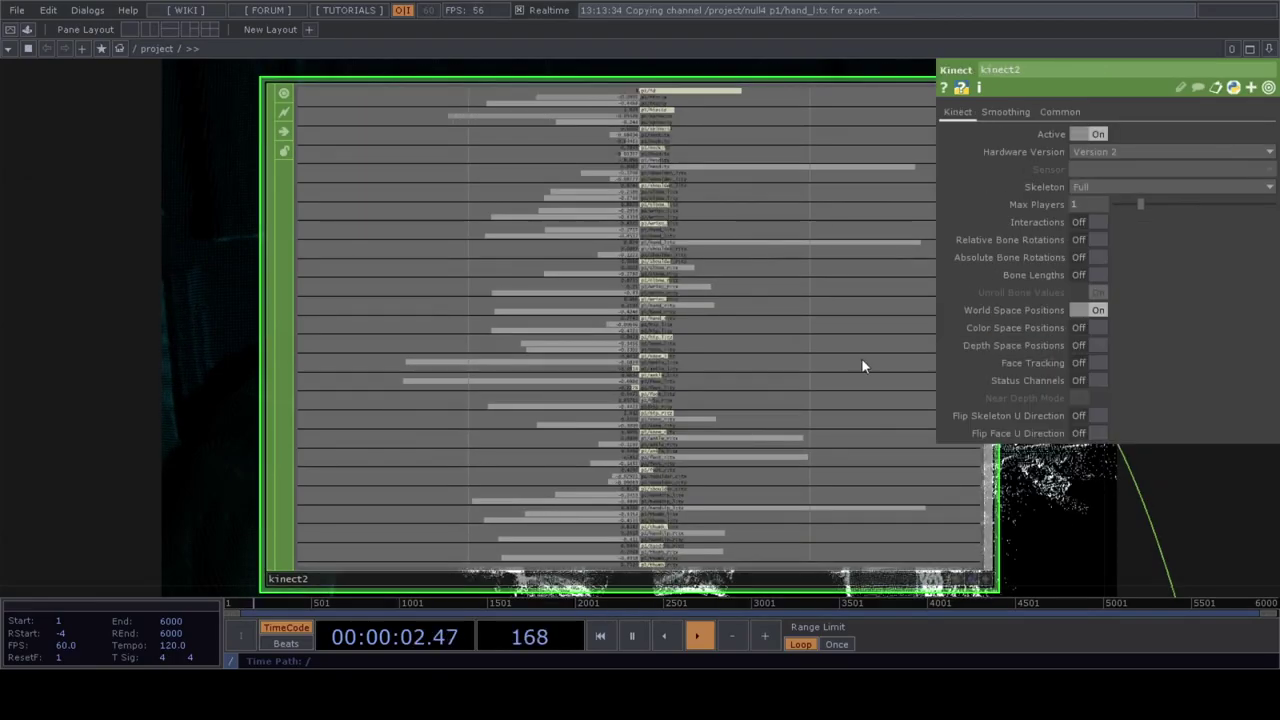
click(1096, 363)
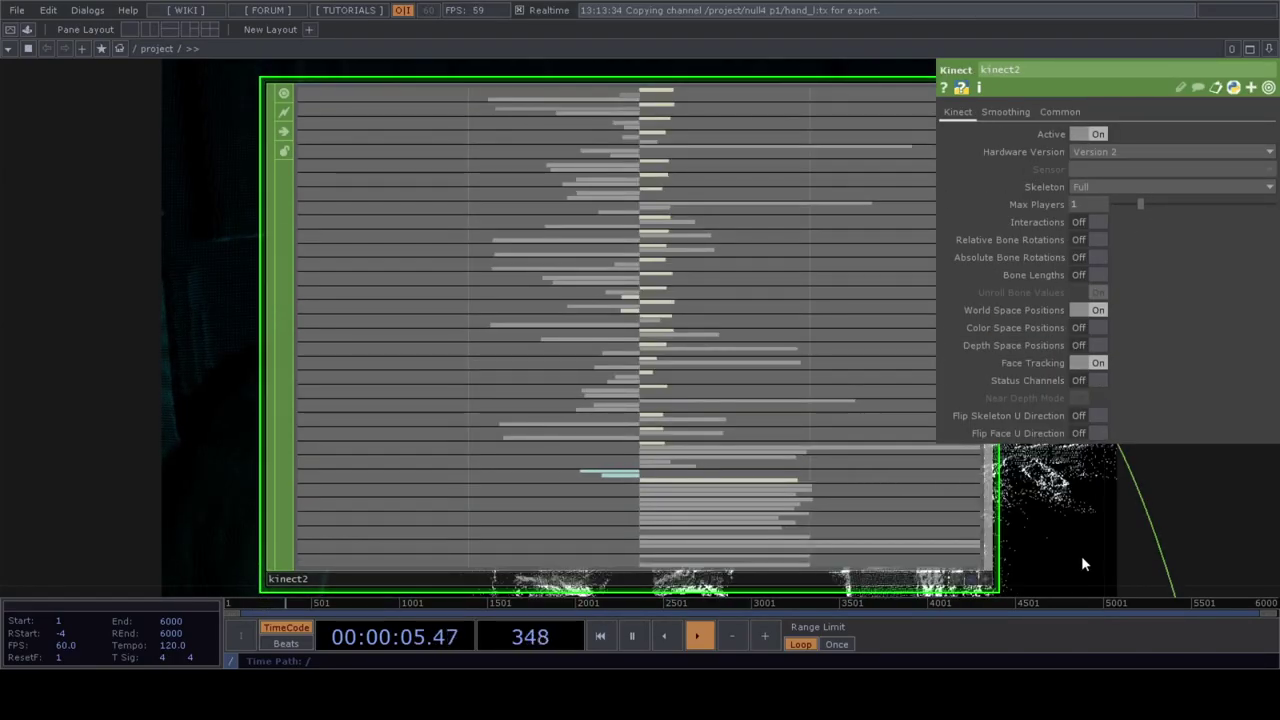
Step: Examine the face-tracking channels in kinect2's output and look over the hand chains connected to it
drag(1081, 555, 1001, 488)
scroll(637, 477, up, 5)
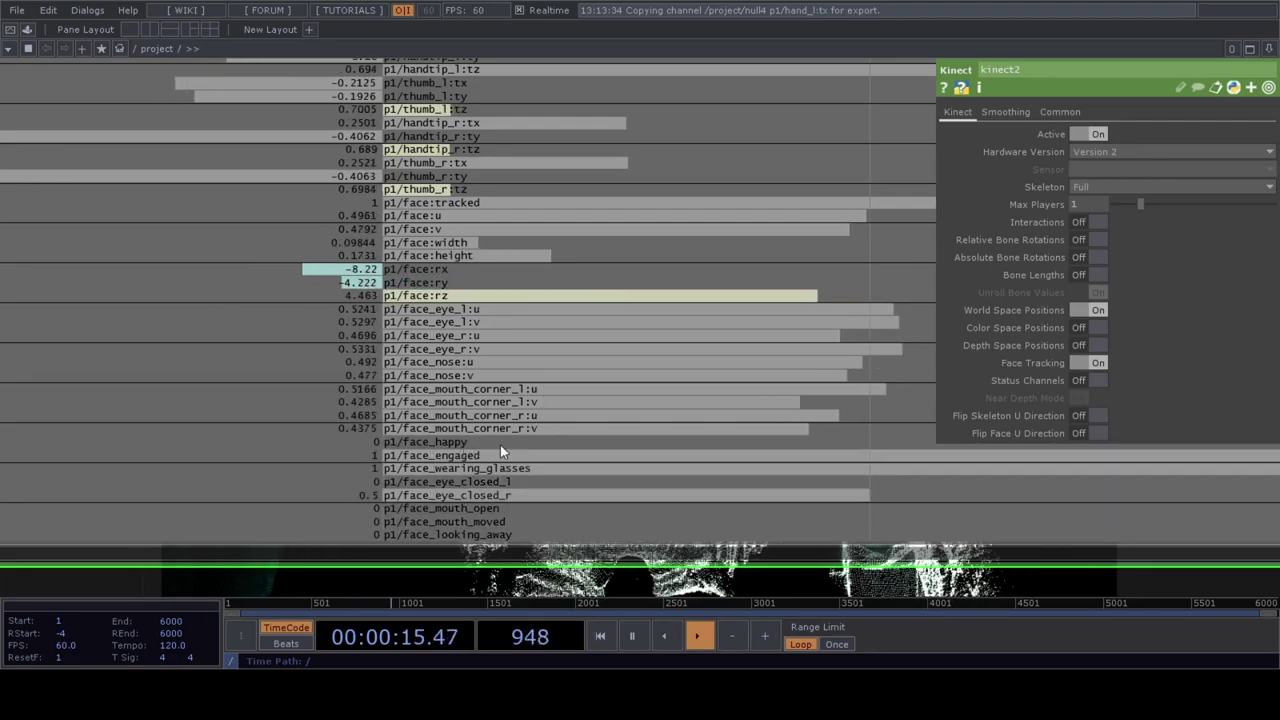
scroll(565, 445, down, 5)
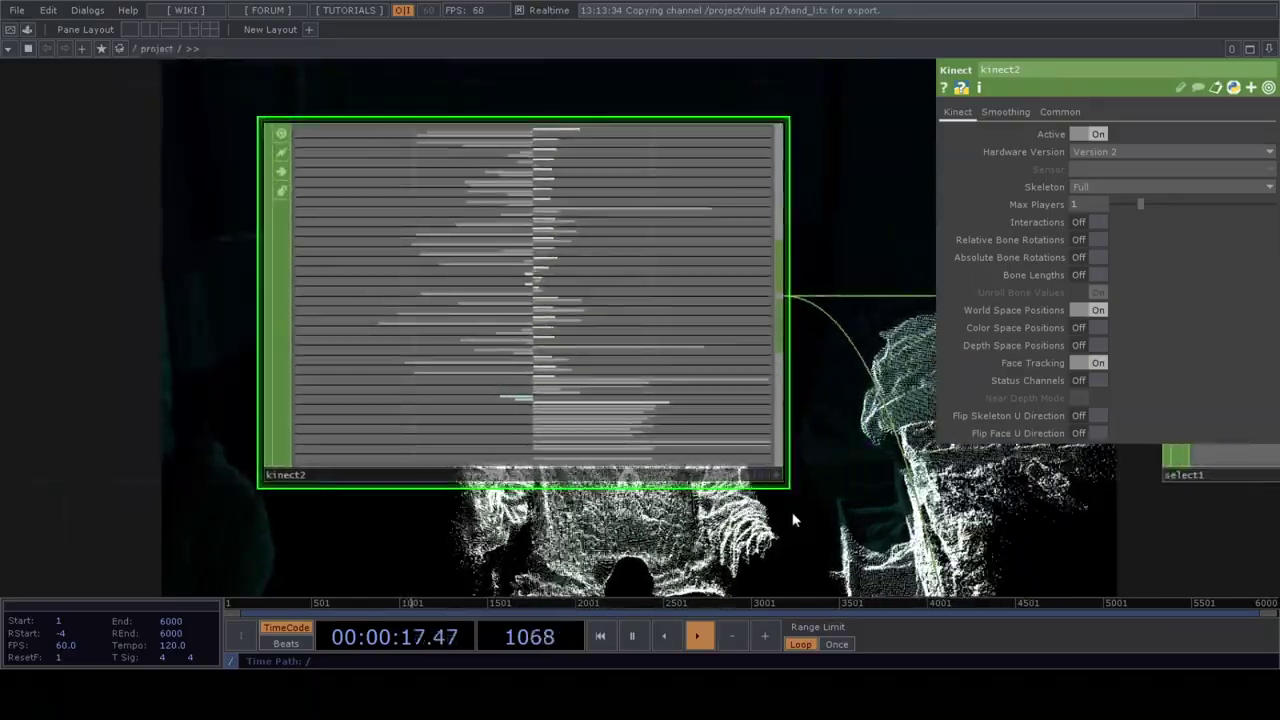
scroll(800, 520, down, 4)
drag(723, 505, 563, 475)
drag(849, 539, 716, 473)
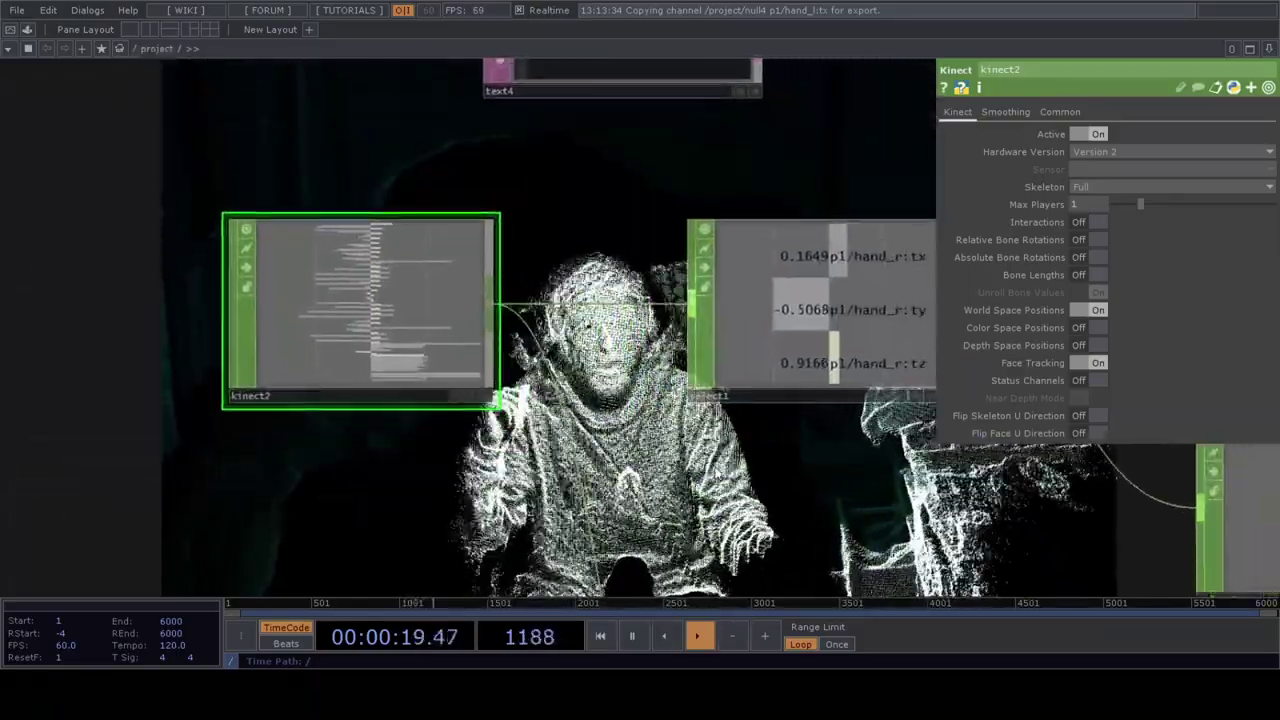
drag(945, 564, 653, 394)
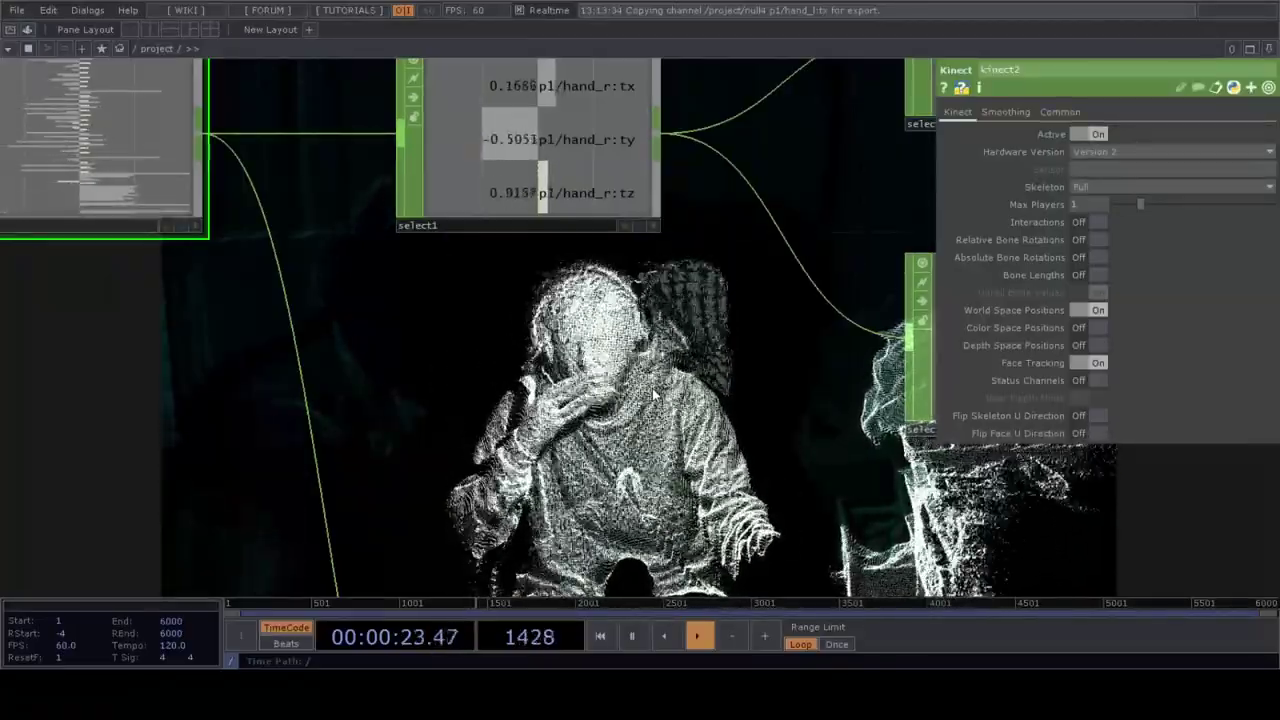
drag(654, 394, 527, 372)
scroll(520, 380, down, 4)
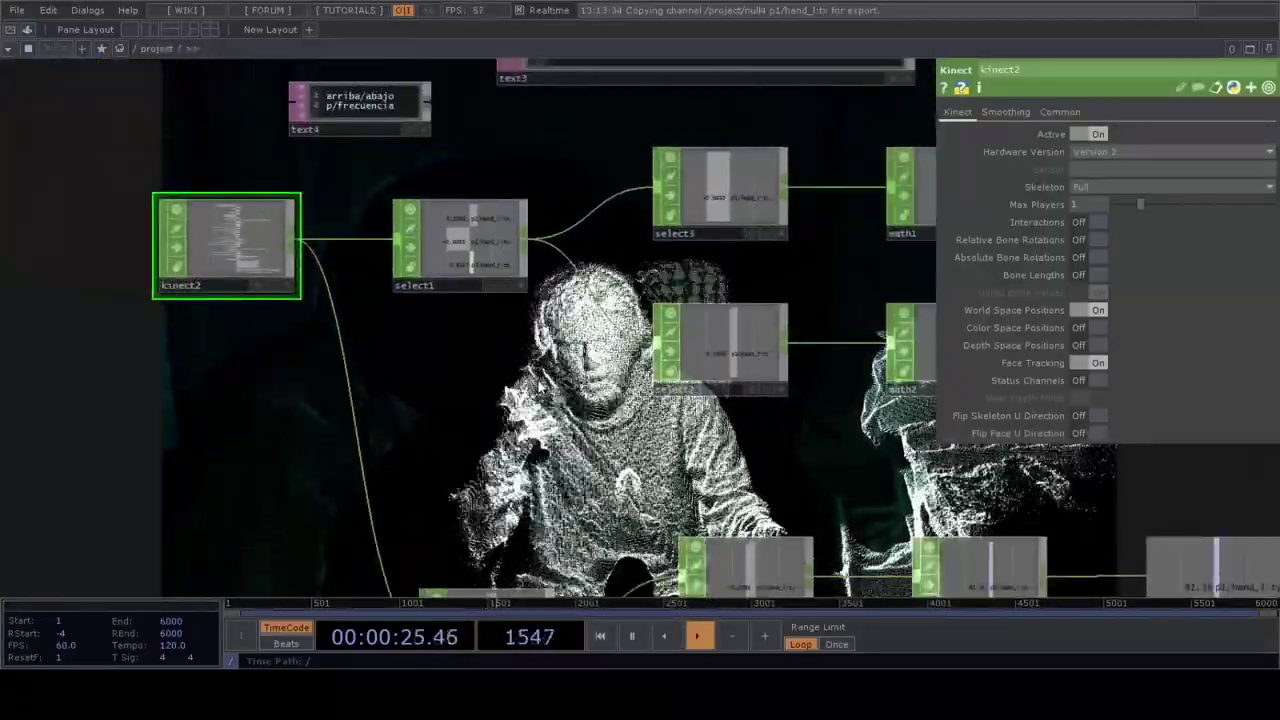
scroll(548, 392, down, 3)
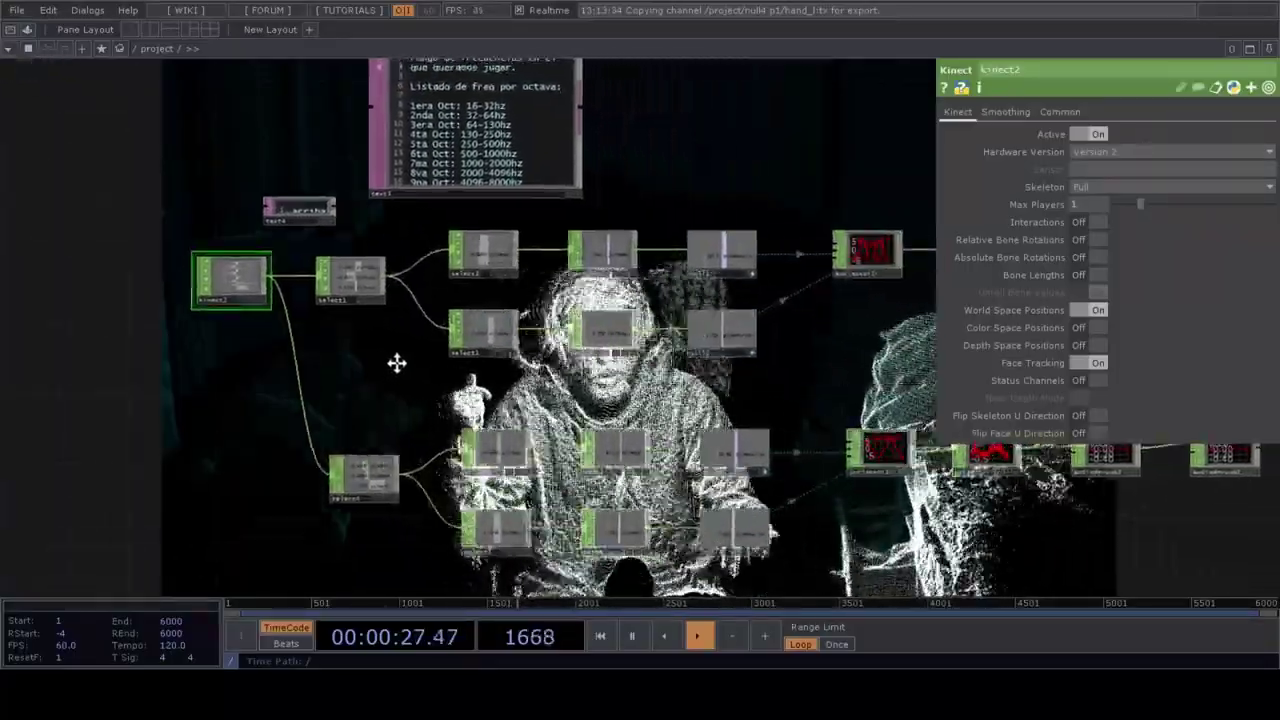